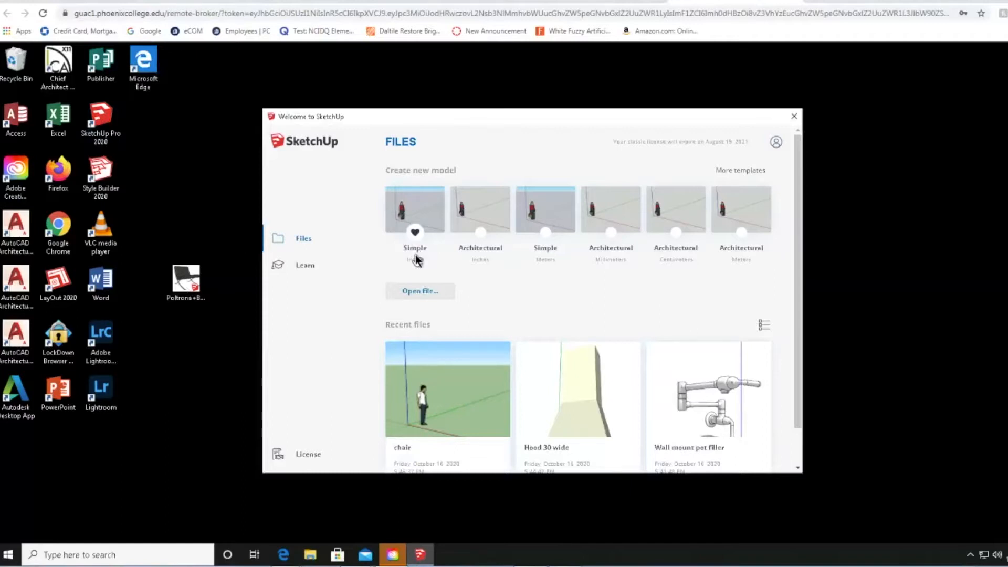
Step: Create a new model from the Architectural Inches template and close the floating V-Ray and Podium V2.6 toolbars
{"action": "left_click", "coordinate": [480, 252]}
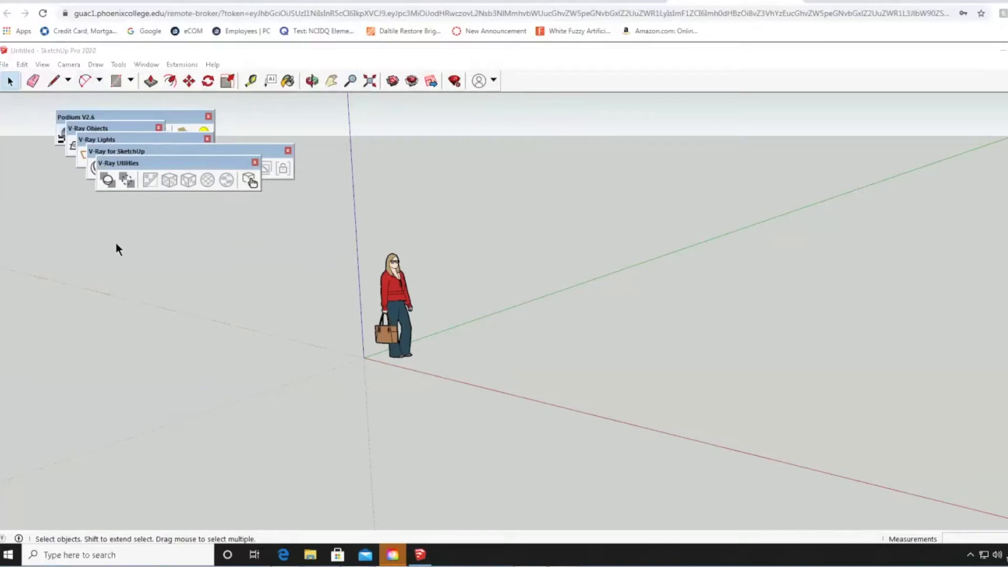
{"action": "left_click", "coordinate": [255, 163]}
{"action": "left_click", "coordinate": [288, 150]}
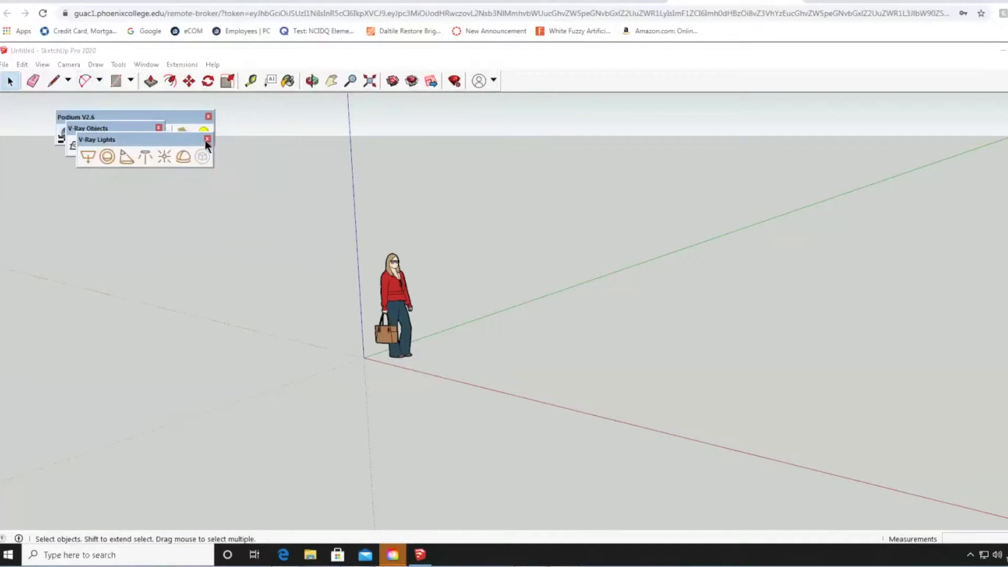
{"action": "left_click", "coordinate": [207, 138]}
{"action": "left_click", "coordinate": [157, 128]}
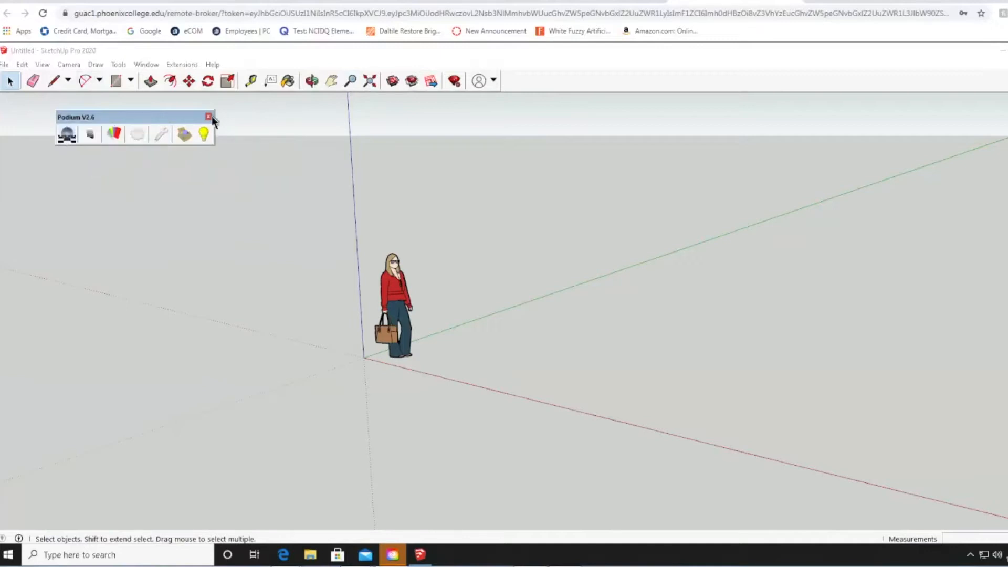
{"action": "left_click", "coordinate": [208, 116]}
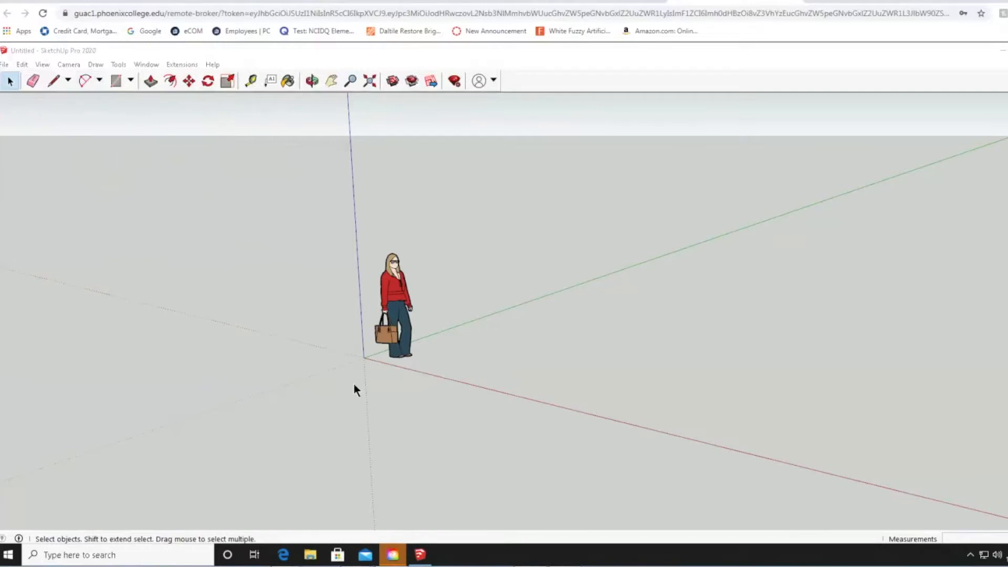
{"action": "mouse_move", "coordinate": [73, 40]}
{"action": "left_click", "coordinate": [5, 65]}
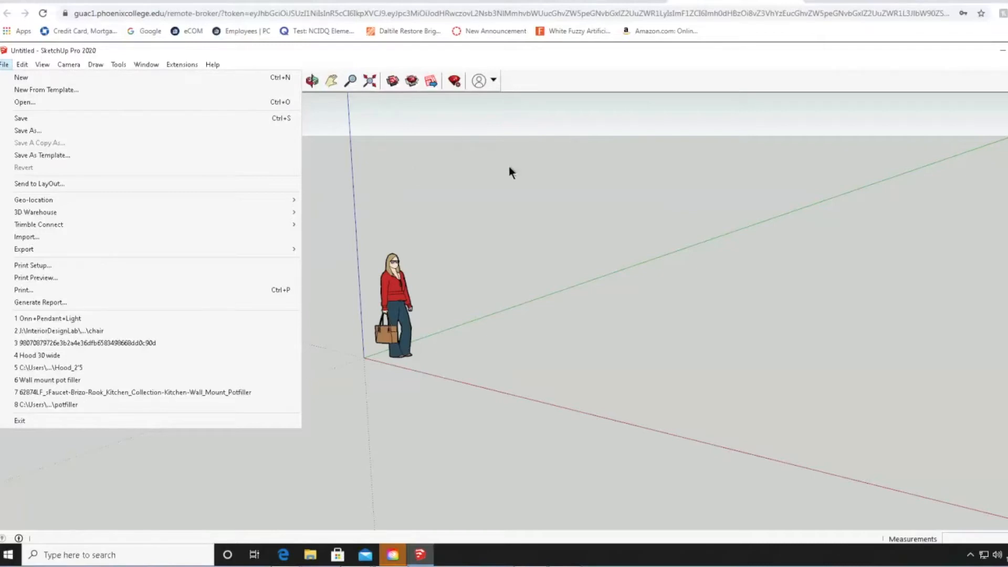
{"action": "left_click", "coordinate": [32, 47]}
{"action": "left_click", "coordinate": [5, 65]}
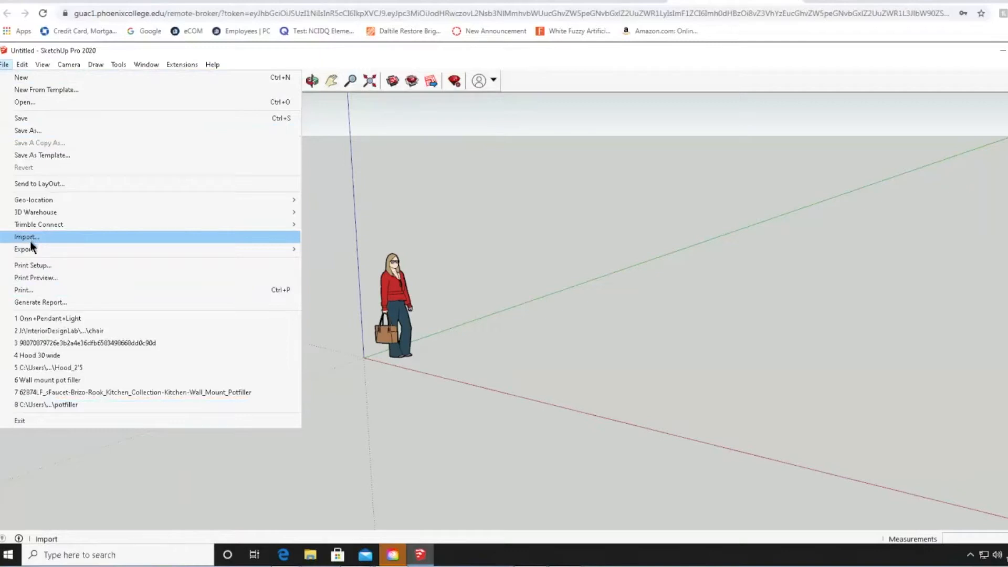
{"action": "mouse_move", "coordinate": [33, 253]}
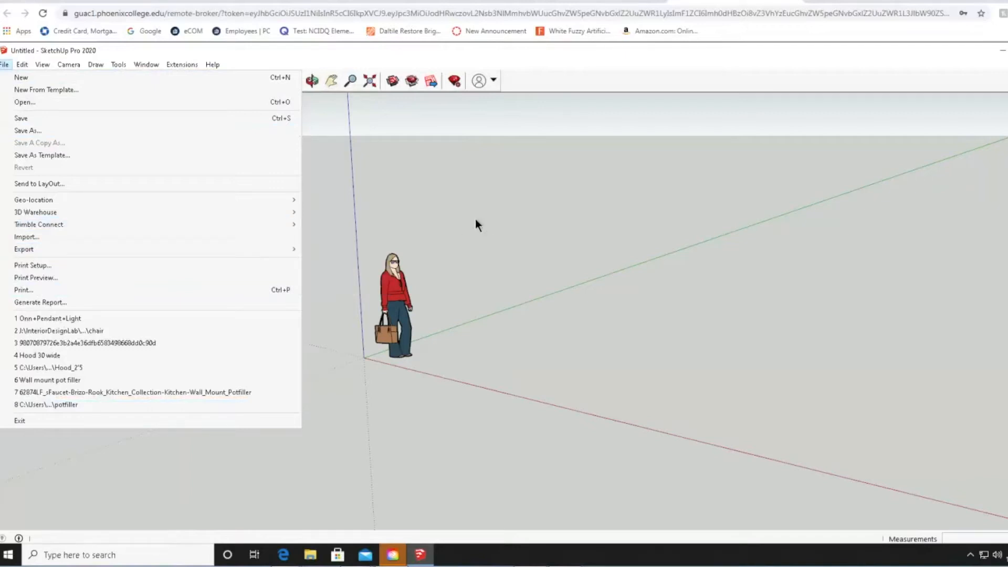
{"action": "mouse_move", "coordinate": [21, 68]}
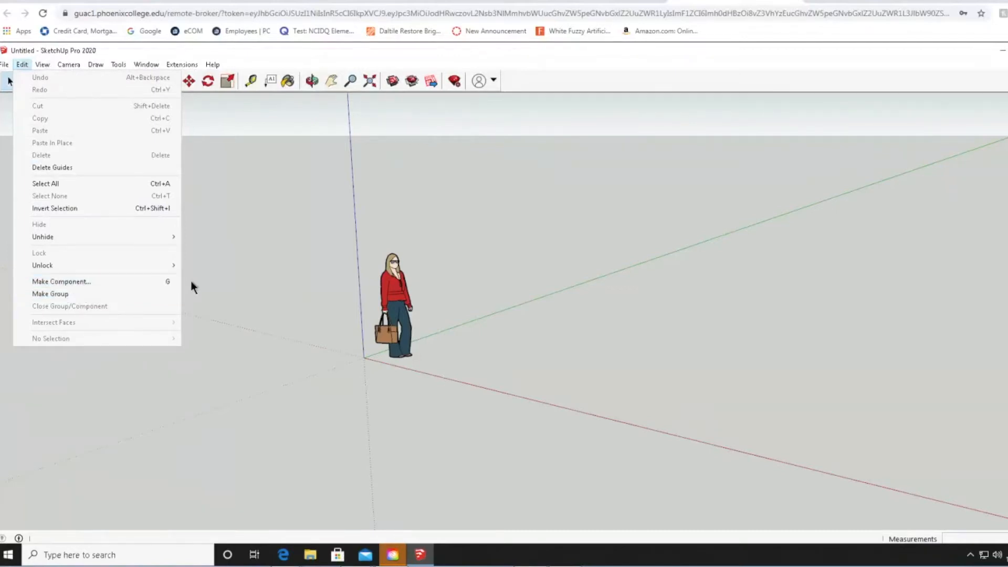
{"action": "mouse_move", "coordinate": [38, 67]}
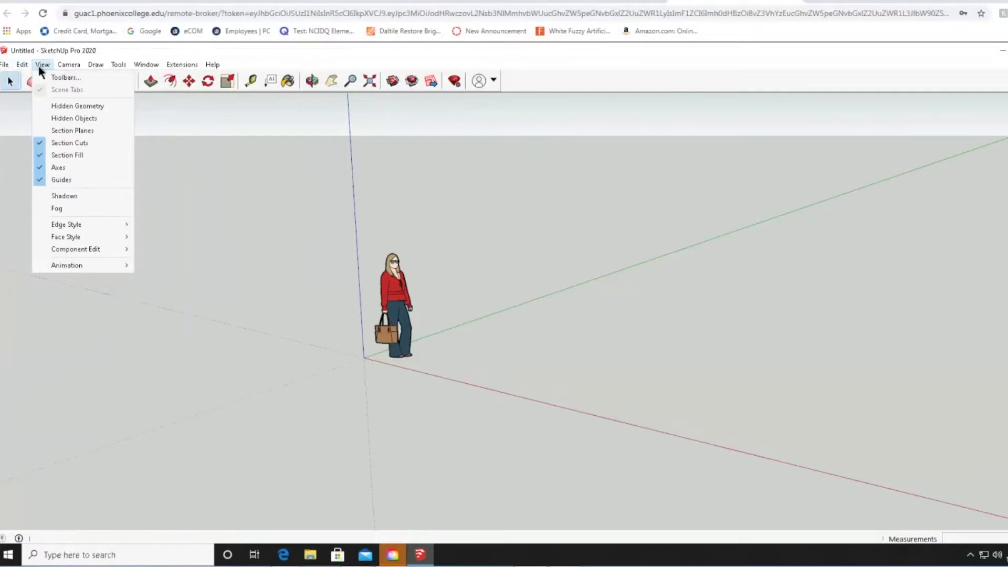
{"action": "mouse_move", "coordinate": [68, 64]}
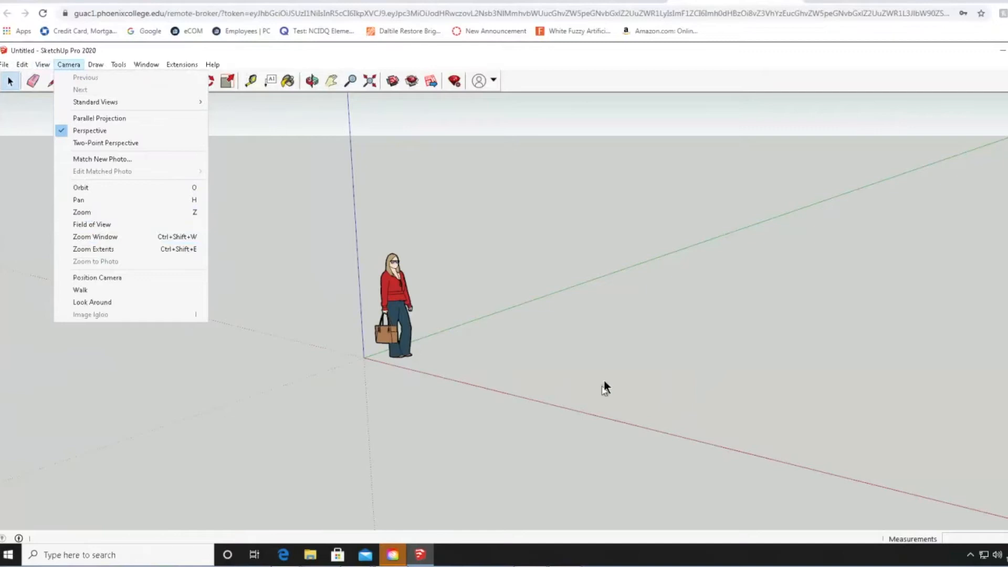
{"action": "left_click", "coordinate": [306, 351]}
Step: Orbit to a slightly lower viewpoint and pan the scene sideways to open up space beside the scale figure
{"action": "left_click", "coordinate": [329, 81]}
{"action": "key", "text": "o"}
{"action": "left_click_drag", "start_coordinate": [451, 257], "coordinate": [477, 243]}
{"action": "key", "text": "h"}
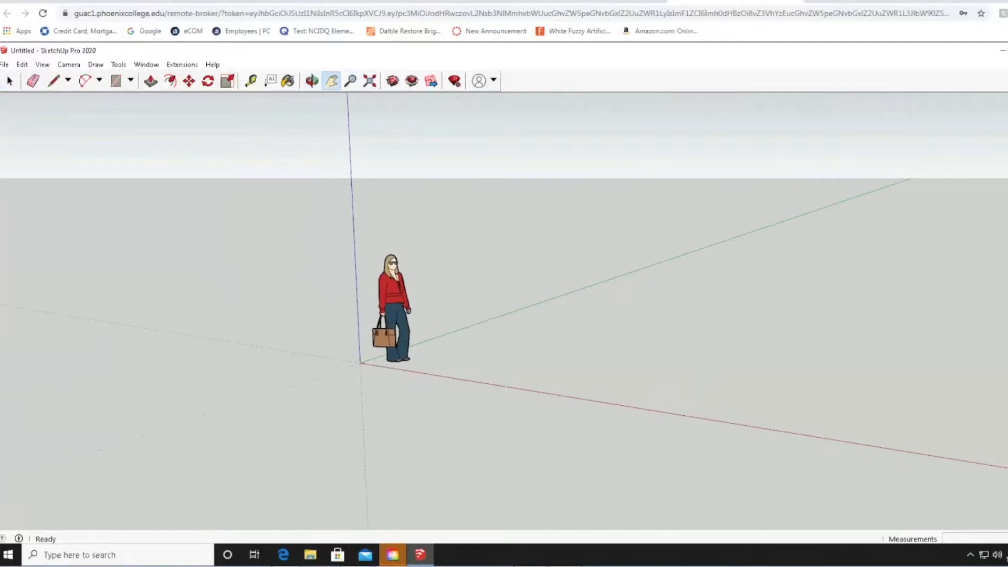
{"action": "left_click_drag", "start_coordinate": [587, 235], "coordinate": [342, 227]}
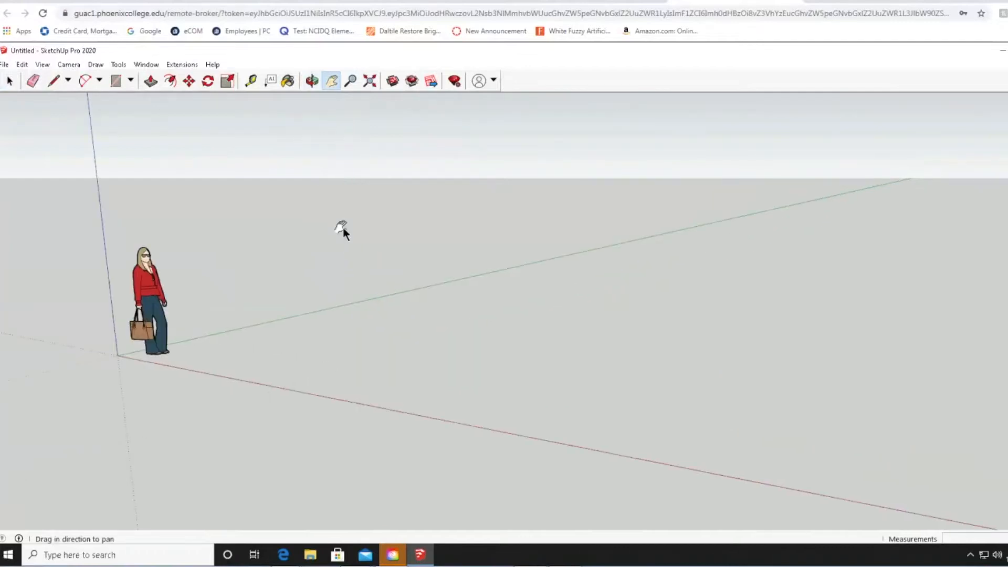
{"action": "left_click", "coordinate": [67, 81]}
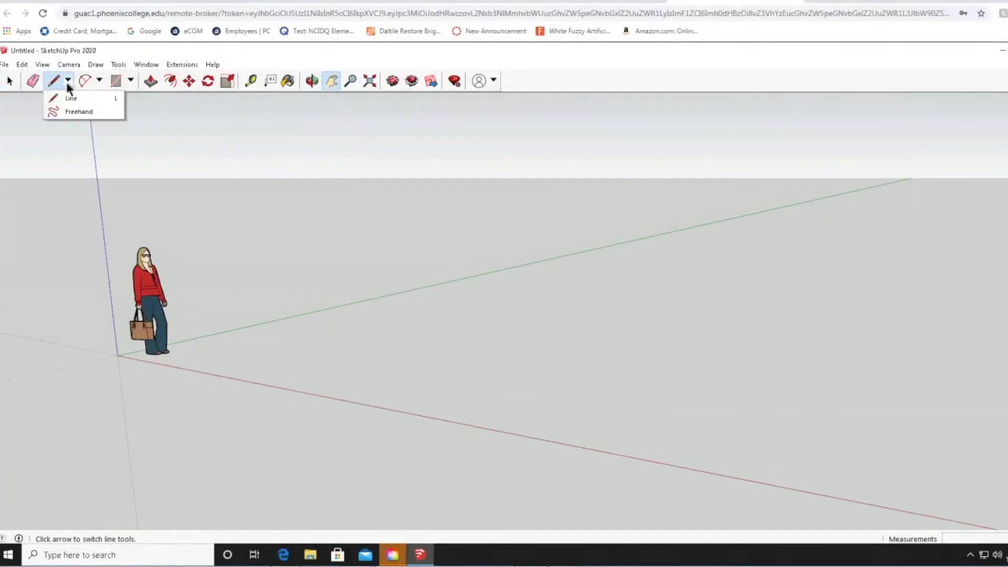
{"action": "mouse_move", "coordinate": [113, 84]}
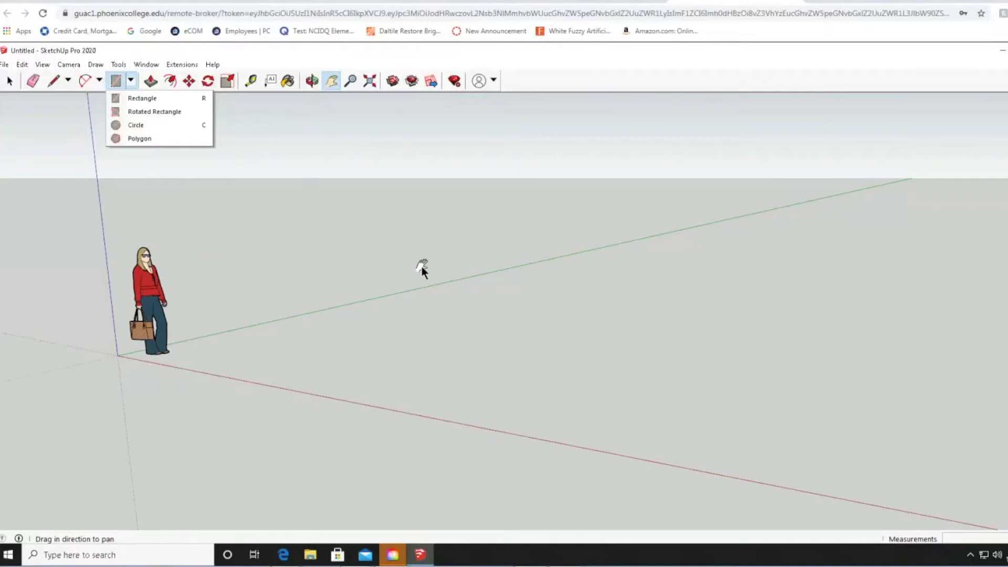
{"action": "left_click", "coordinate": [150, 77]}
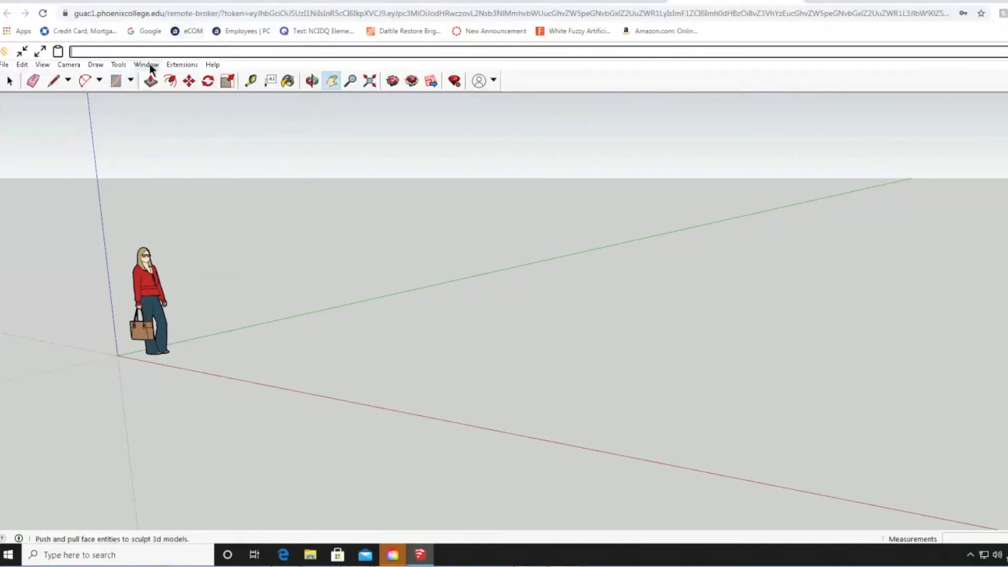
{"action": "left_click", "coordinate": [147, 65]}
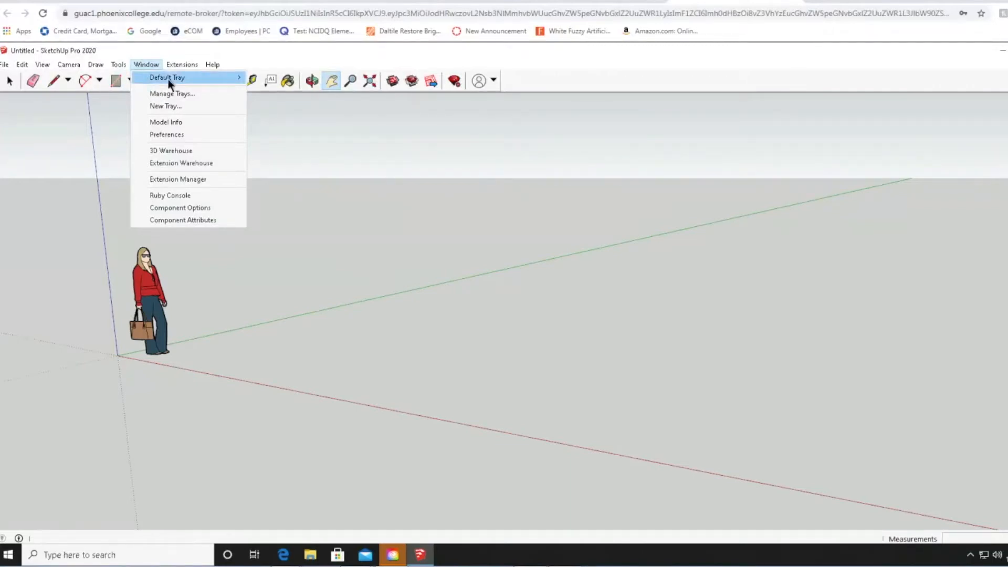
{"action": "mouse_move", "coordinate": [168, 80]}
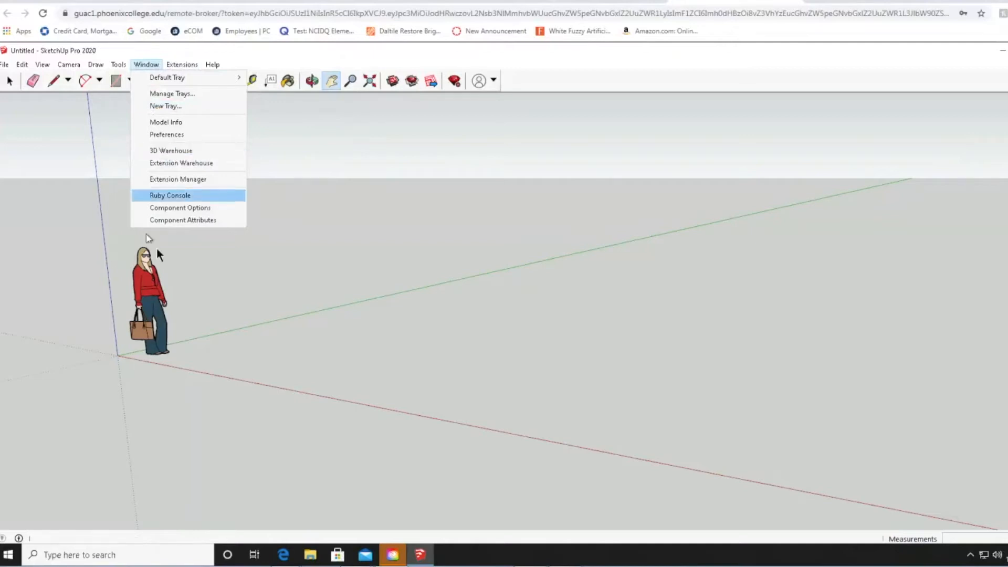
{"action": "mouse_move", "coordinate": [179, 64]}
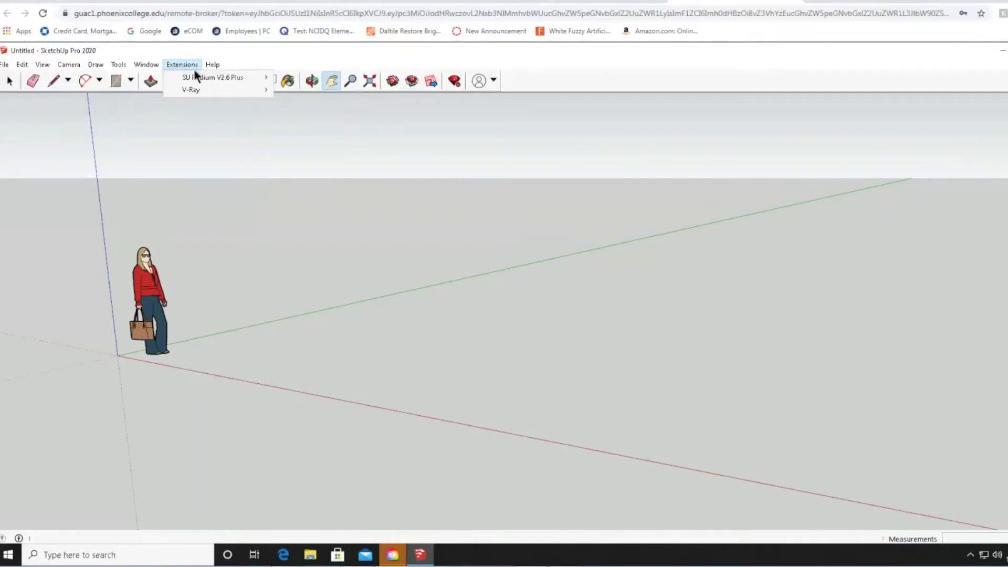
{"action": "mouse_move", "coordinate": [196, 94]}
{"action": "mouse_move", "coordinate": [214, 64]}
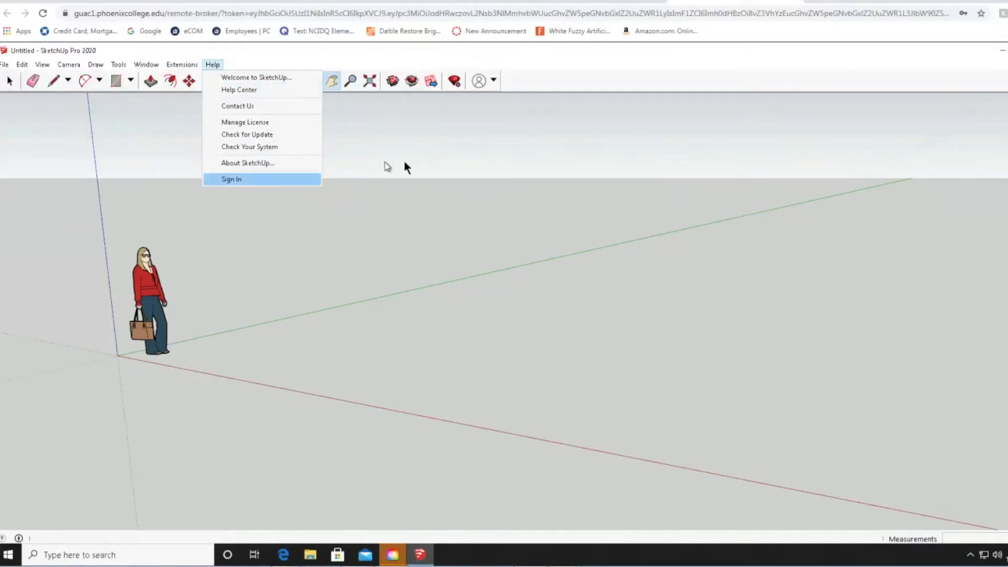
{"action": "left_click", "coordinate": [464, 135]}
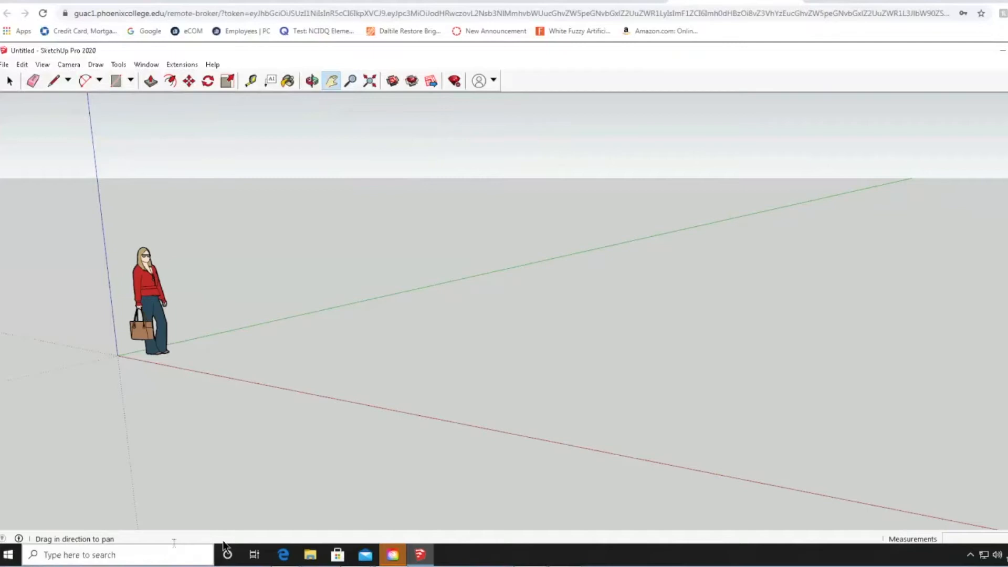
Step: Draw a trial rectangle about 15' 1" by 9' 7" on the ground beside the scale figure and undo it
{"action": "left_click", "coordinate": [9, 81]}
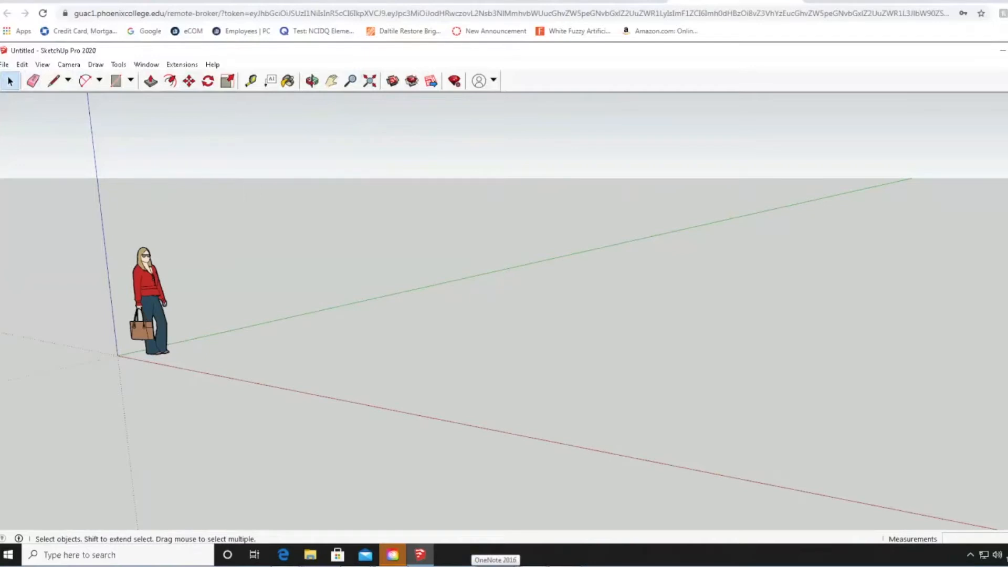
{"action": "scroll", "coordinate": [211, 458], "scroll_direction": "down", "scroll_amount": 2}
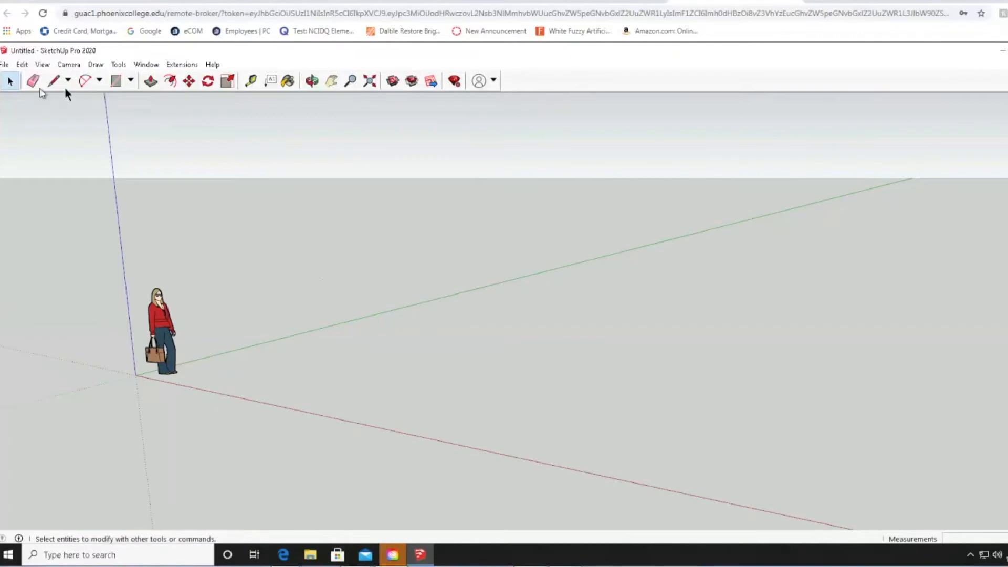
{"action": "left_click", "coordinate": [9, 82]}
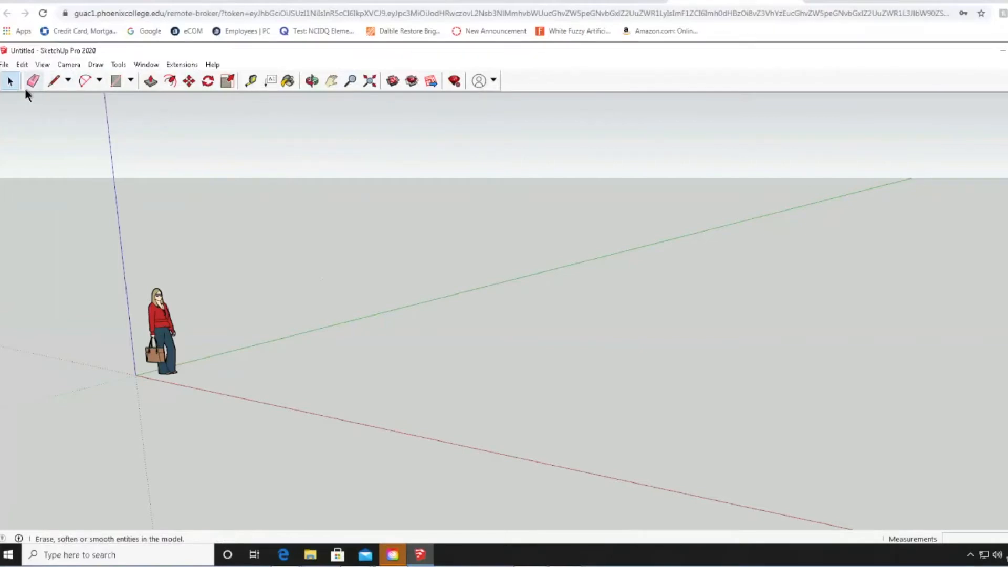
{"action": "left_click", "coordinate": [132, 81]}
{"action": "left_click", "coordinate": [141, 98]}
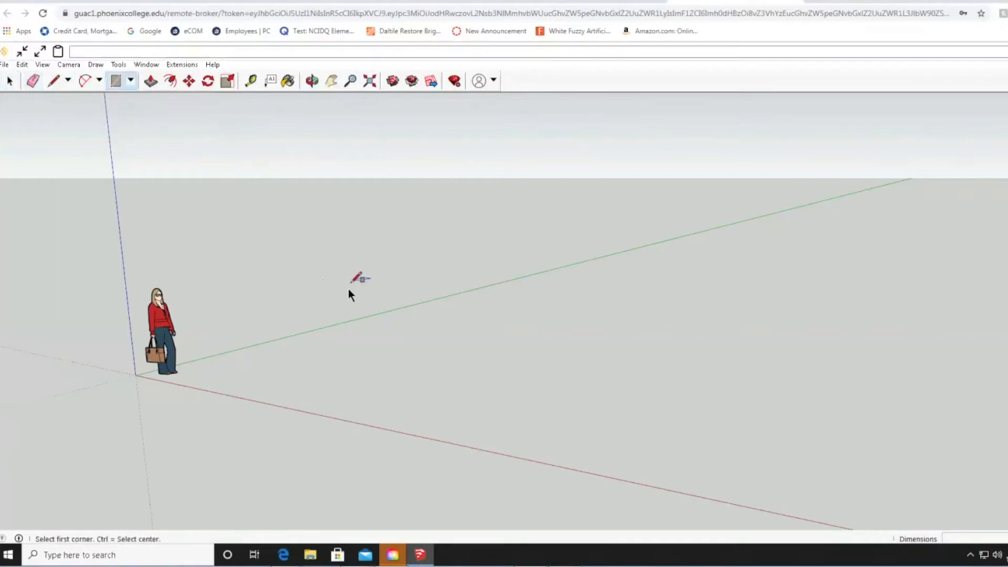
{"action": "left_click", "coordinate": [336, 334]}
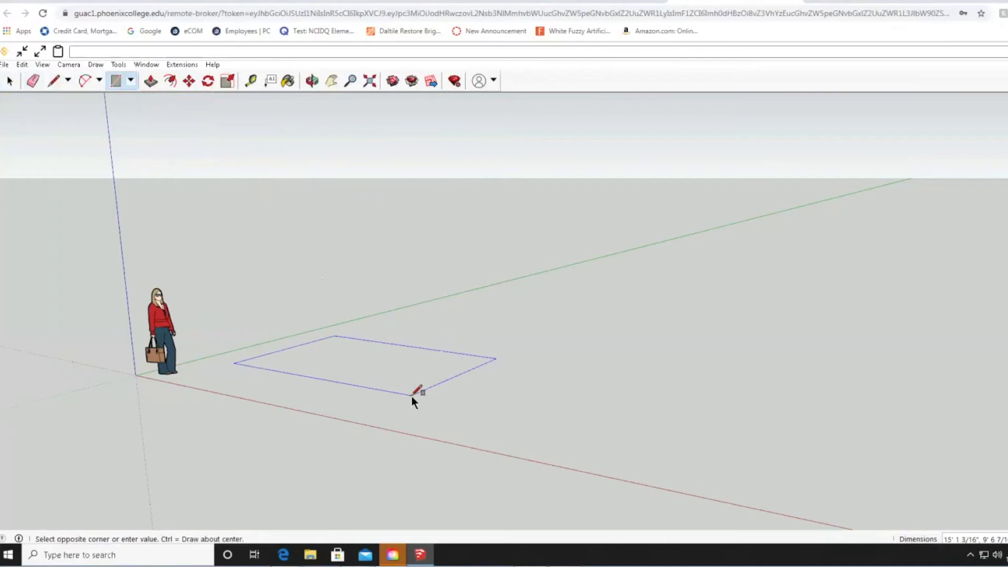
{"action": "left_click", "coordinate": [411, 395]}
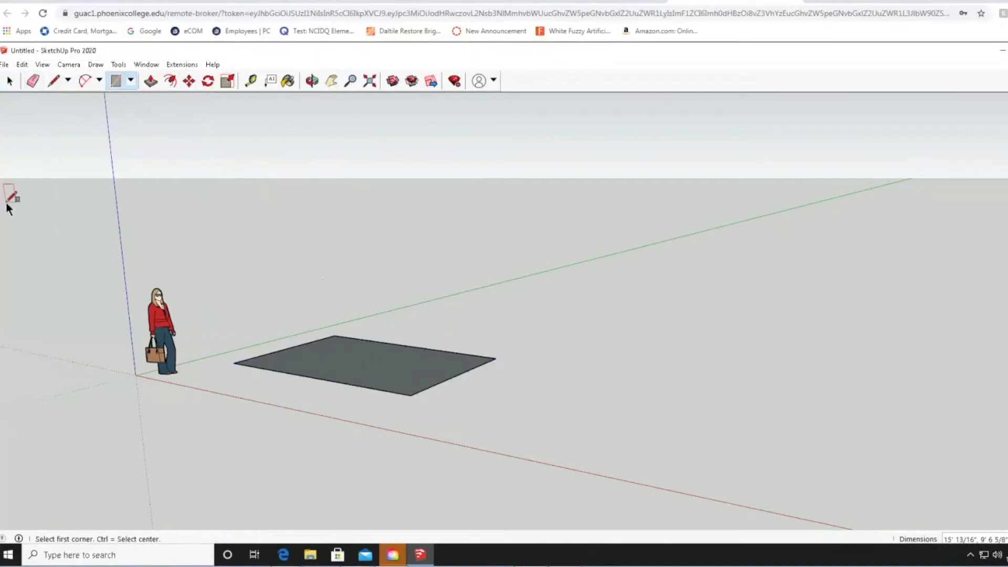
{"action": "left_click", "coordinate": [9, 81]}
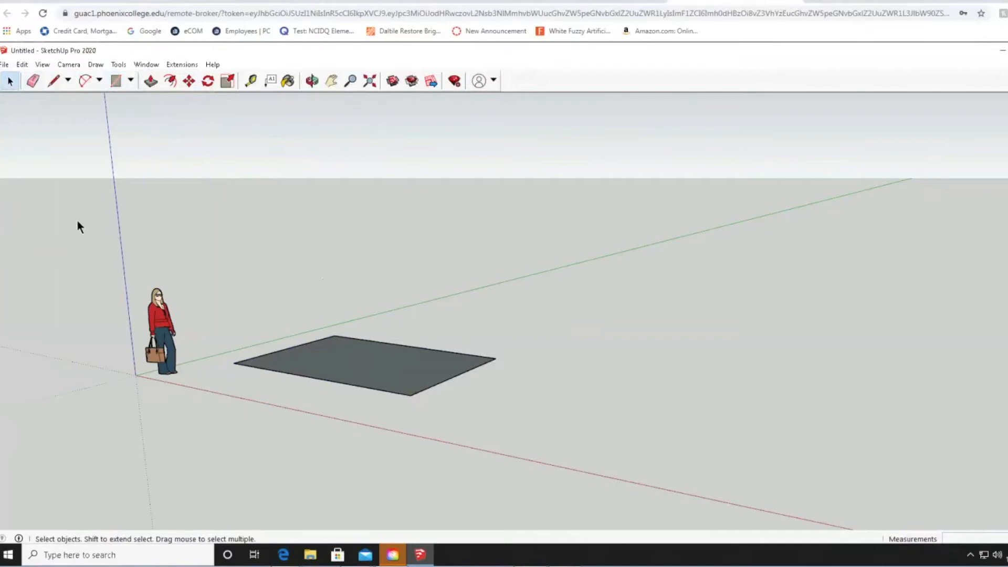
{"action": "left_click", "coordinate": [23, 65]}
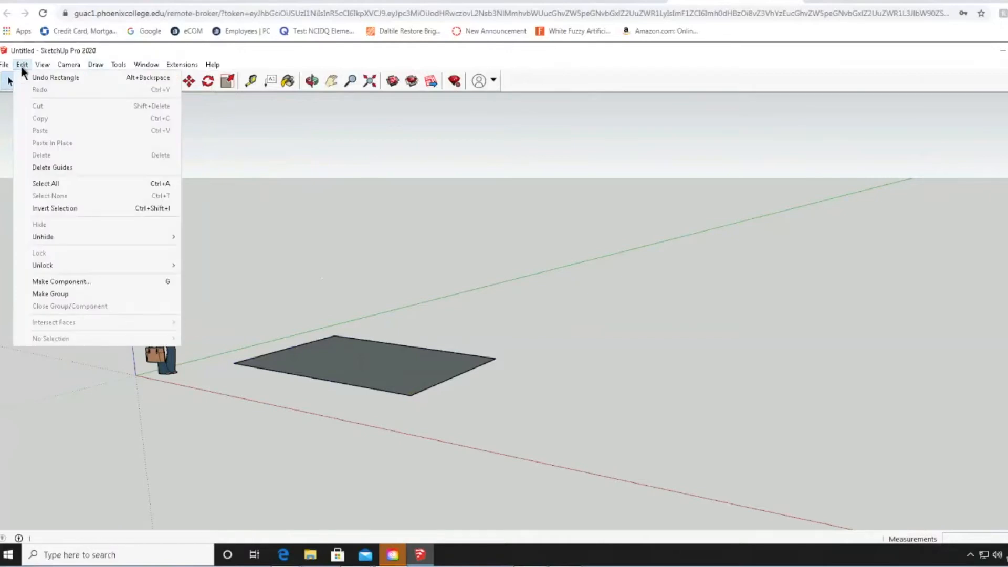
{"action": "left_click", "coordinate": [50, 78]}
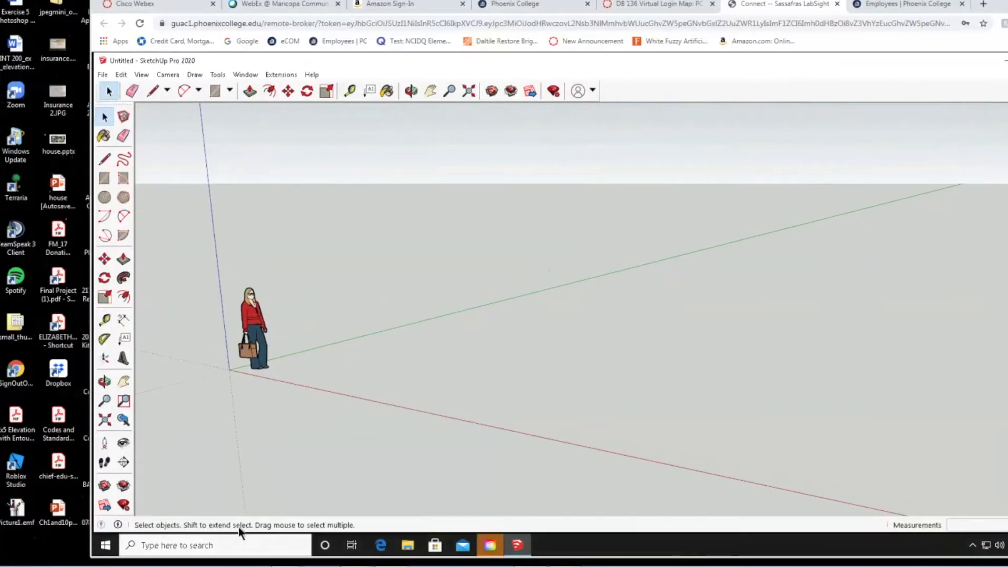
Step: Review the Large Tool Set entry in the toolbar visibility settings and close the settings without changes
{"action": "left_click", "coordinate": [219, 74]}
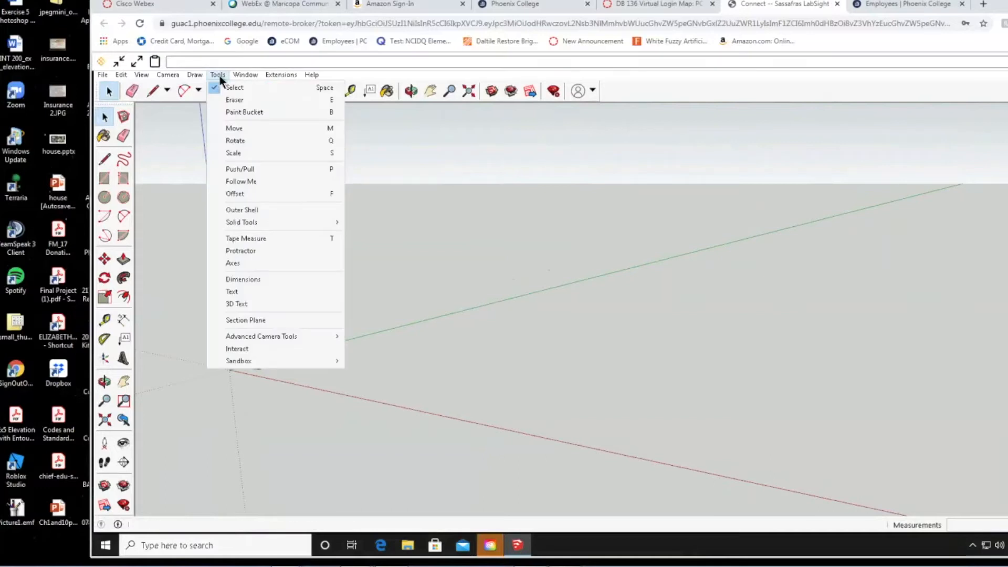
{"action": "mouse_move", "coordinate": [103, 75]}
{"action": "mouse_move", "coordinate": [141, 79]}
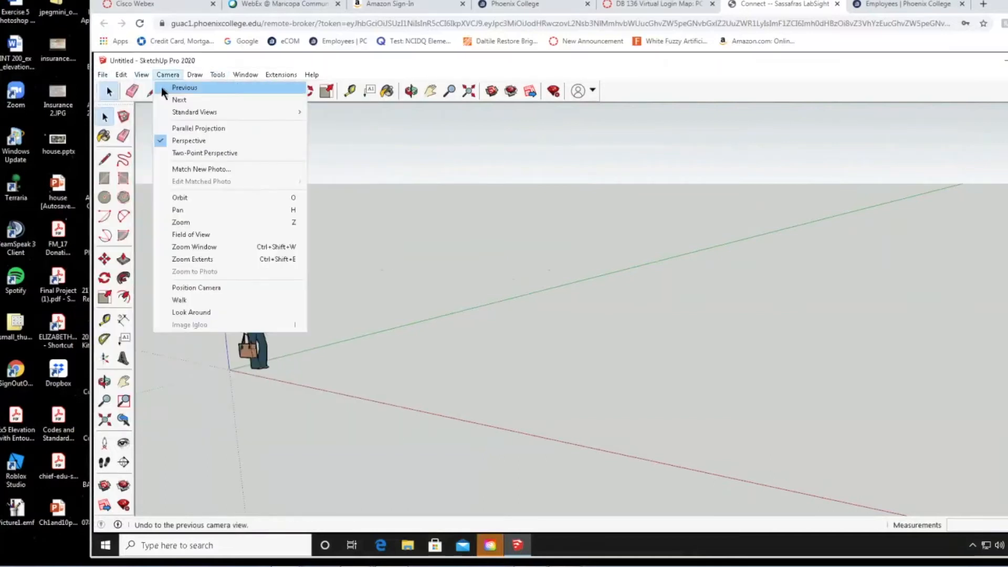
{"action": "left_click", "coordinate": [151, 87]}
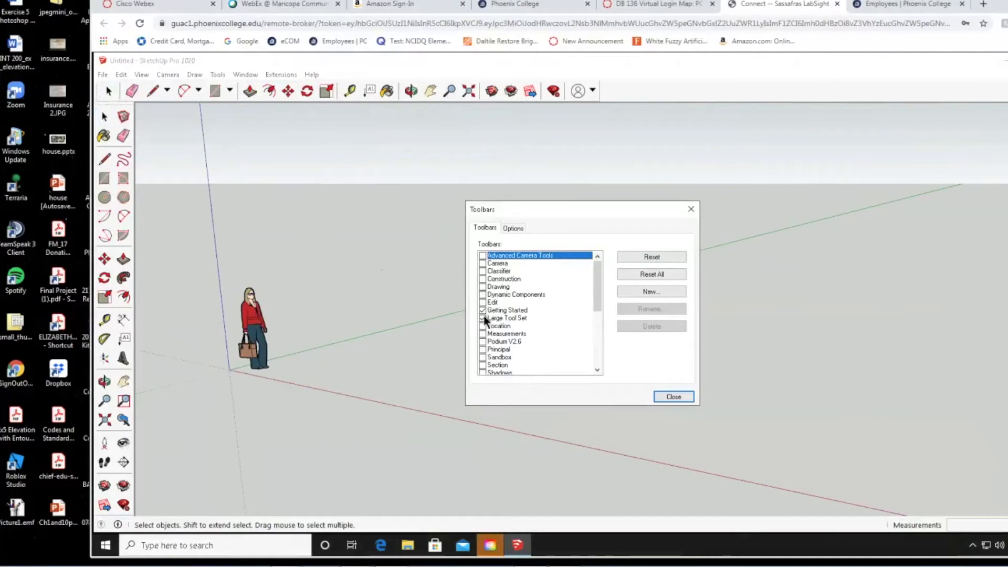
{"action": "left_click", "coordinate": [677, 396]}
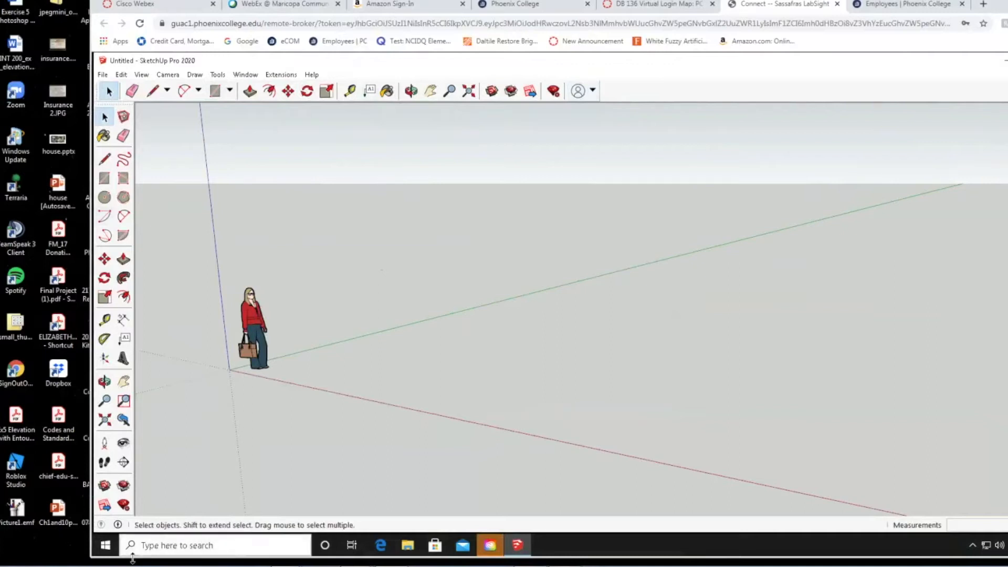
{"action": "mouse_move", "coordinate": [117, 524]}
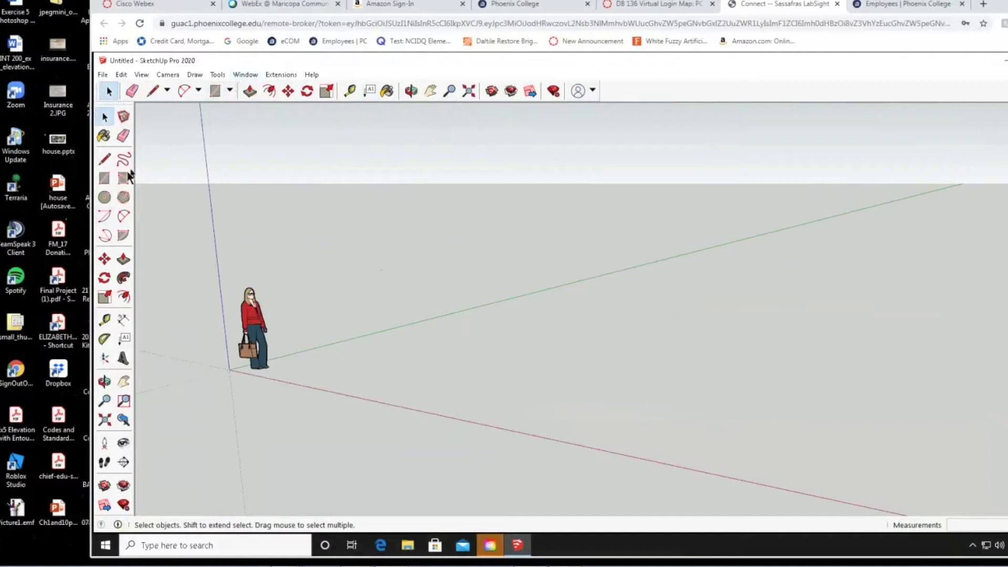
{"action": "left_click", "coordinate": [230, 92]}
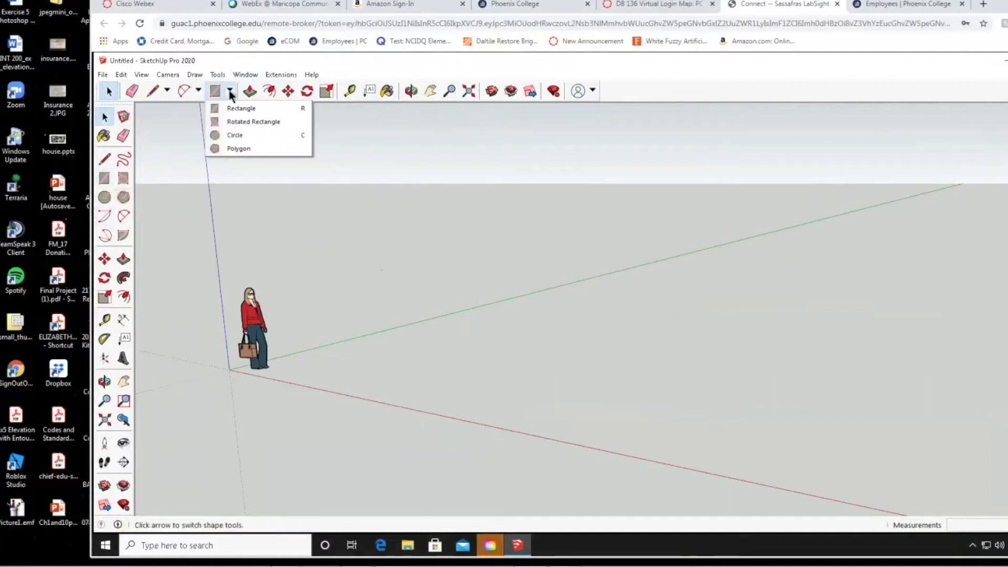
{"action": "left_click", "coordinate": [198, 90]}
{"action": "left_click", "coordinate": [198, 90]}
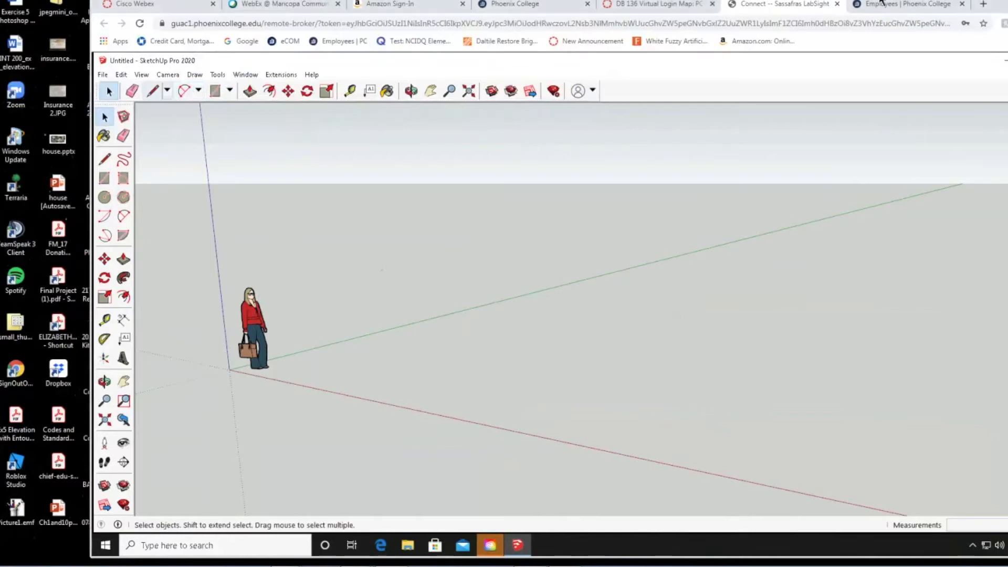
Step: Reposition and enlarge the browser window so that the whole remote desktop session fits on the screen
{"action": "left_click_drag", "start_coordinate": [882, 2], "coordinate": [756, 0]}
{"action": "left_click_drag", "start_coordinate": [876, 0], "coordinate": [940, 4]}
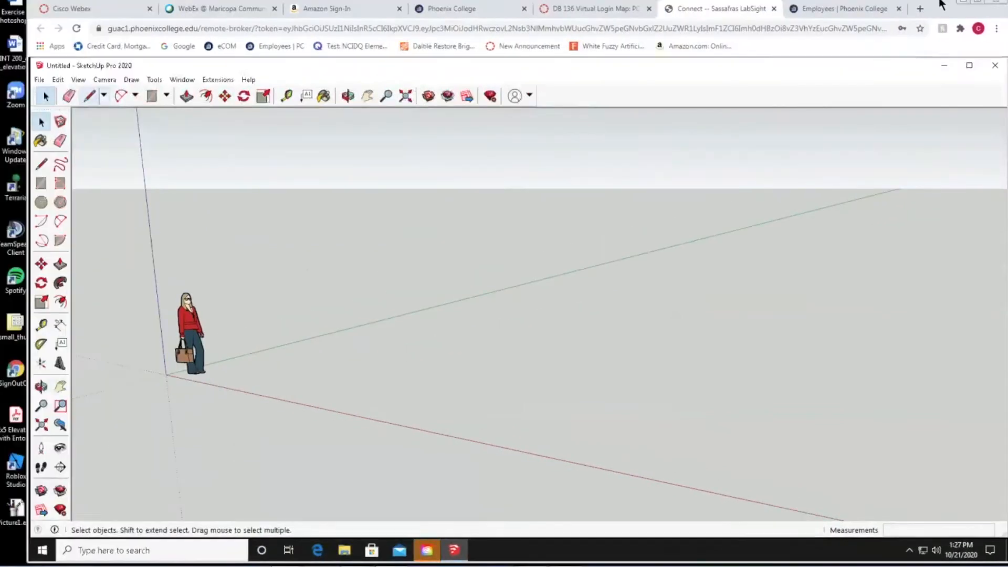
{"action": "left_click", "coordinate": [978, 1]}
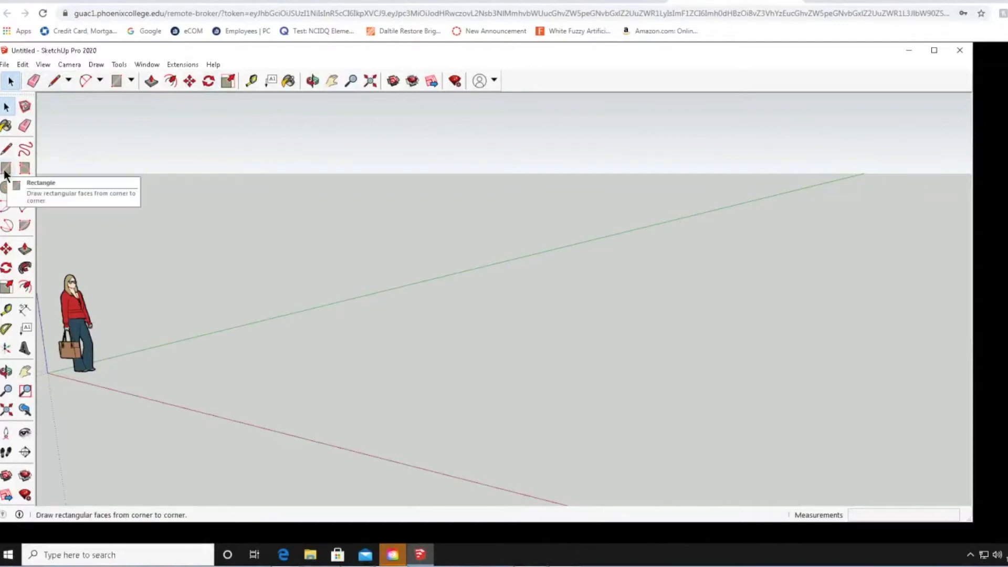
Step: Draw a 40' by 30' rectangle on the ground beside the scale figure, with its first corner on the green axis
{"action": "left_click", "coordinate": [131, 80]}
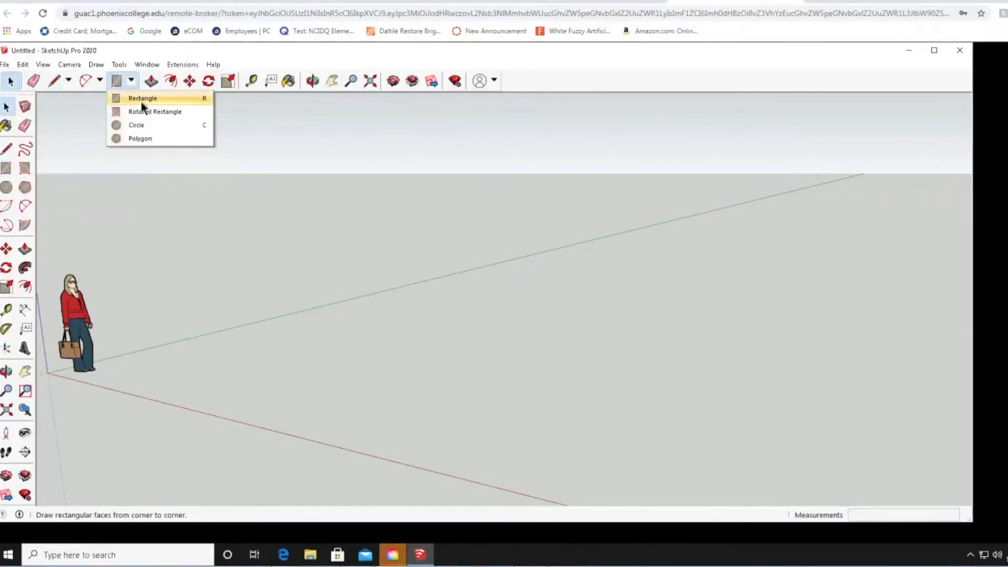
{"action": "left_click", "coordinate": [7, 169]}
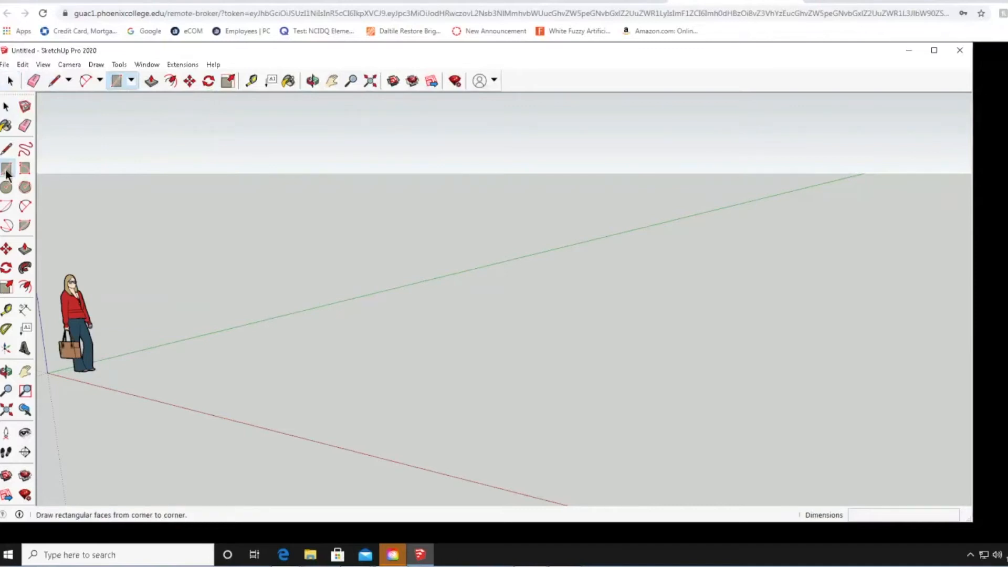
{"action": "left_click", "coordinate": [169, 343]}
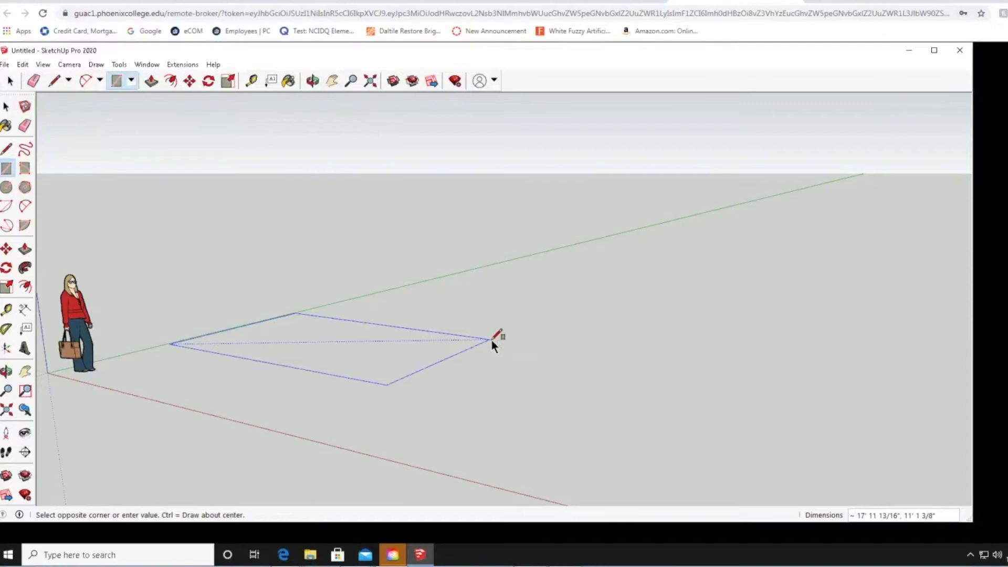
{"action": "type", "text": "40',"}
{"action": "type", "text": "30'"}
{"action": "key", "text": "Return"}
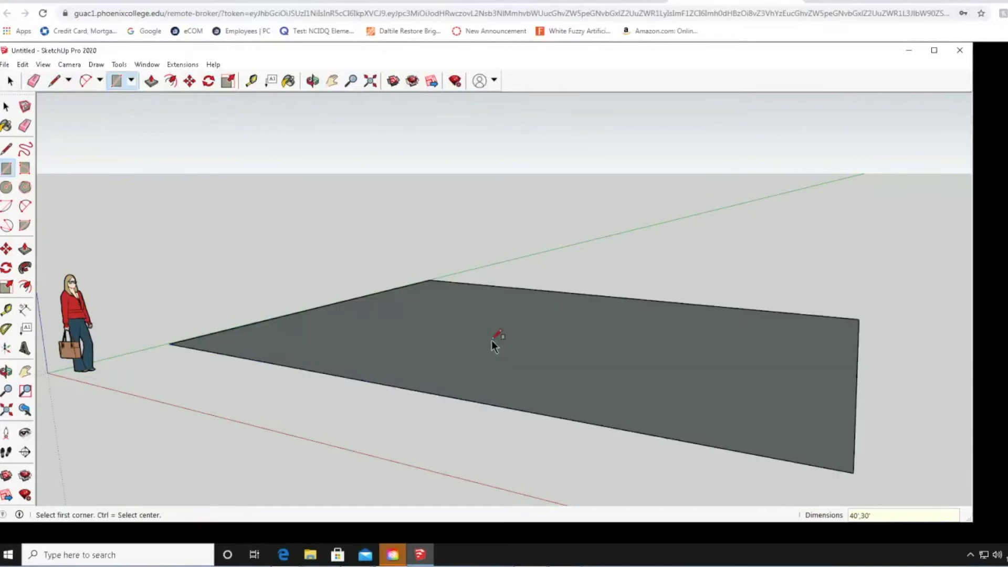
{"action": "scroll", "coordinate": [487, 383], "scroll_direction": "down", "scroll_amount": 3}
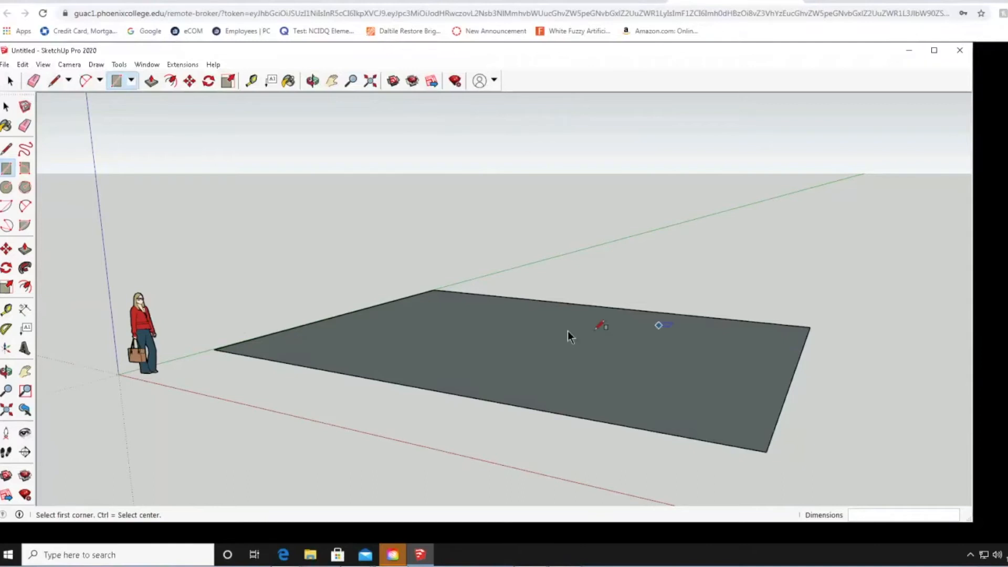
Step: Orbit to a higher viewpoint over the ground rectangle and reverse its face
{"action": "left_click", "coordinate": [4, 103]}
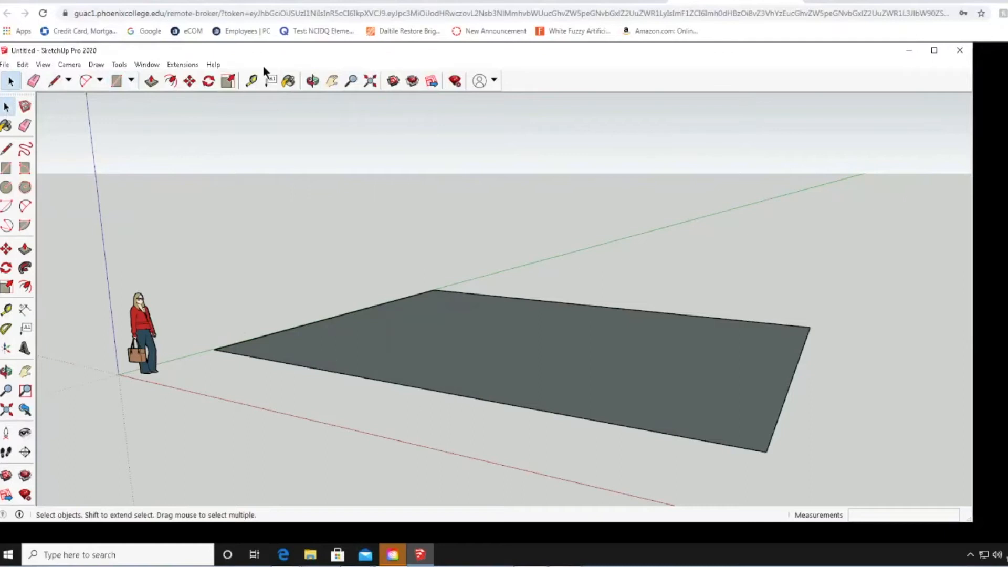
{"action": "left_click", "coordinate": [313, 81]}
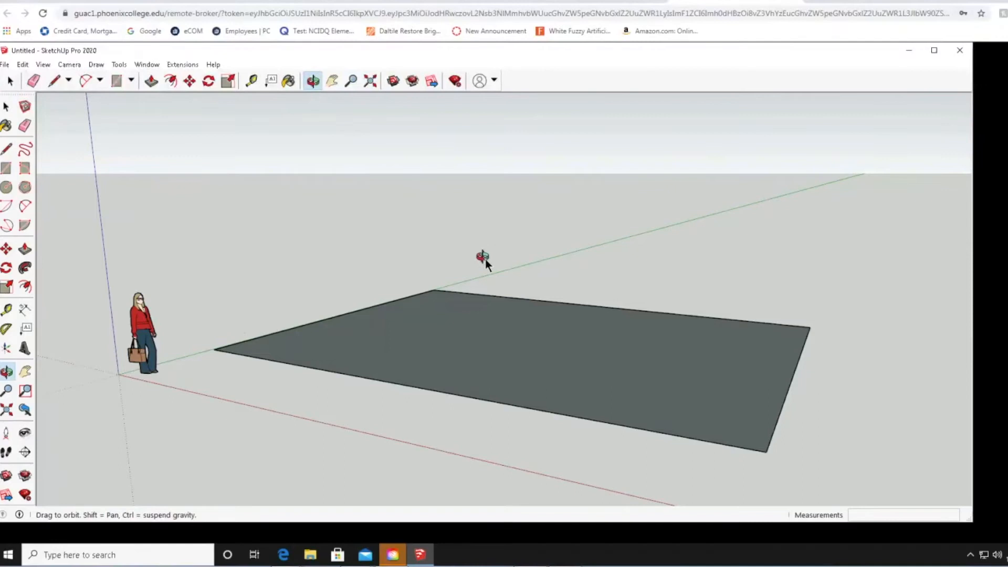
{"action": "left_click_drag", "start_coordinate": [515, 215], "coordinate": [493, 286]}
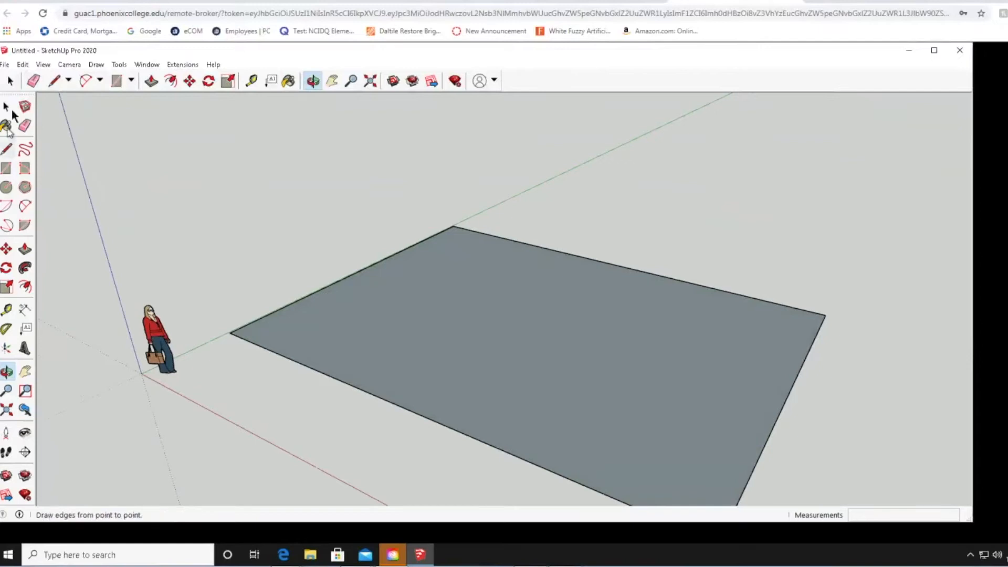
{"action": "left_click", "coordinate": [11, 81]}
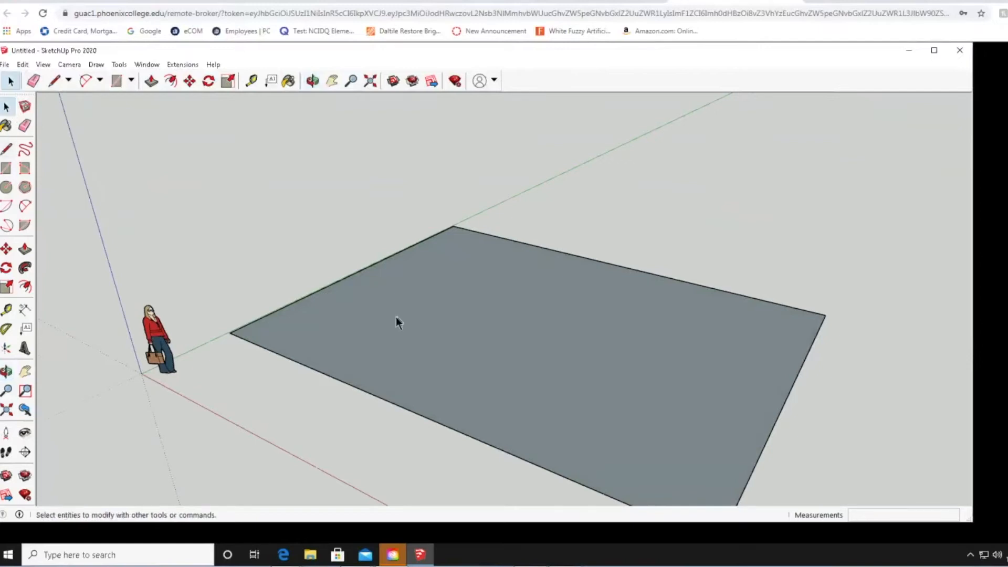
{"action": "right_click", "coordinate": [512, 346]}
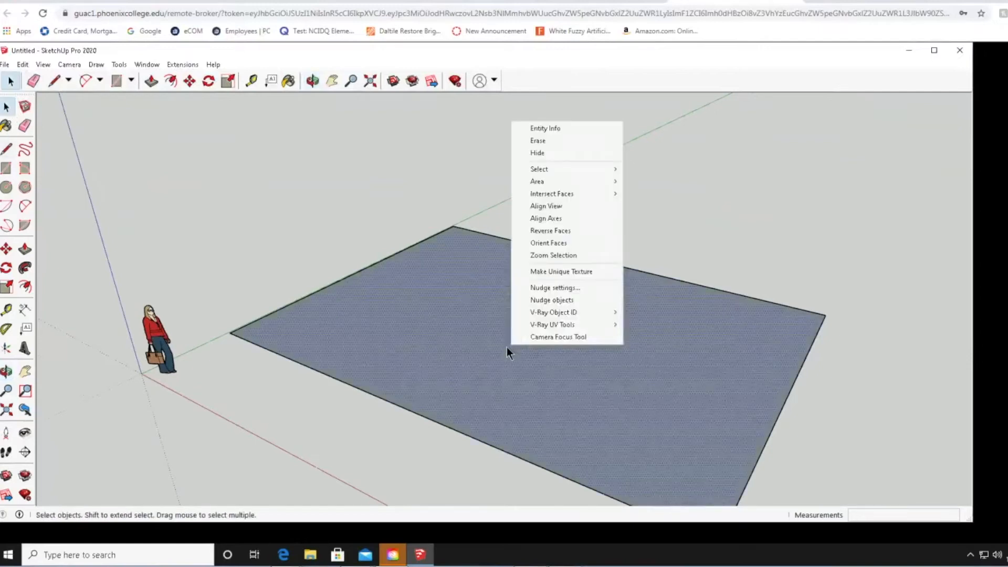
{"action": "left_click", "coordinate": [548, 234]}
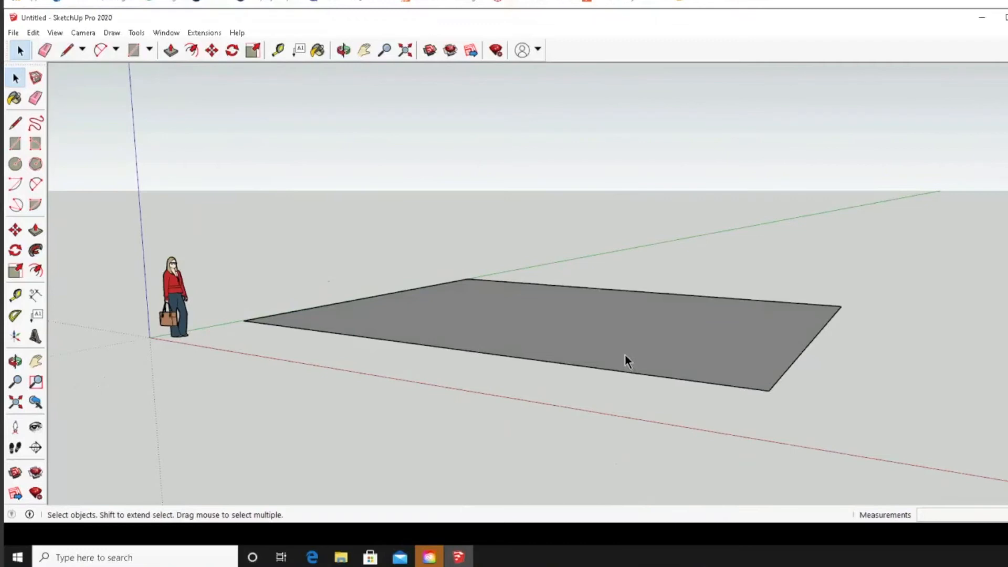
Step: Try extruding the ground rectangle upward 10' with Push/Pull and undo the extrusion
{"action": "left_click", "coordinate": [36, 231]}
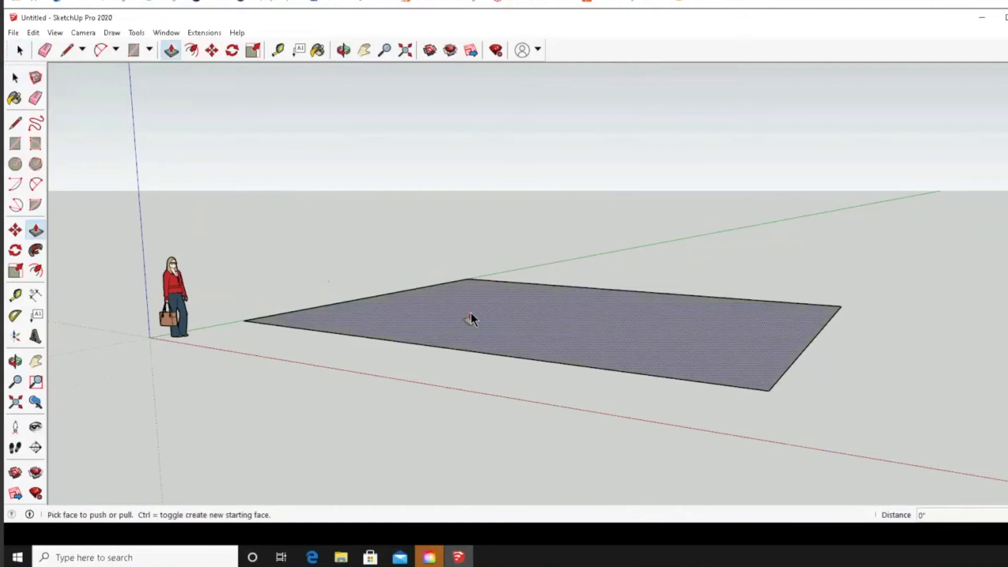
{"action": "left_click", "coordinate": [542, 324]}
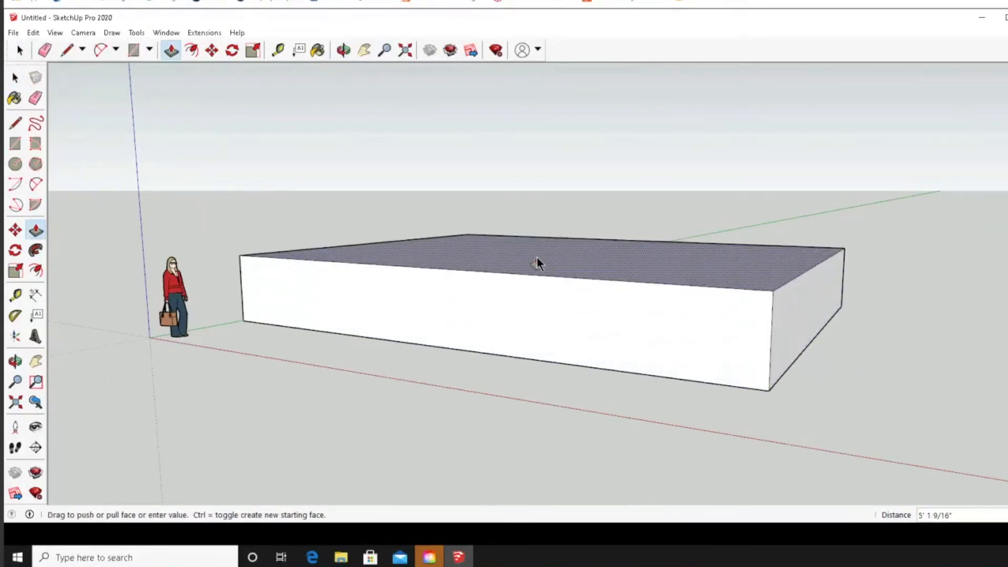
{"action": "left_click", "coordinate": [537, 250]}
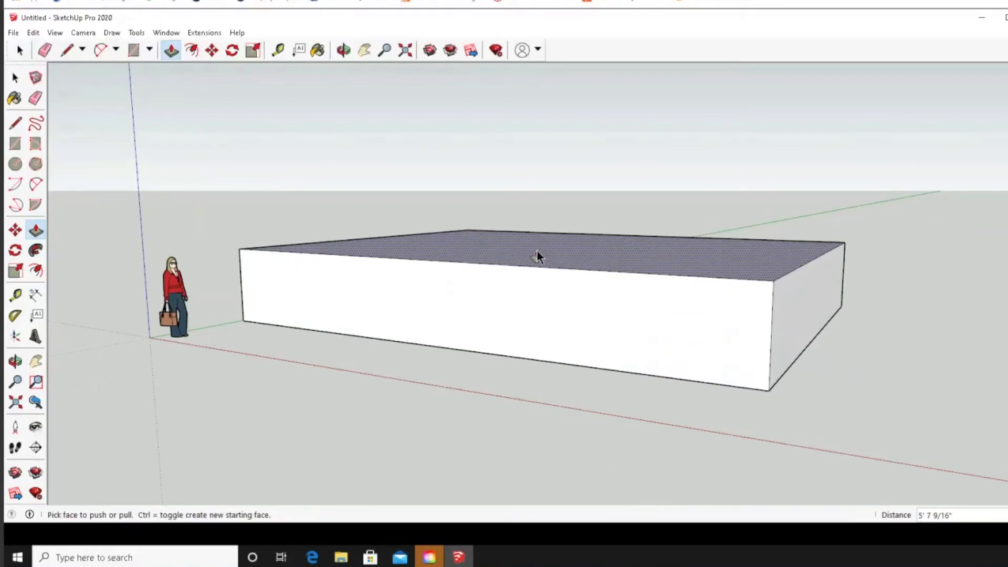
{"action": "type", "text": "10"}
{"action": "left_click", "coordinate": [537, 252]}
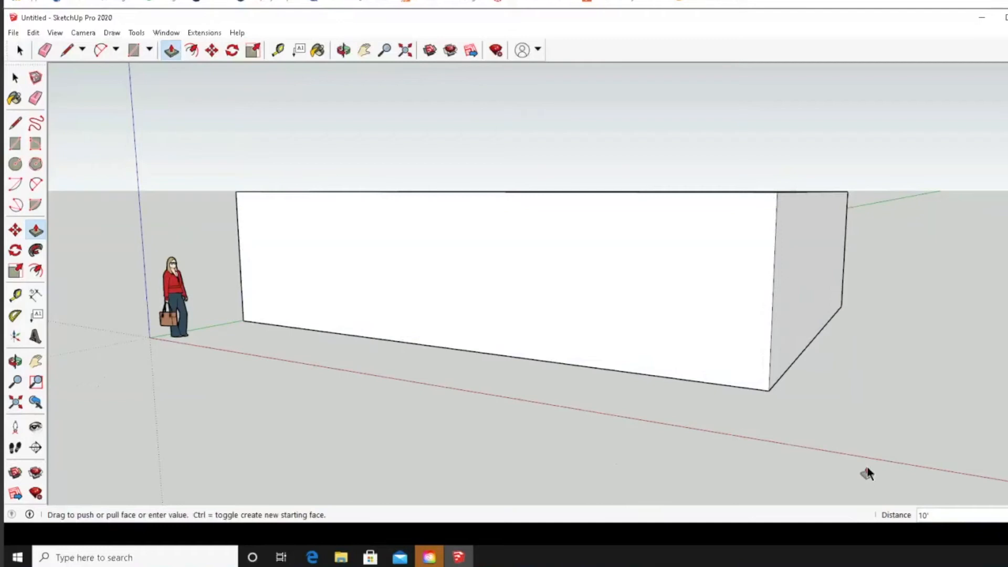
{"action": "left_click", "coordinate": [20, 50]}
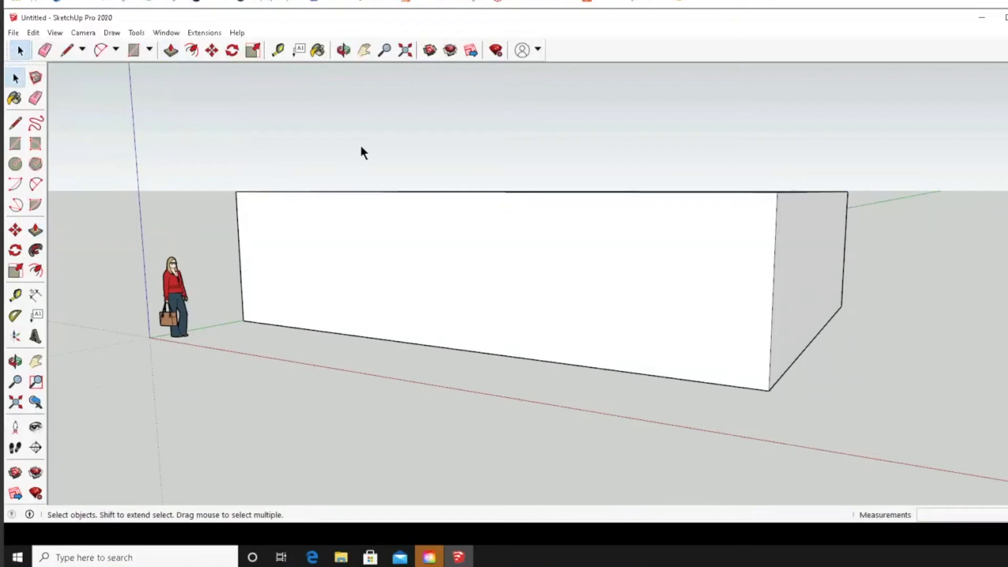
{"action": "left_click", "coordinate": [33, 33]}
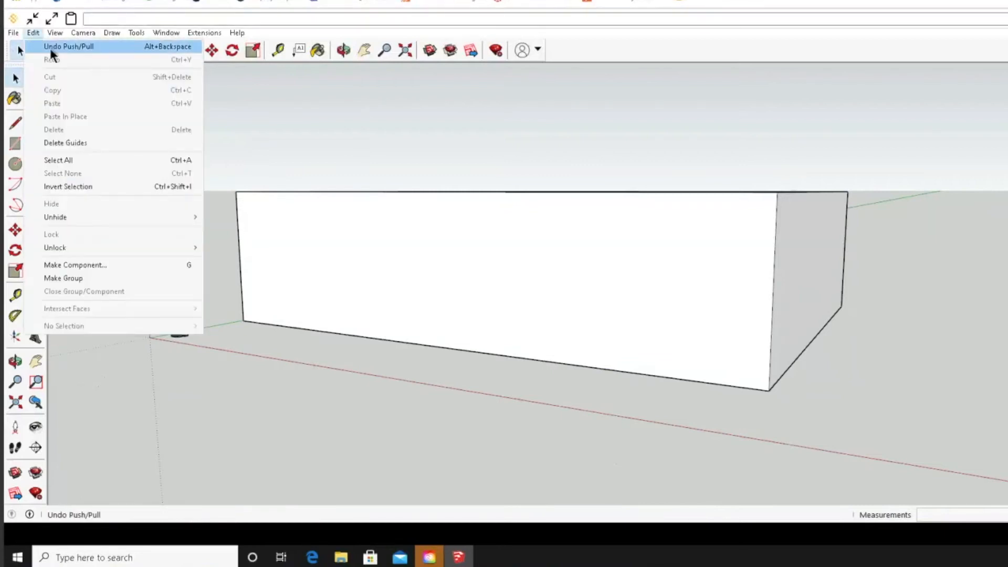
{"action": "left_click", "coordinate": [49, 49]}
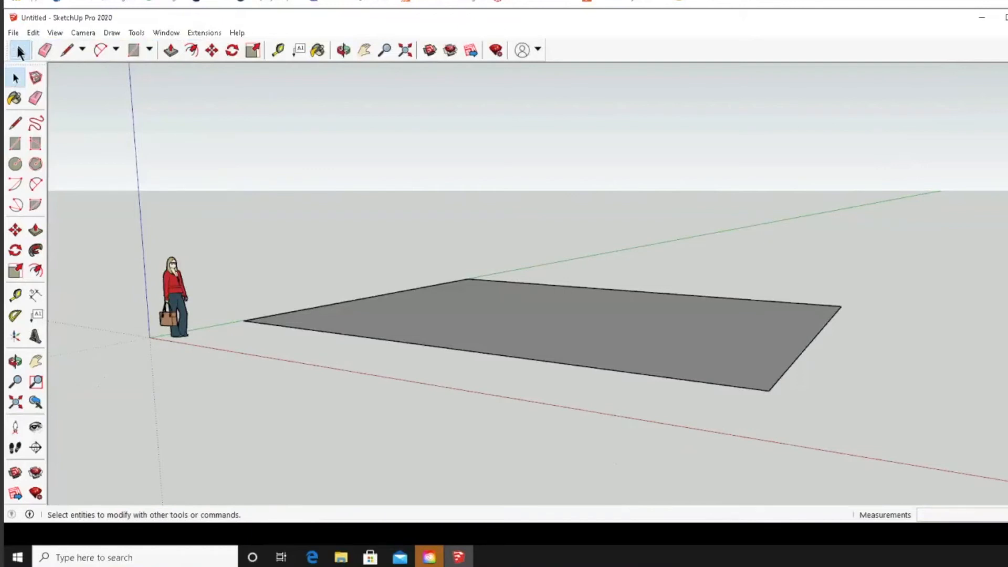
Step: Extrude the ground rectangle upward with Push/Pull and set the height to 10'
{"action": "left_click", "coordinate": [35, 232]}
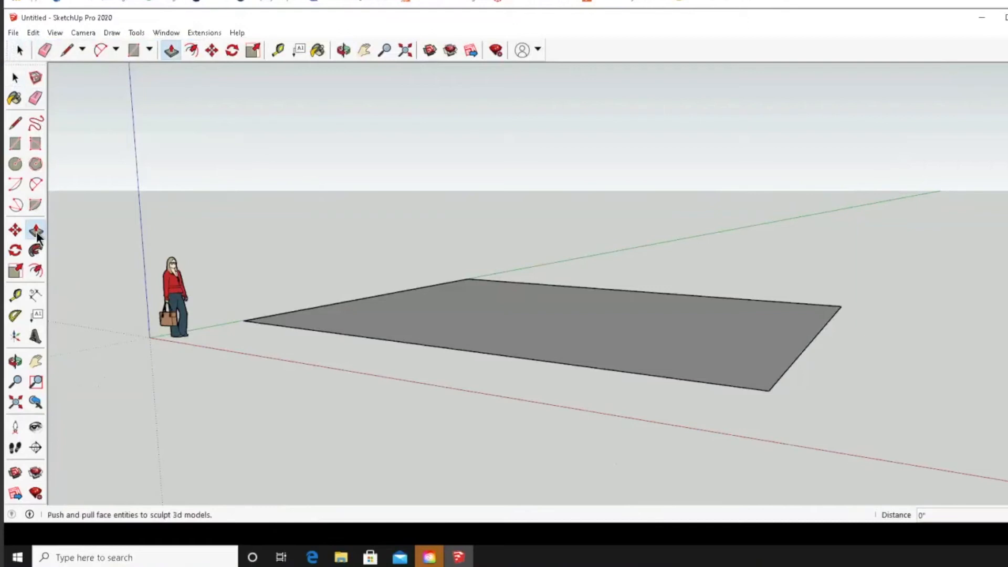
{"action": "left_click", "coordinate": [541, 308]}
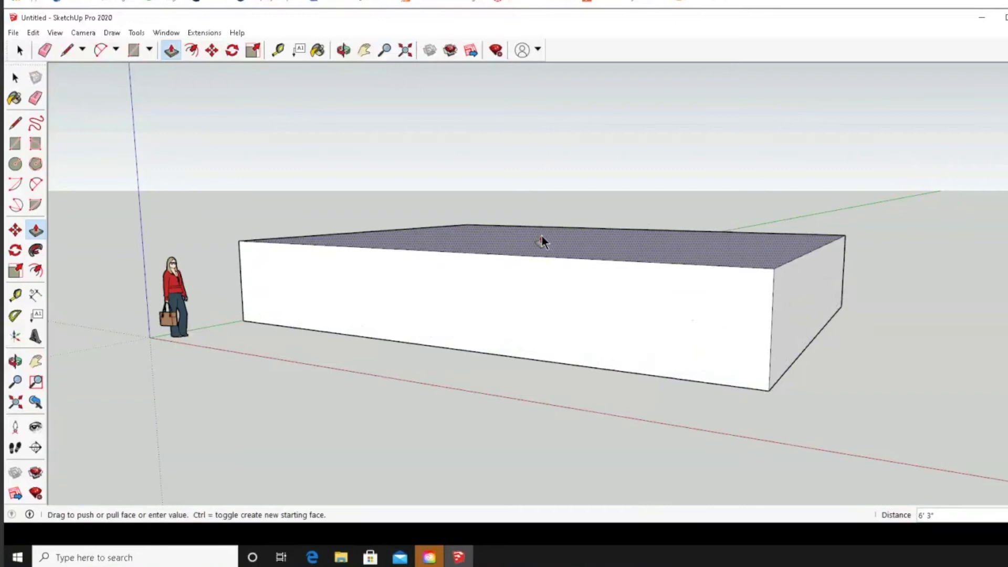
{"action": "left_click", "coordinate": [542, 237]}
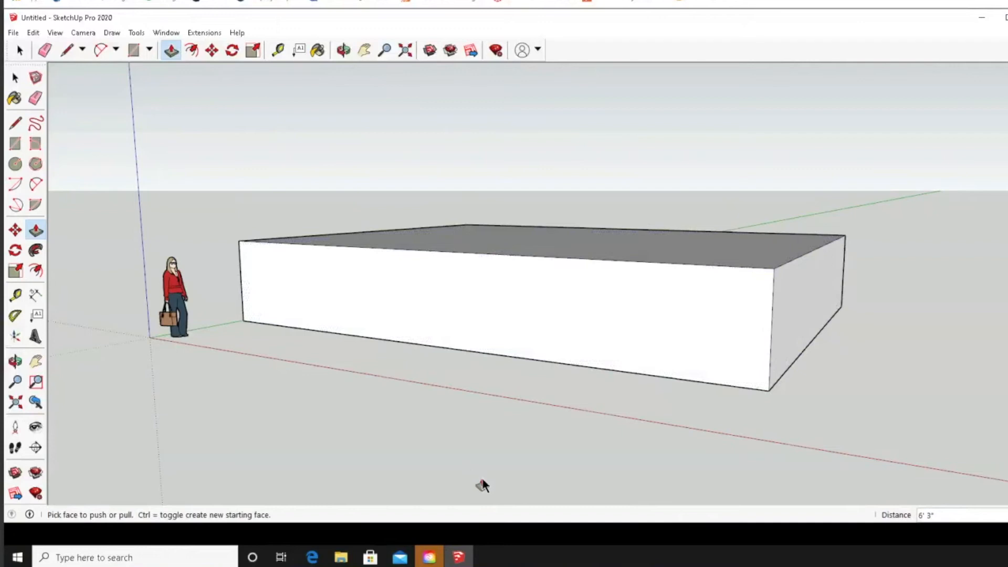
{"action": "type", "text": "10"}
{"action": "key", "text": "Return"}
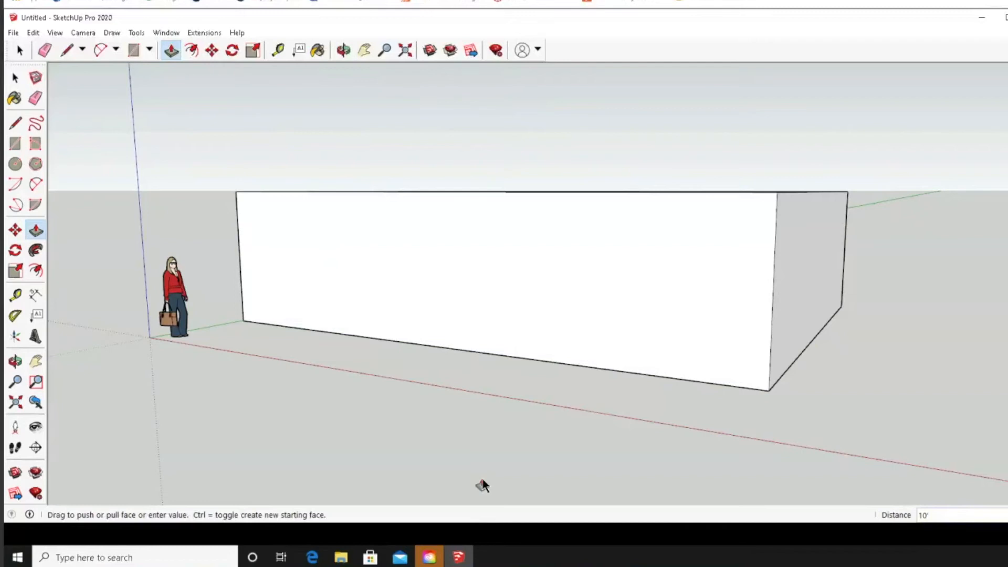
{"action": "left_click", "coordinate": [15, 78]}
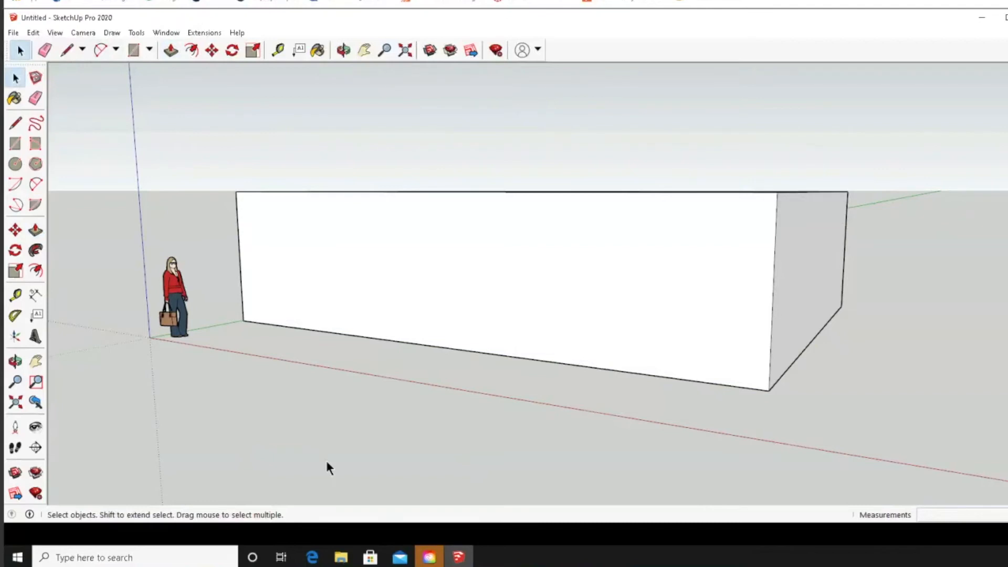
Step: Pan, orbit and zoom the view until the box's long front wall is seen nearly straight on
{"action": "left_click", "coordinate": [363, 51]}
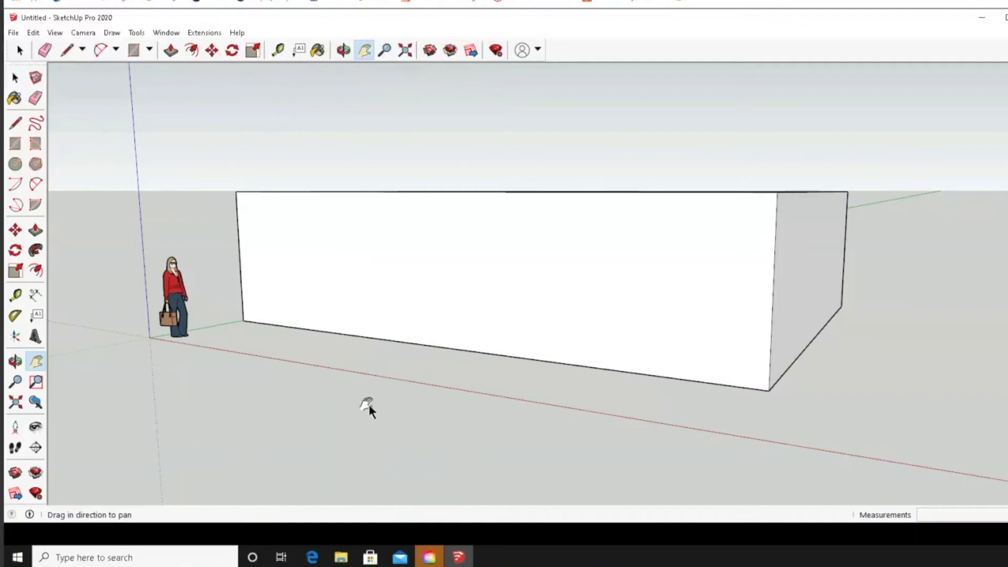
{"action": "left_click_drag", "start_coordinate": [369, 404], "coordinate": [345, 401]}
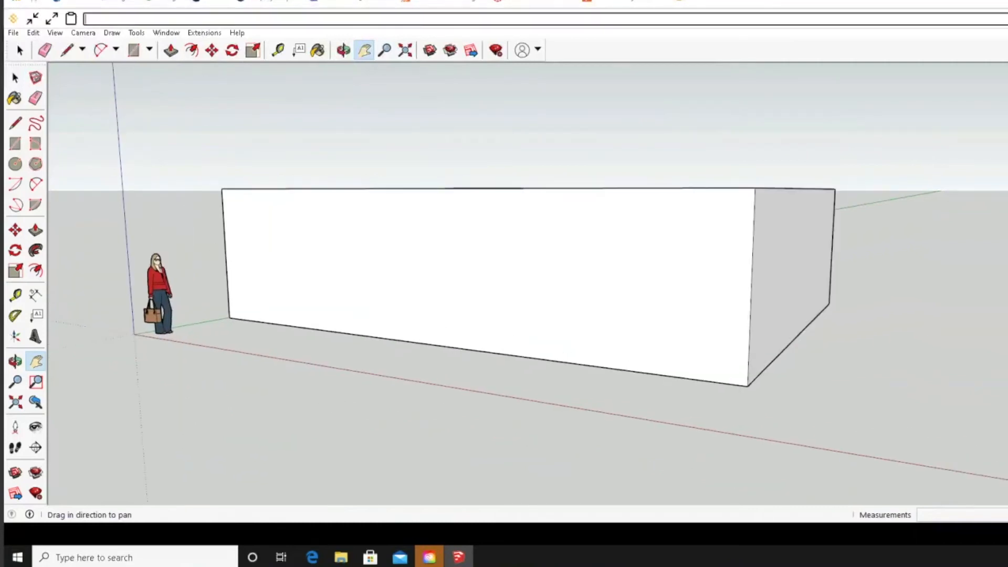
{"action": "left_click", "coordinate": [346, 50]}
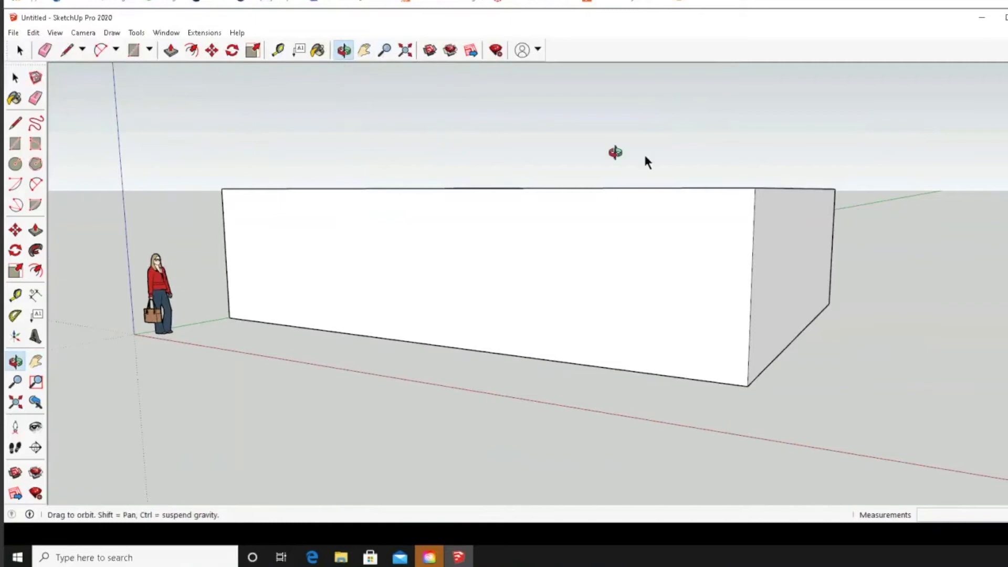
{"action": "left_click_drag", "start_coordinate": [874, 311], "coordinate": [933, 303]}
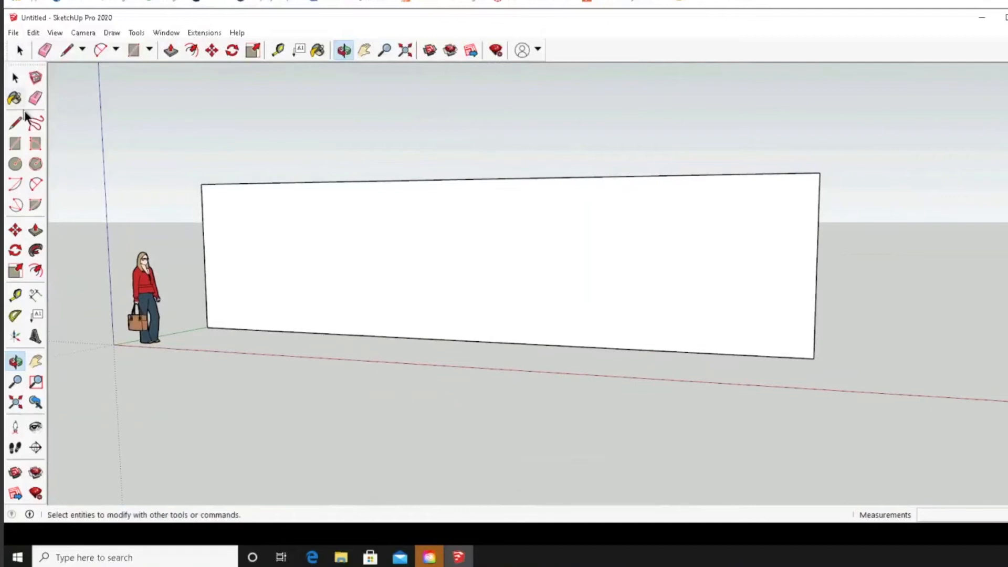
{"action": "left_click", "coordinate": [14, 78]}
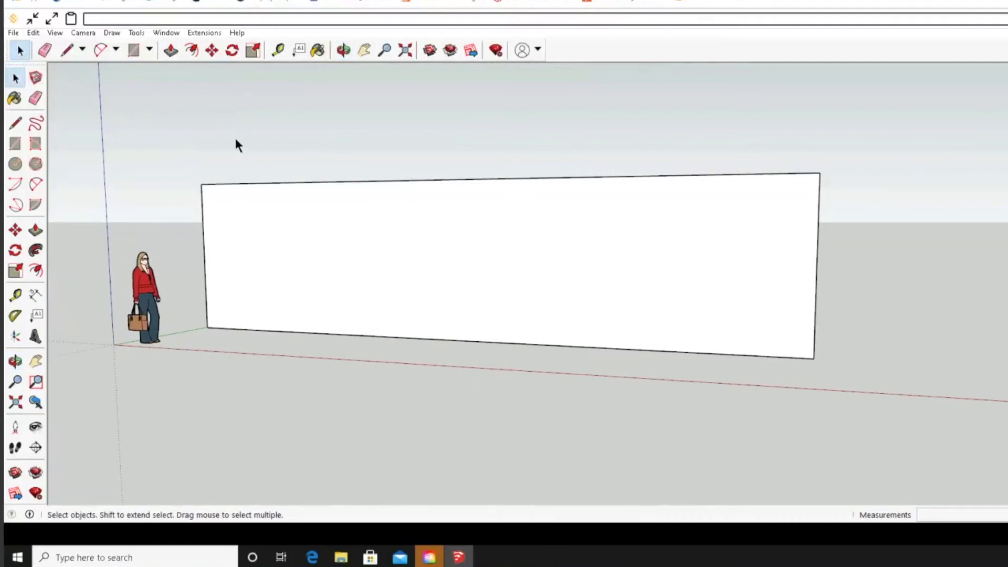
{"action": "scroll", "coordinate": [238, 144], "scroll_direction": "up", "scroll_amount": 1}
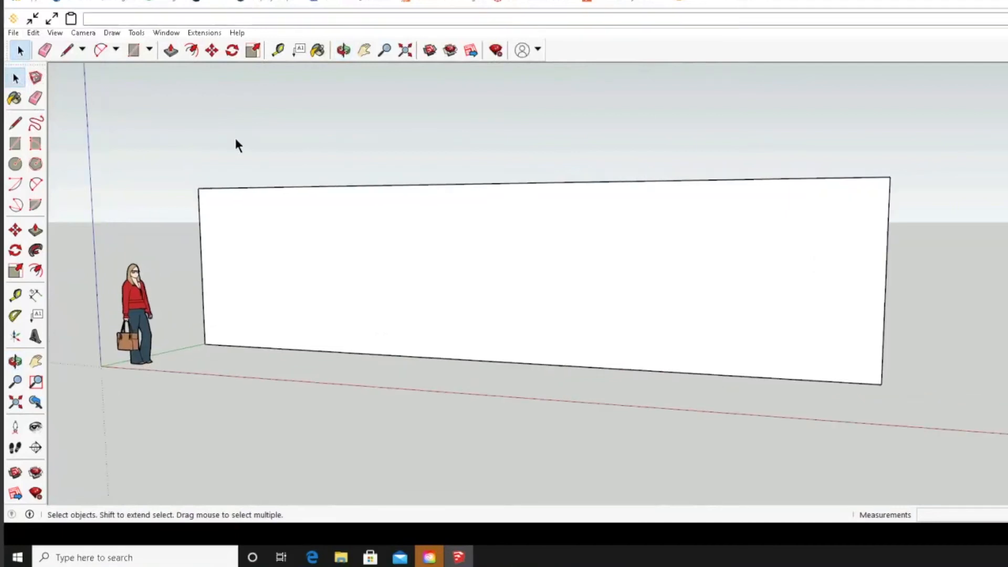
{"action": "scroll", "coordinate": [238, 145], "scroll_direction": "down", "scroll_amount": 1}
{"action": "scroll", "coordinate": [235, 143], "scroll_direction": "up", "scroll_amount": 3}
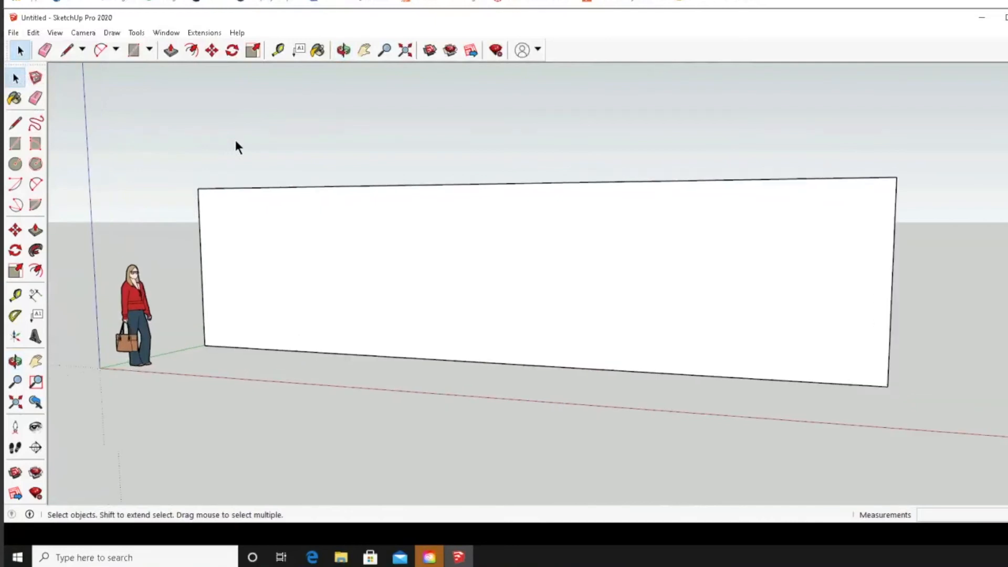
{"action": "scroll", "coordinate": [238, 147], "scroll_direction": "down", "scroll_amount": 1}
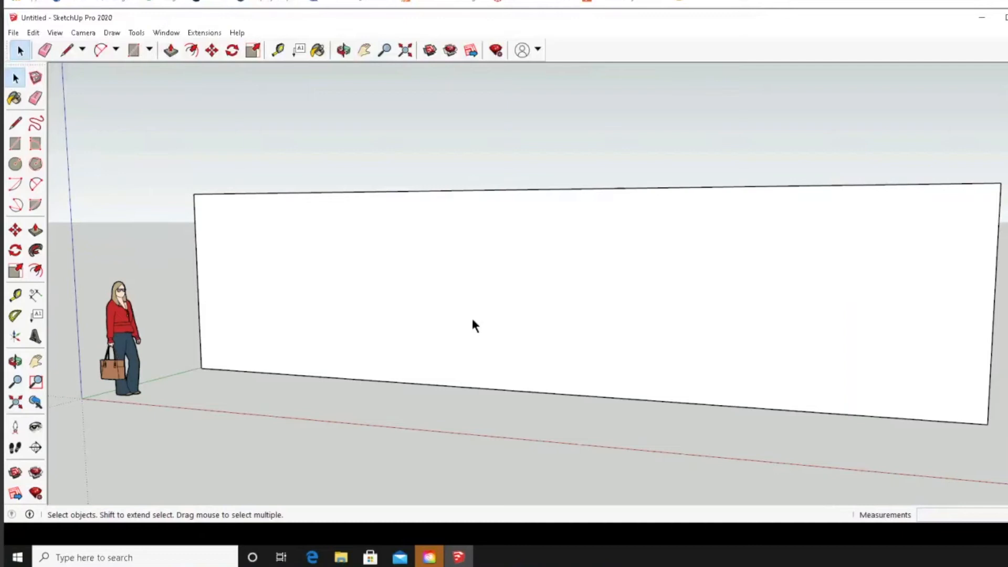
{"action": "scroll", "coordinate": [473, 323], "scroll_direction": "down", "scroll_amount": 1}
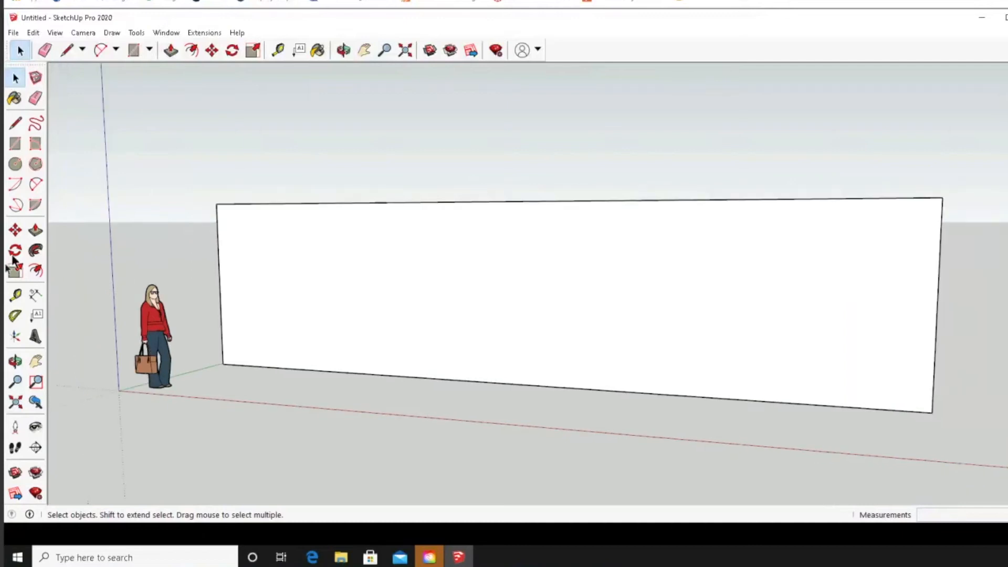
{"action": "left_click", "coordinate": [363, 49]}
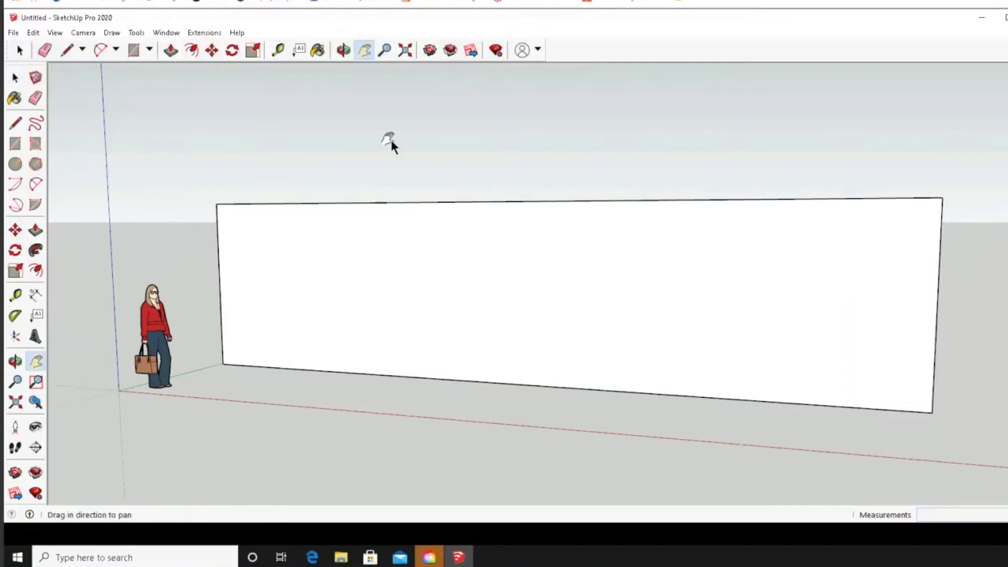
{"action": "middle_click_drag", "start_coordinate": [397, 171], "coordinate": [394, 178]}
{"action": "left_click_drag", "start_coordinate": [395, 177], "coordinate": [340, 305]}
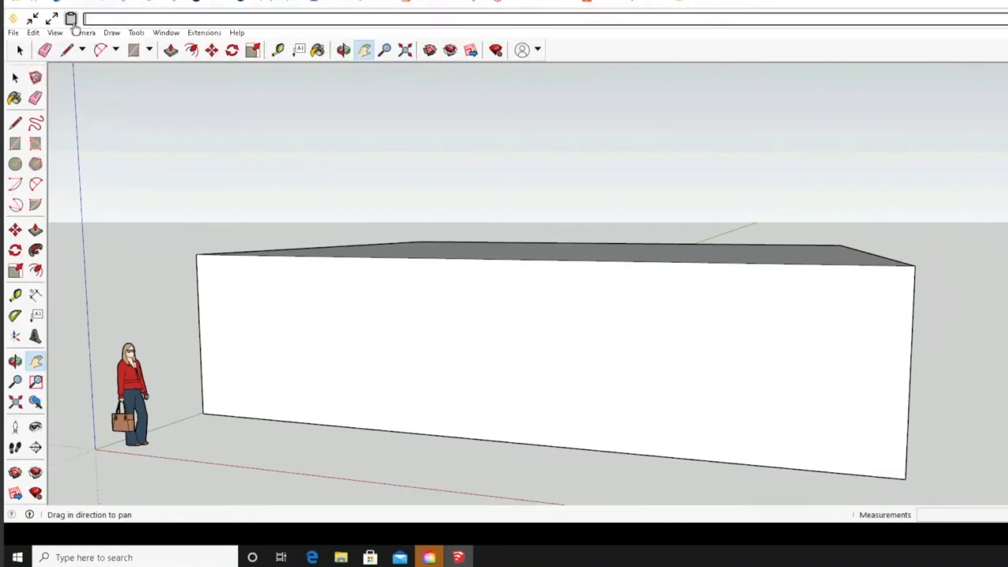
Step: Show the Views toolbar in the workspace
{"action": "left_click", "coordinate": [56, 32]}
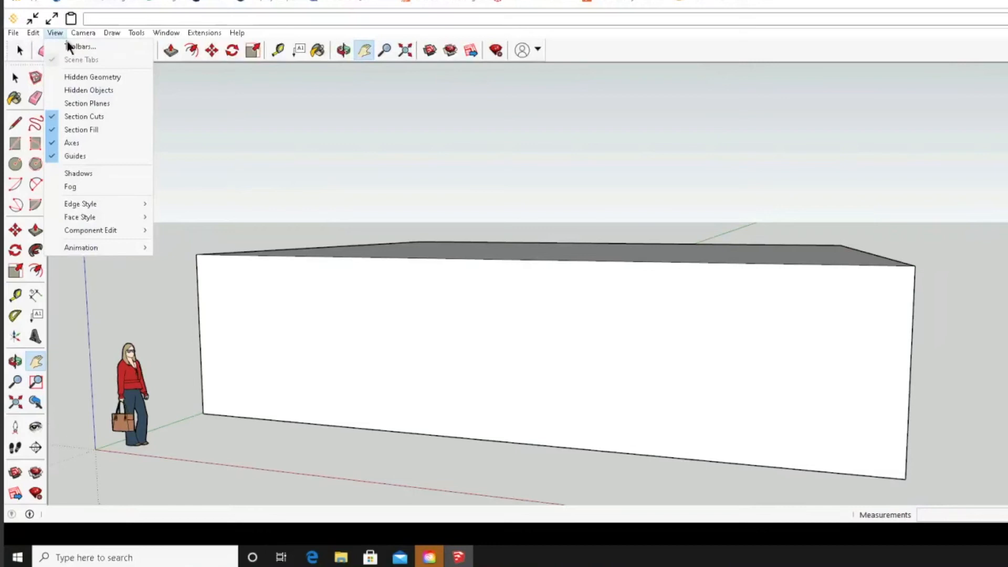
{"action": "left_click", "coordinate": [71, 45]}
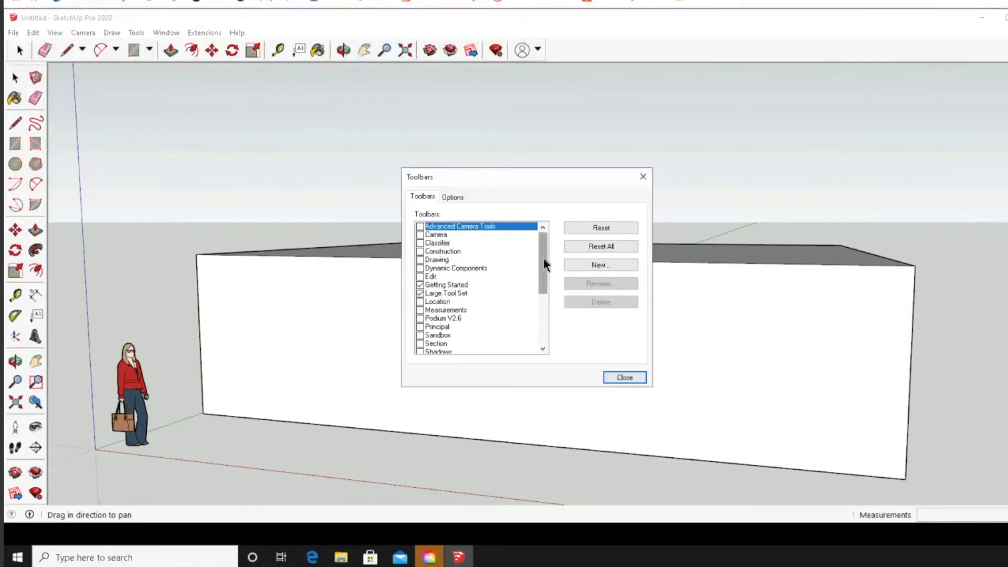
{"action": "left_click_drag", "start_coordinate": [545, 264], "coordinate": [542, 297]}
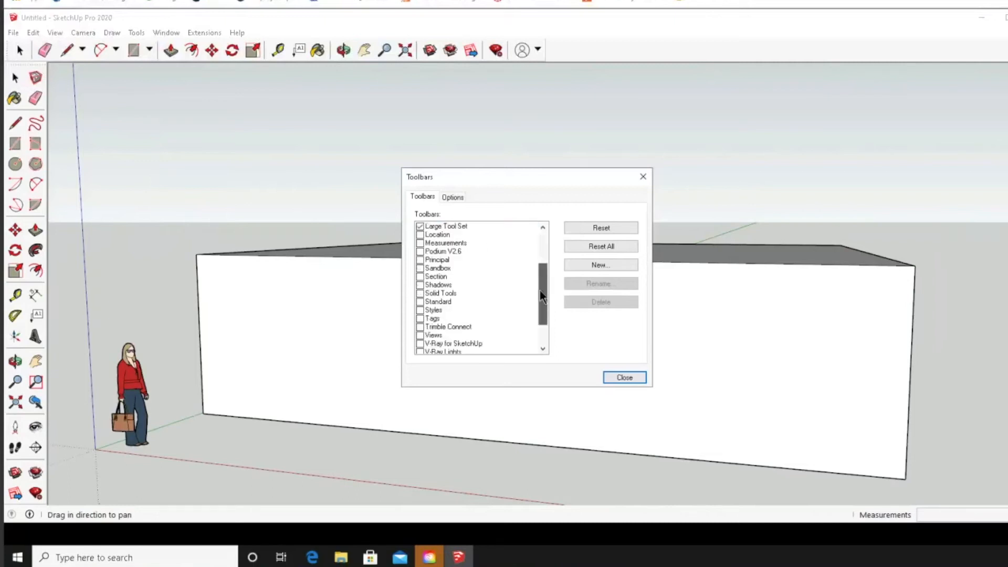
{"action": "left_click", "coordinate": [419, 334]}
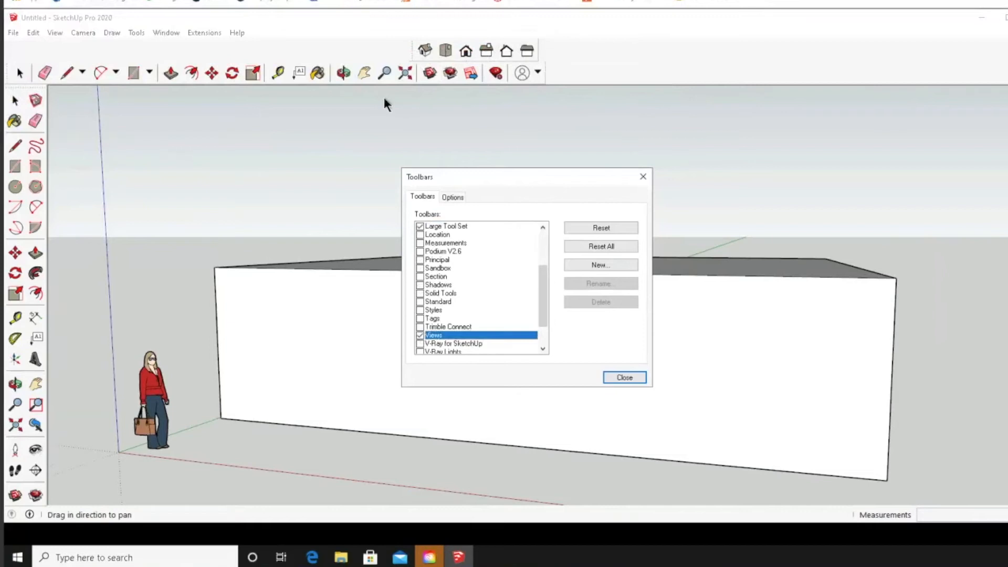
{"action": "left_click", "coordinate": [624, 377]}
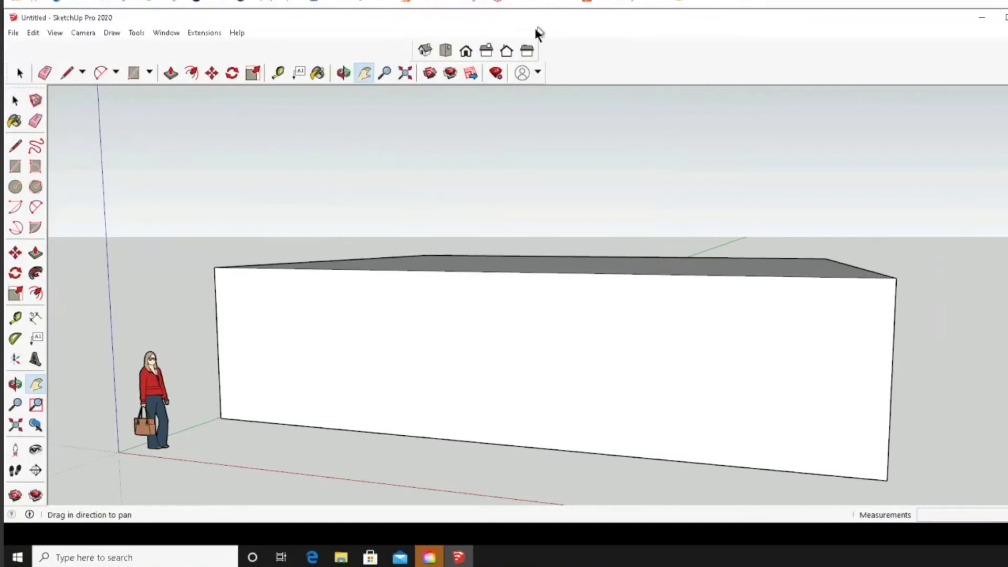
Step: Switch to the Top view and delete the box's top face
{"action": "left_click", "coordinate": [444, 52]}
{"action": "left_click", "coordinate": [19, 73]}
{"action": "left_click", "coordinate": [560, 268]}
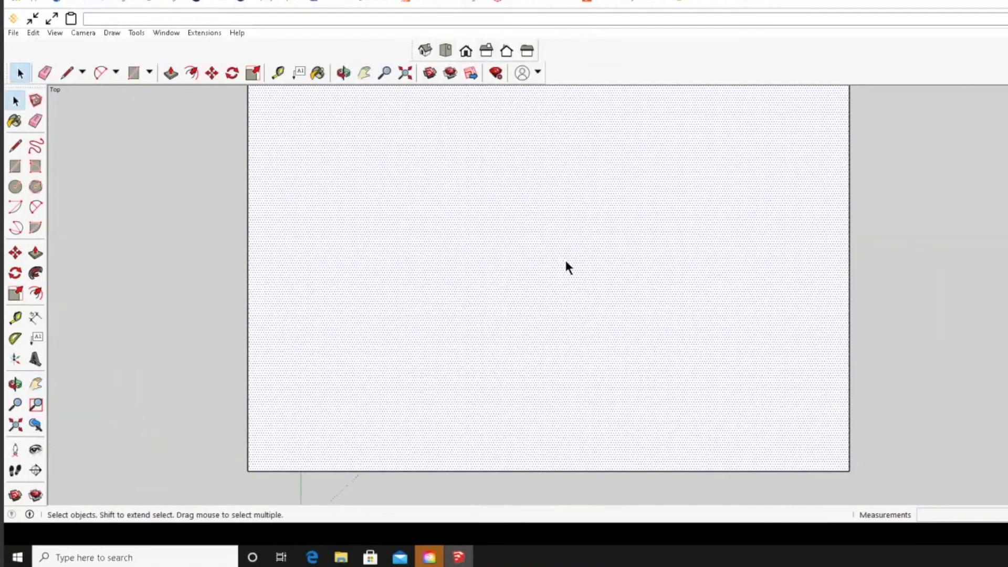
{"action": "key", "text": "Delete"}
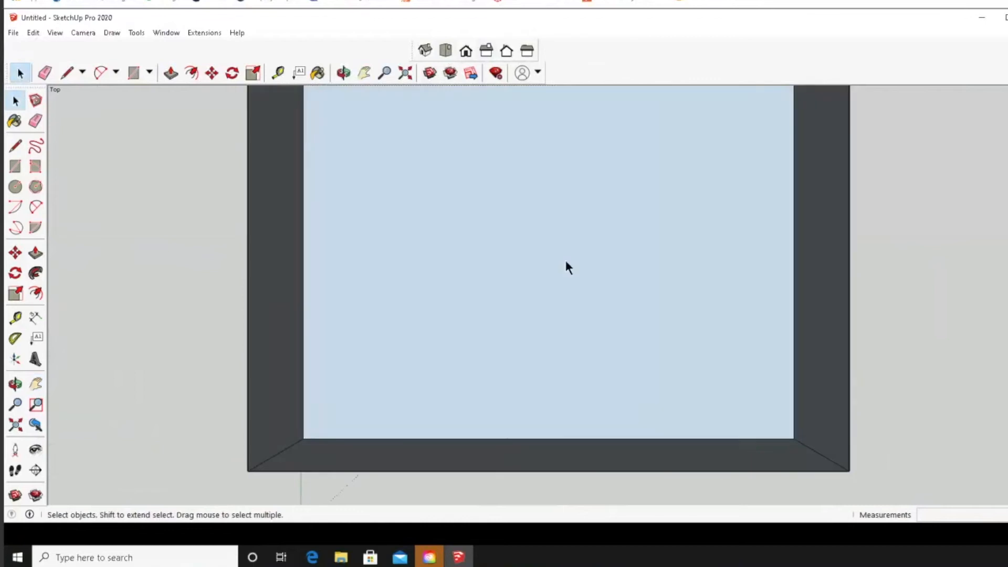
{"action": "scroll", "coordinate": [580, 235], "scroll_direction": "down", "scroll_amount": 2}
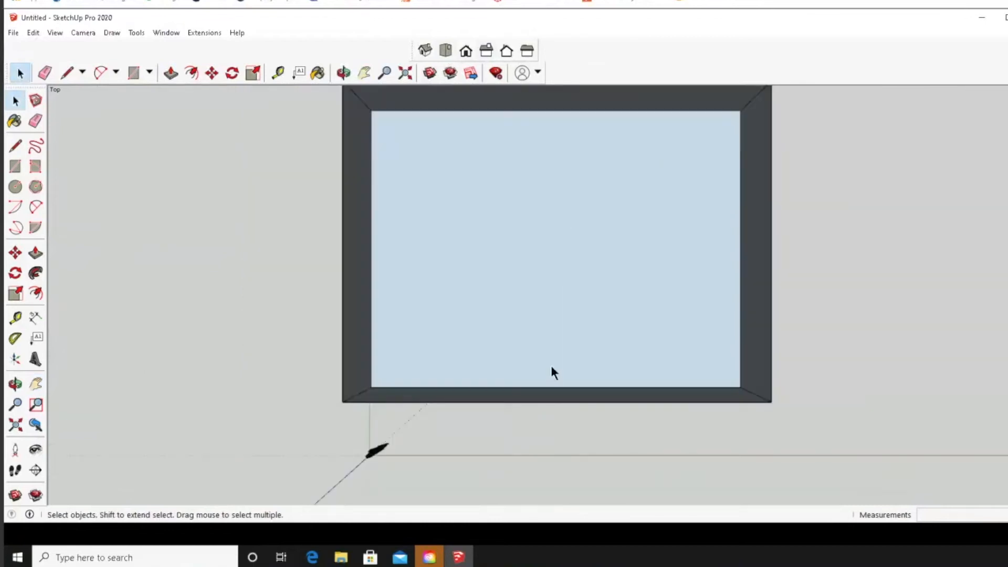
Step: Switch to the Front view and delete the box's front wall face and its leftover upper edge
{"action": "left_click", "coordinate": [466, 51]}
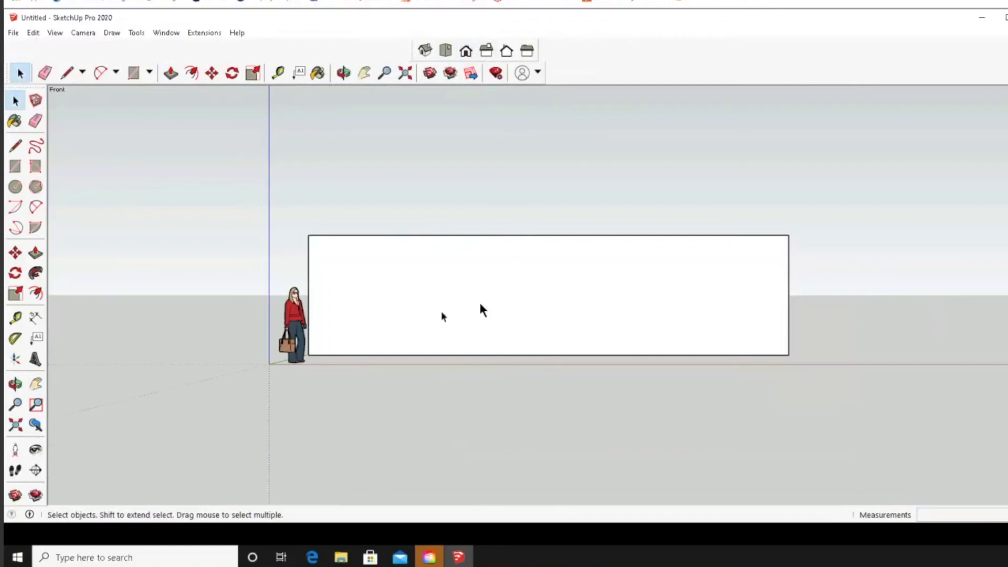
{"action": "scroll", "coordinate": [537, 295], "scroll_direction": "up", "scroll_amount": 3}
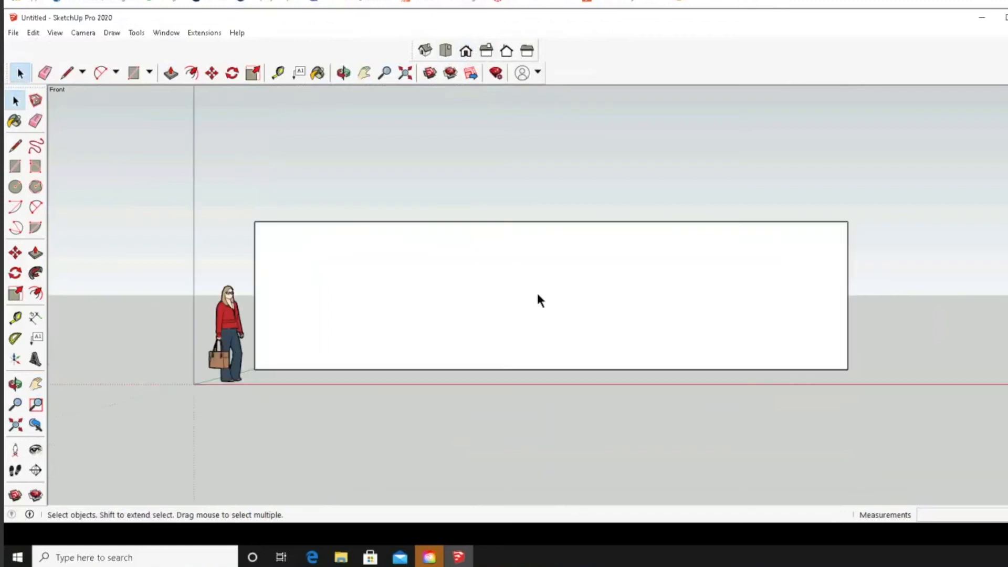
{"action": "left_click", "coordinate": [501, 305]}
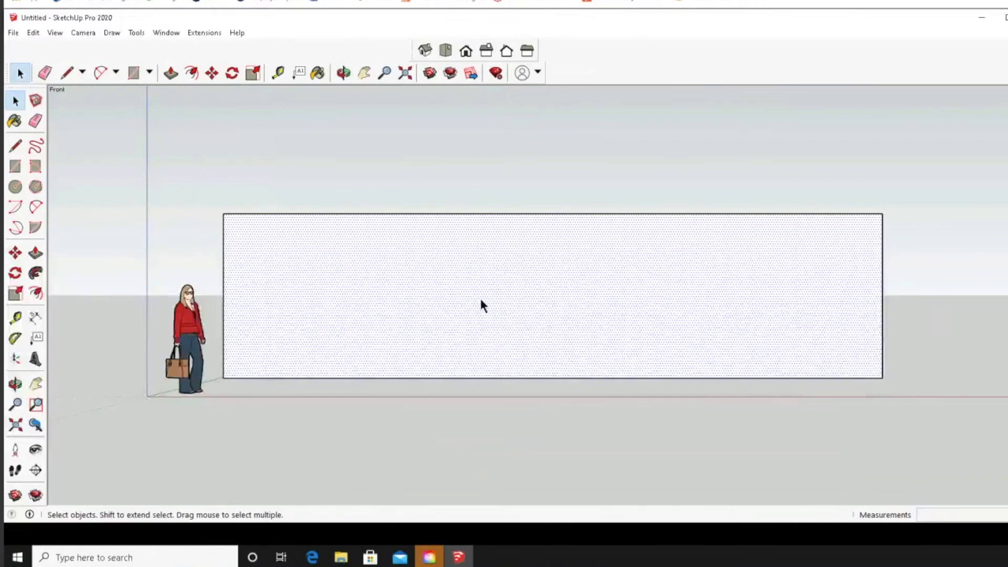
{"action": "key", "text": "Delete"}
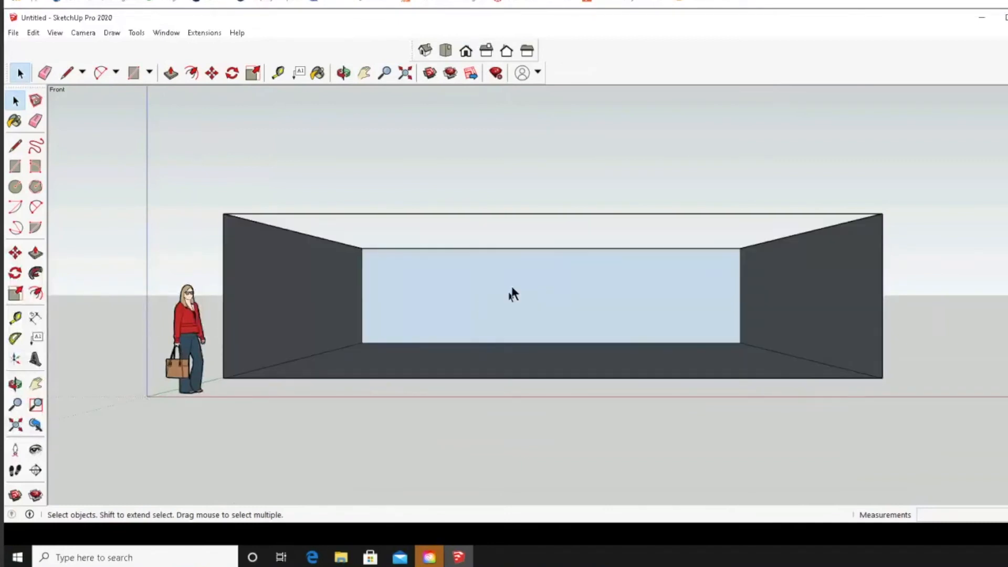
{"action": "left_click", "coordinate": [566, 214]}
{"action": "key", "text": "Delete"}
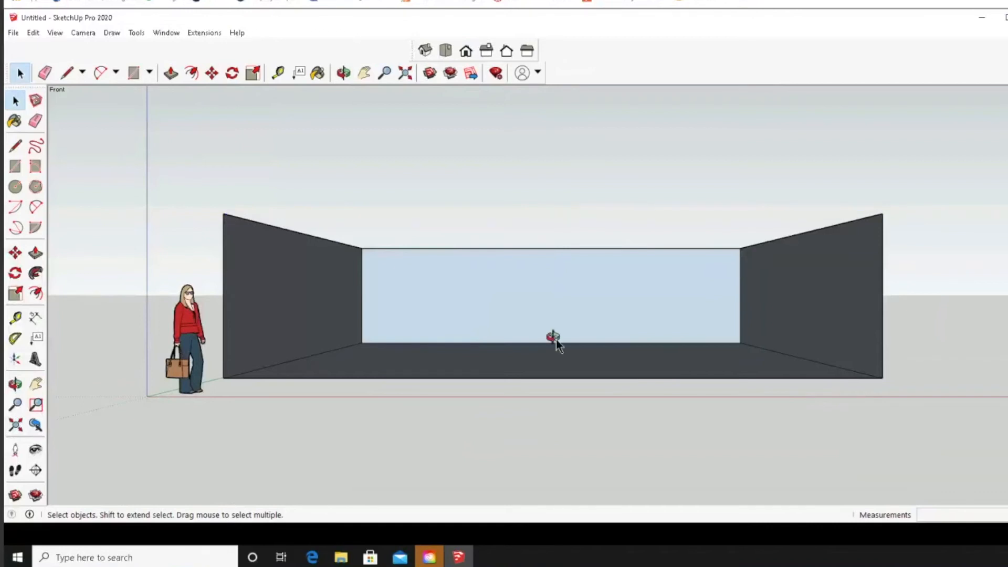
Step: Reverse the faces of the left, back and right walls so their front sides point into the room
{"action": "middle_click_drag", "start_coordinate": [556, 339], "coordinate": [501, 366]}
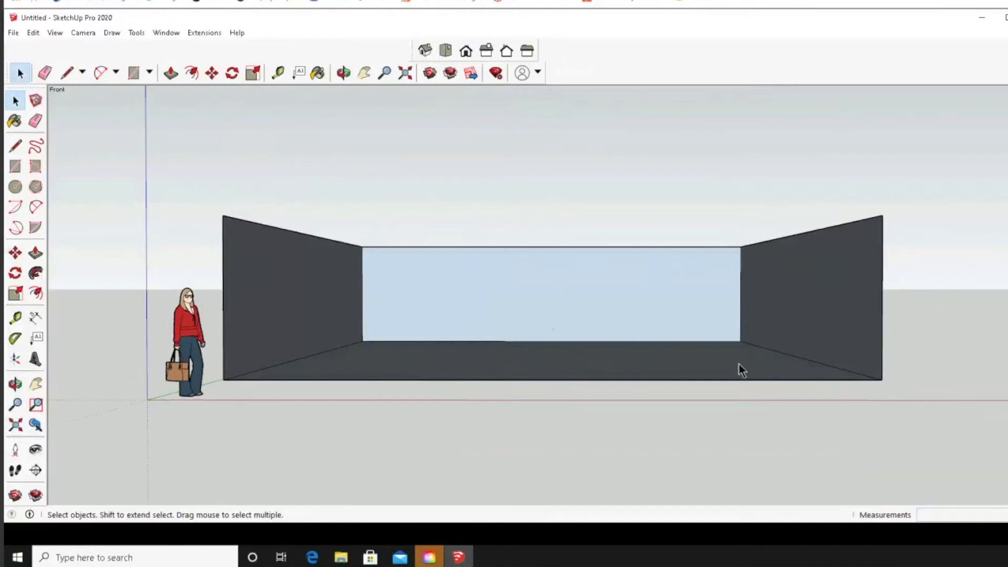
{"action": "scroll", "coordinate": [724, 370], "scroll_direction": "up", "scroll_amount": 2}
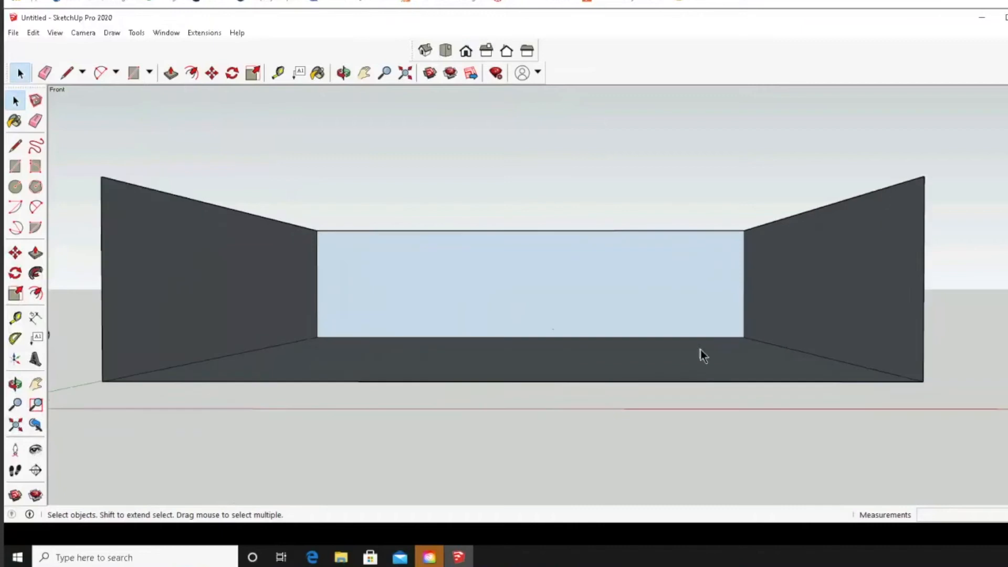
{"action": "key", "text": "o"}
{"action": "key", "text": "space"}
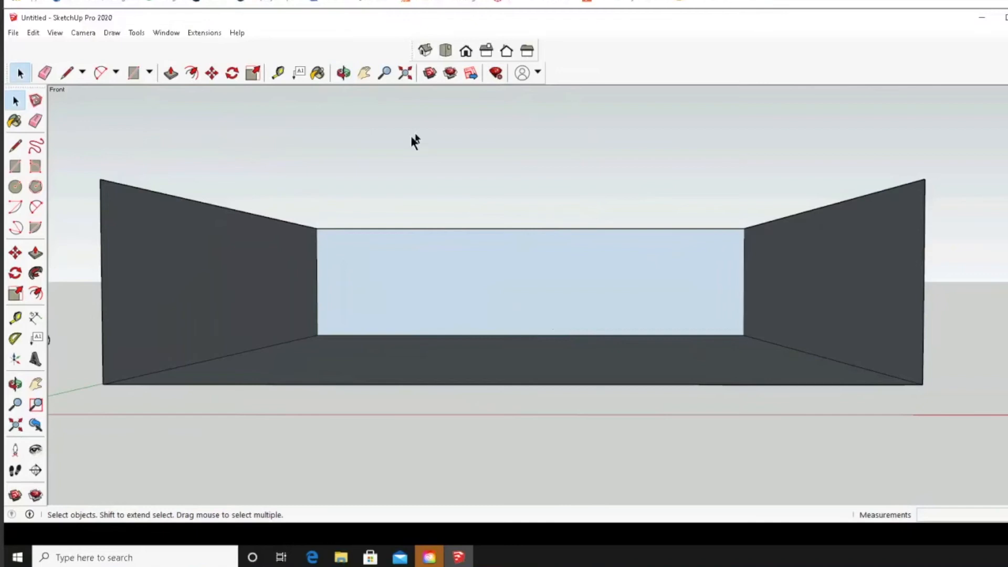
{"action": "right_click", "coordinate": [252, 266]}
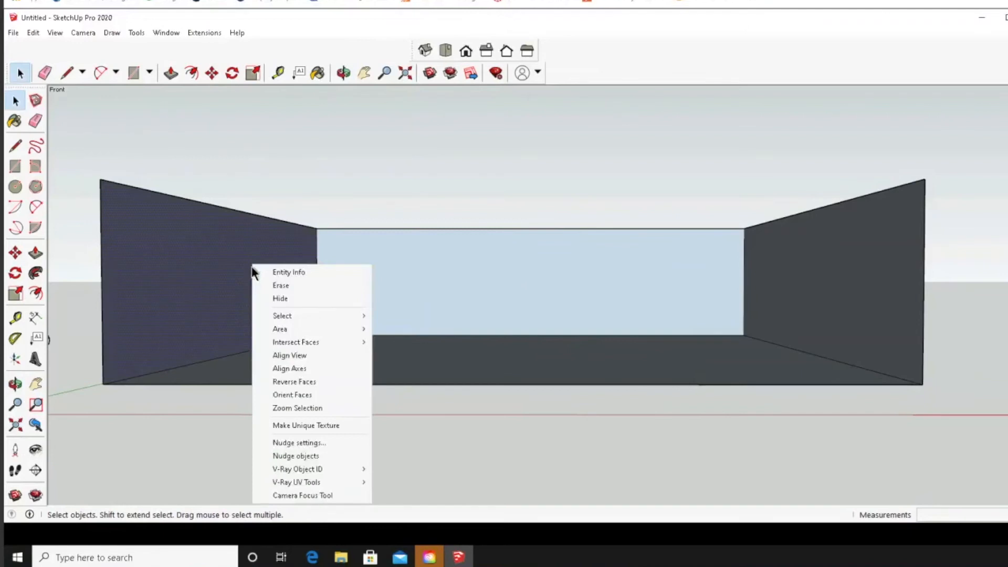
{"action": "left_click", "coordinate": [294, 381]}
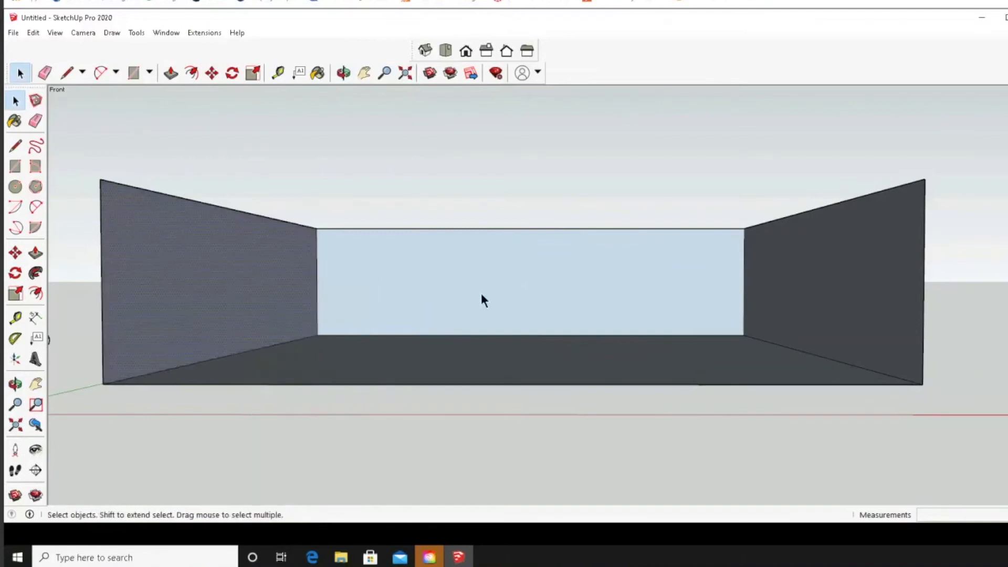
{"action": "right_click", "coordinate": [482, 295]}
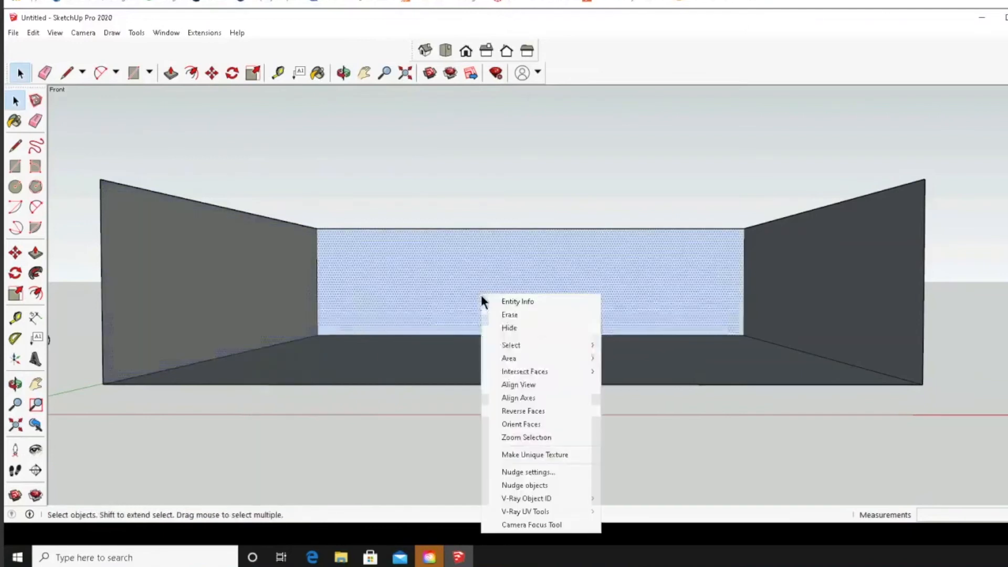
{"action": "left_click", "coordinate": [534, 412]}
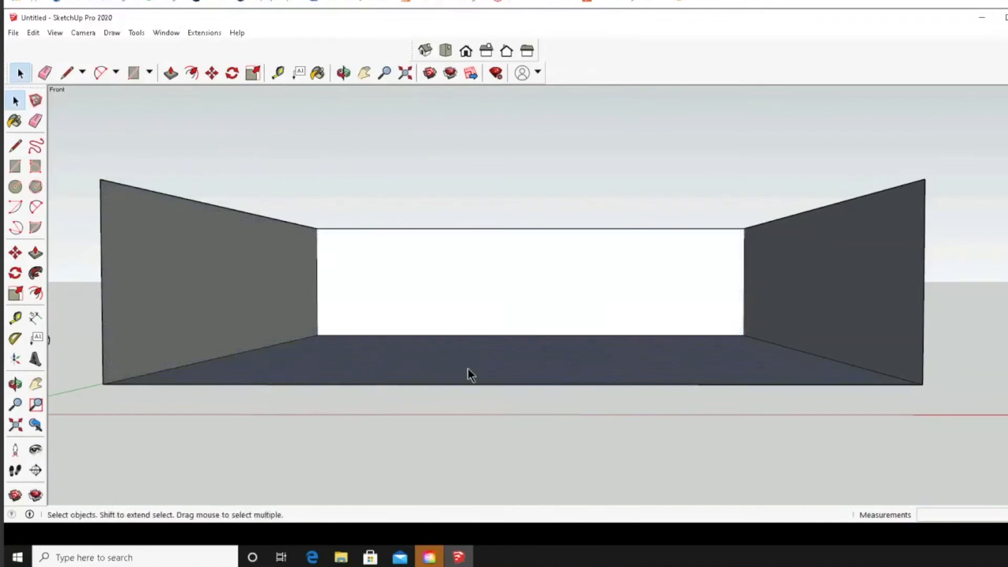
{"action": "left_click", "coordinate": [822, 283]}
{"action": "right_click", "coordinate": [822, 283]}
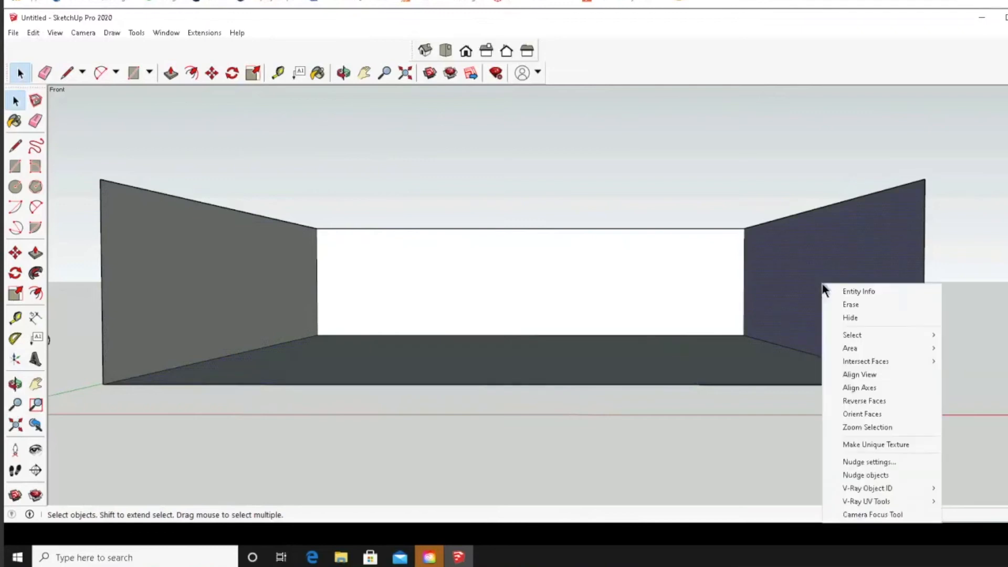
{"action": "left_click", "coordinate": [865, 400]}
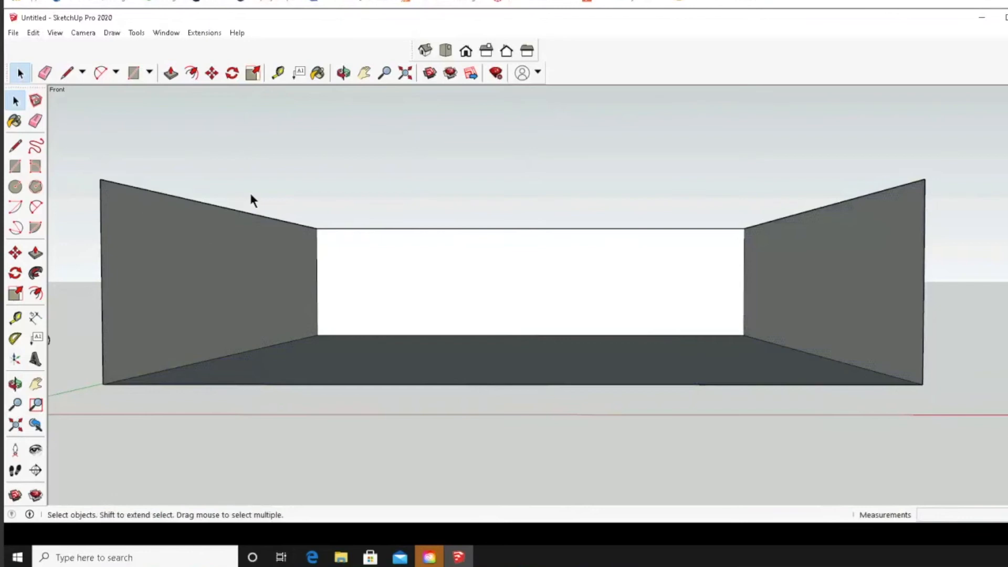
Step: Orbit to look down into the open room and reverse the floor face
{"action": "left_click", "coordinate": [343, 73]}
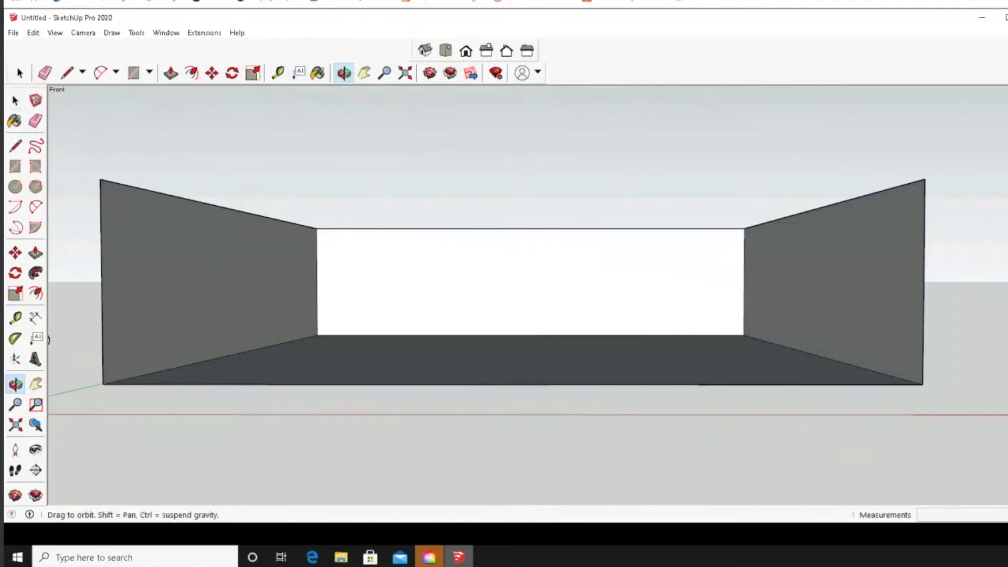
{"action": "left_click_drag", "start_coordinate": [490, 184], "coordinate": [315, 185]}
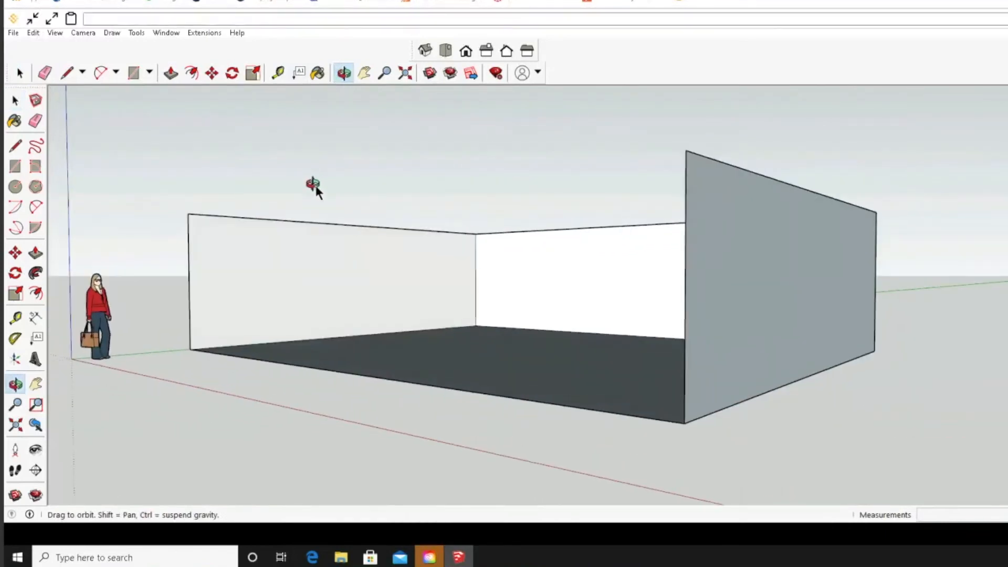
{"action": "left_click_drag", "start_coordinate": [316, 187], "coordinate": [612, 407]}
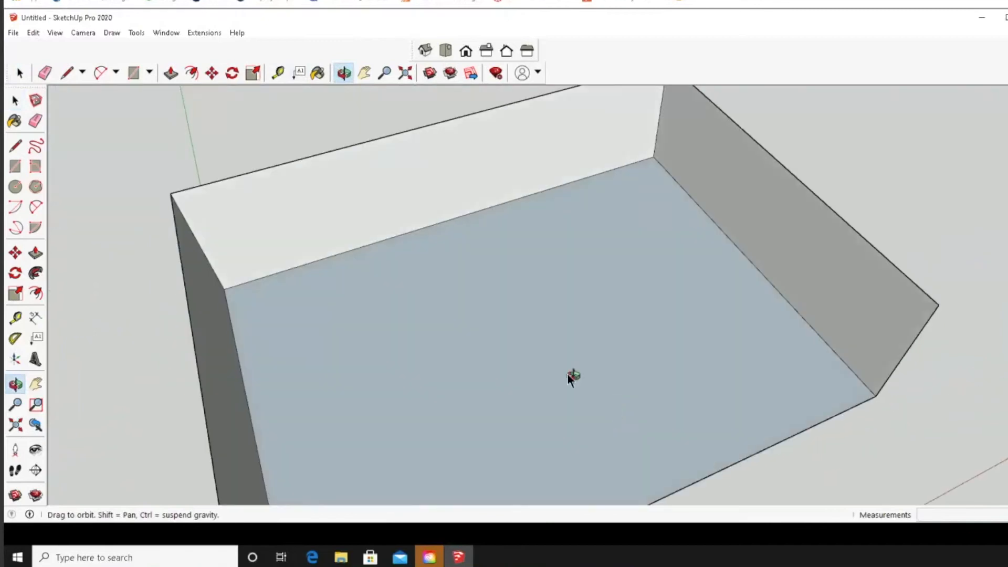
{"action": "left_click", "coordinate": [20, 73]}
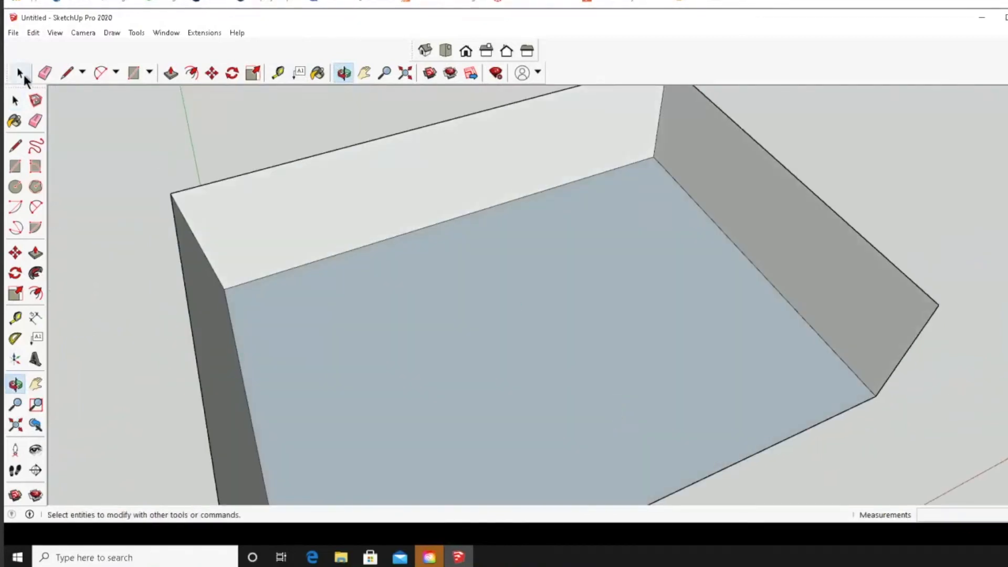
{"action": "right_click", "coordinate": [656, 336]}
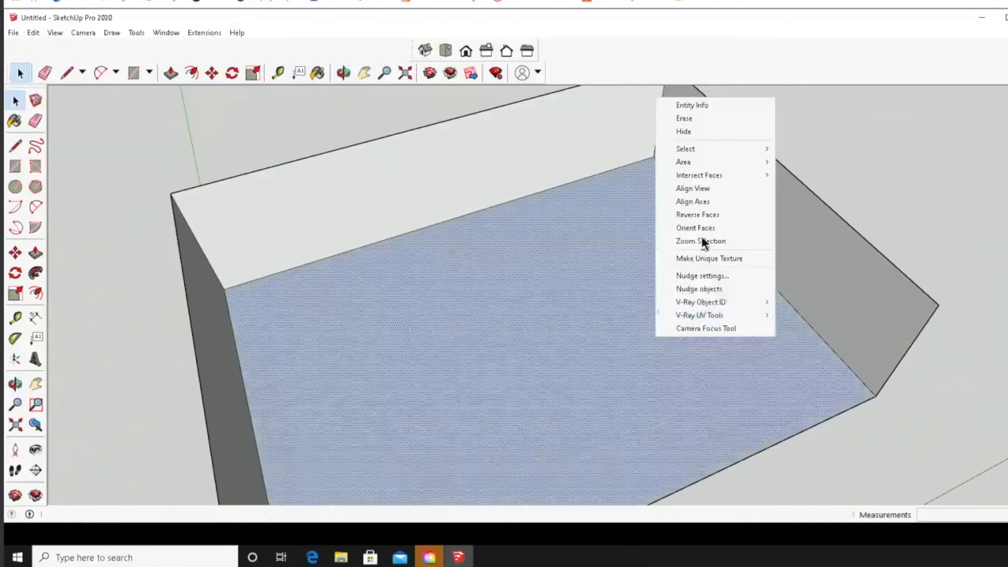
{"action": "left_click", "coordinate": [702, 214]}
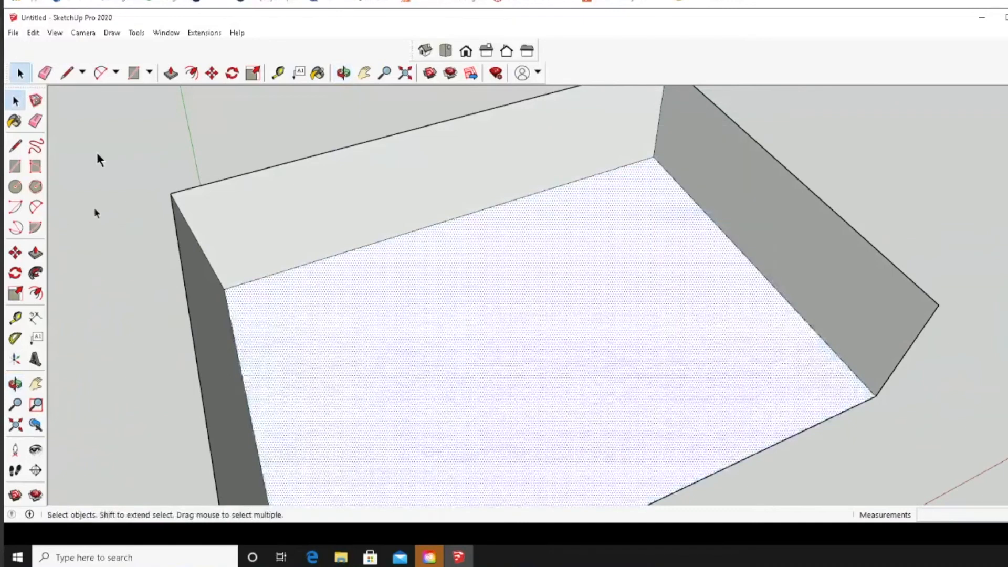
Step: Orbit back to a low view facing the open front of the room
{"action": "left_click", "coordinate": [343, 74]}
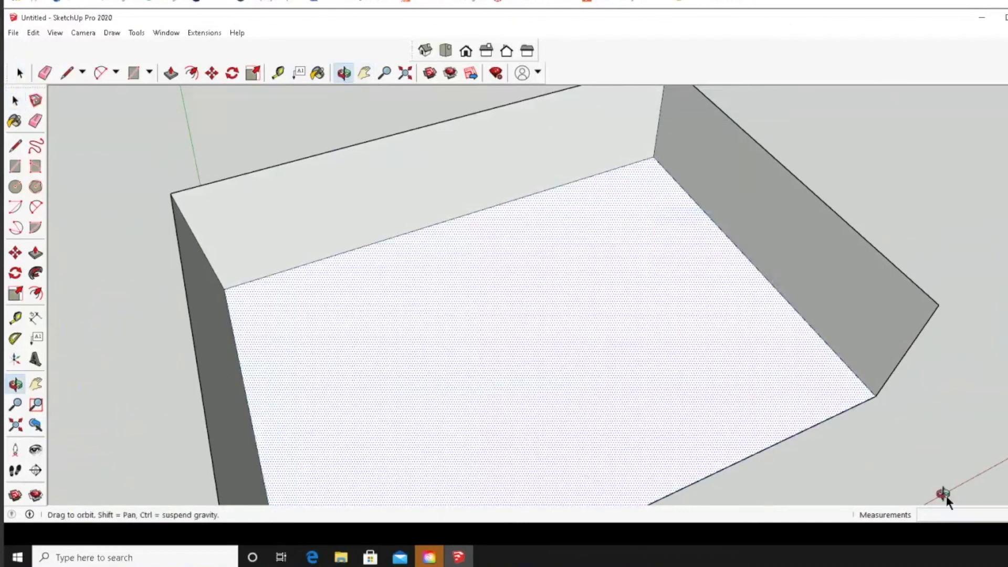
{"action": "left_click_drag", "start_coordinate": [887, 483], "coordinate": [862, 373]}
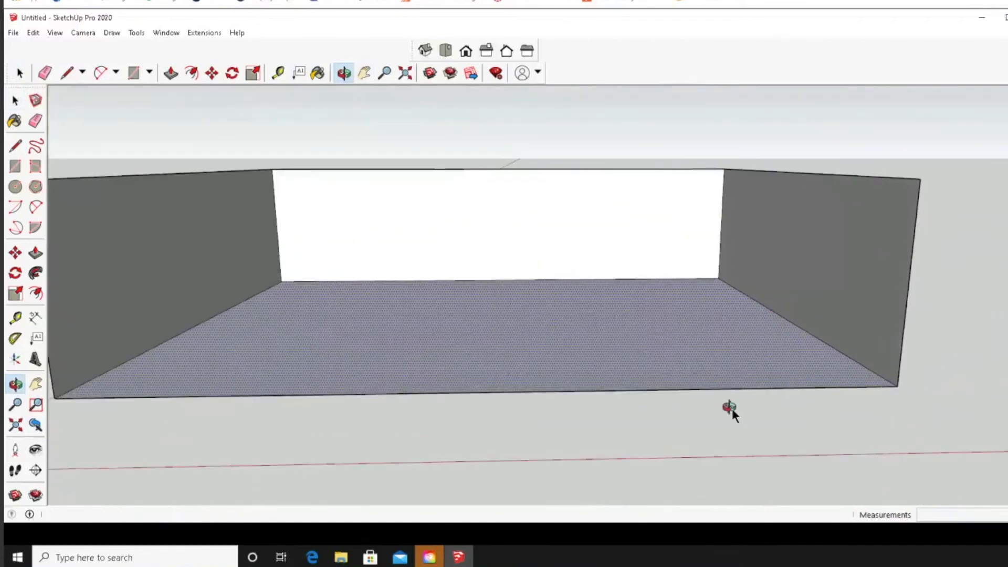
{"action": "left_click_drag", "start_coordinate": [732, 409], "coordinate": [580, 393]}
{"action": "left_click_drag", "start_coordinate": [508, 414], "coordinate": [545, 149]}
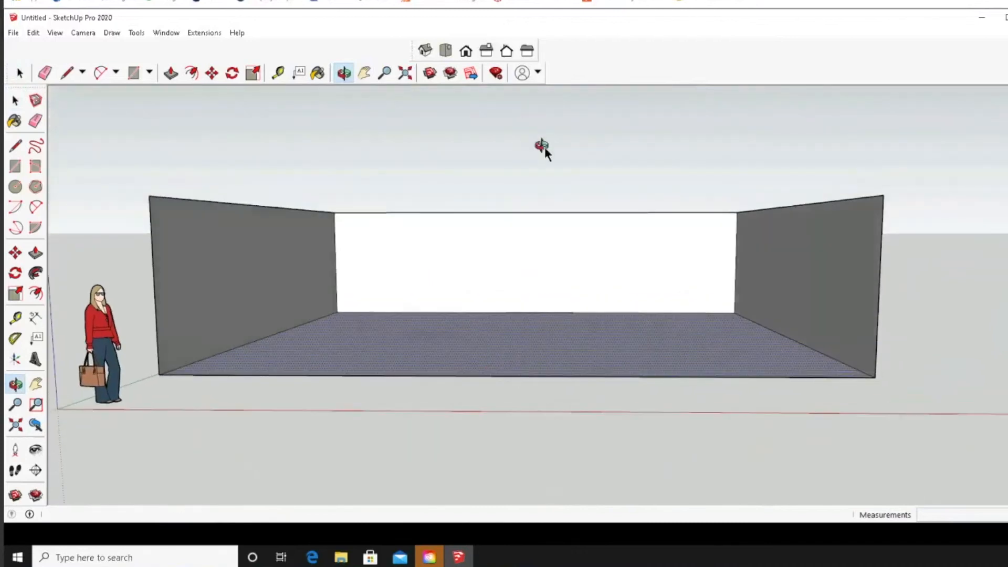
Step: In Top view, place a 6' Tape Measure guide along the left wall's floor edge, starting at the back-left corner
{"action": "left_click", "coordinate": [15, 100]}
{"action": "scroll", "coordinate": [386, 200], "scroll_direction": "up", "scroll_amount": 1}
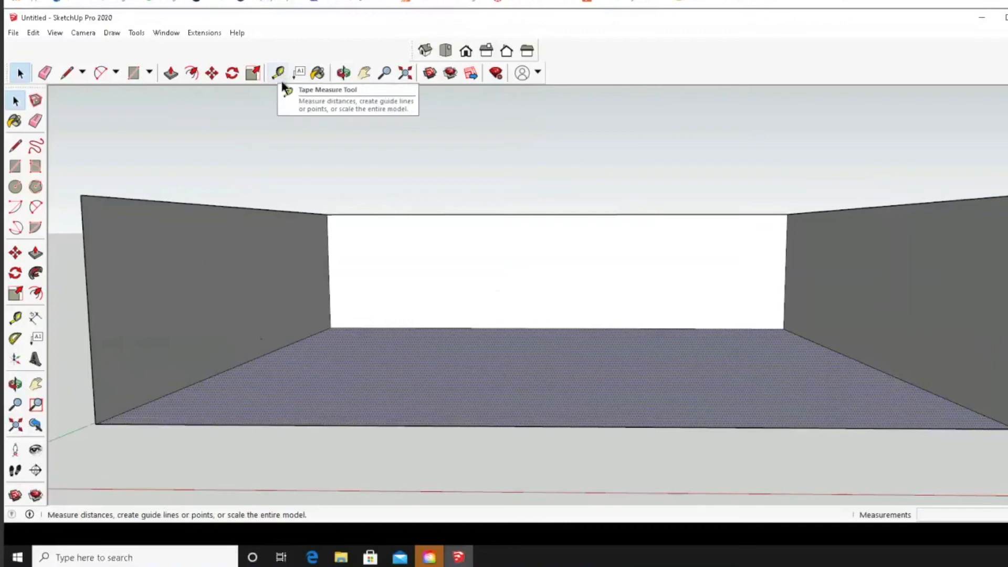
{"action": "left_click", "coordinate": [363, 186]}
{"action": "middle_click_drag", "start_coordinate": [401, 166], "coordinate": [401, 232]}
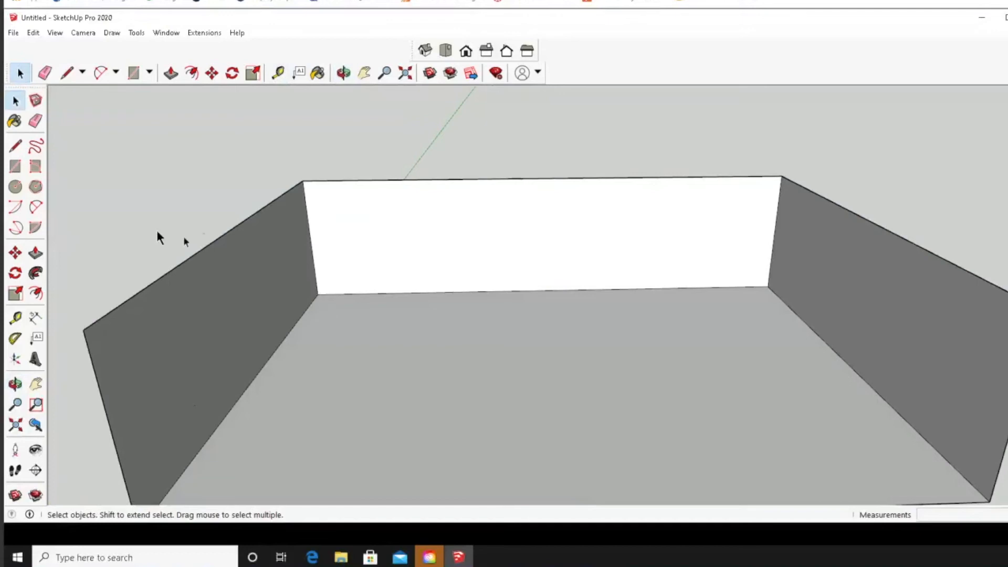
{"action": "left_click", "coordinate": [278, 73]}
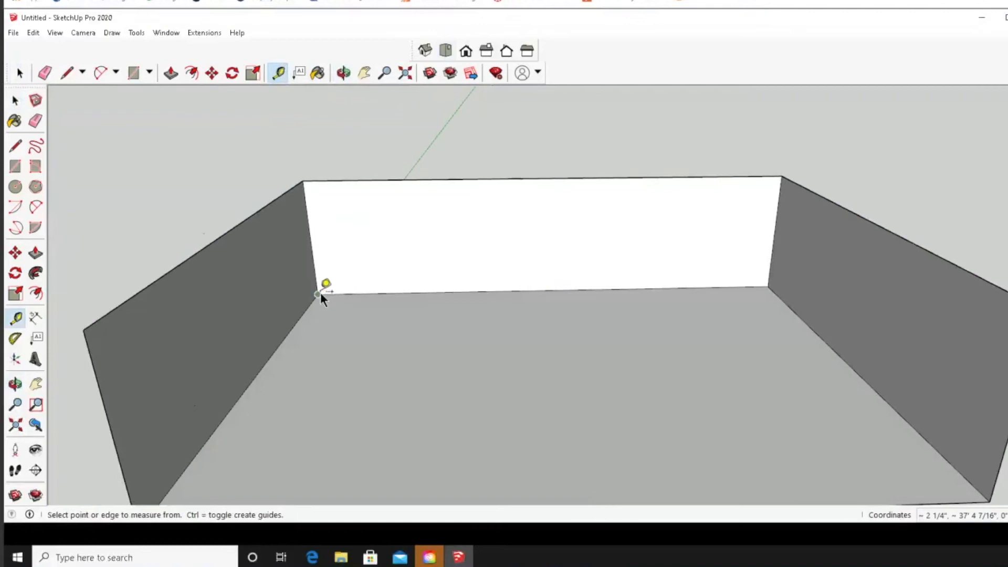
{"action": "left_click", "coordinate": [445, 50]}
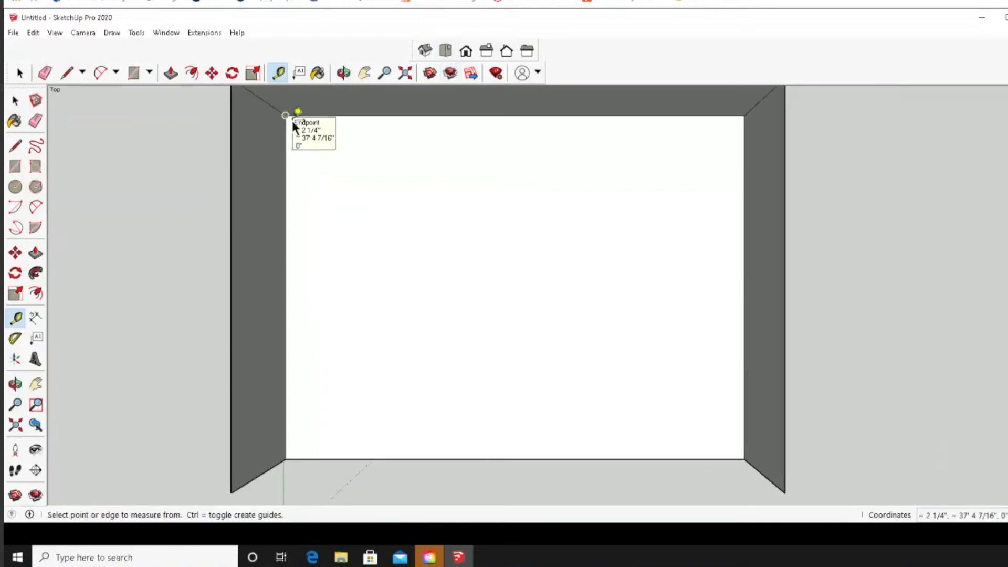
{"action": "left_click", "coordinate": [291, 118]}
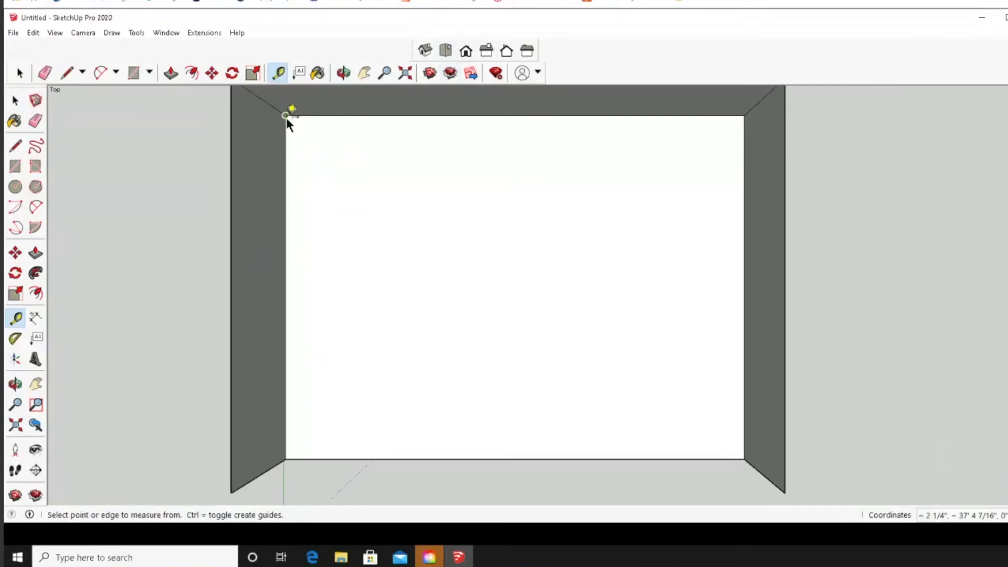
{"action": "left_click", "coordinate": [286, 116]}
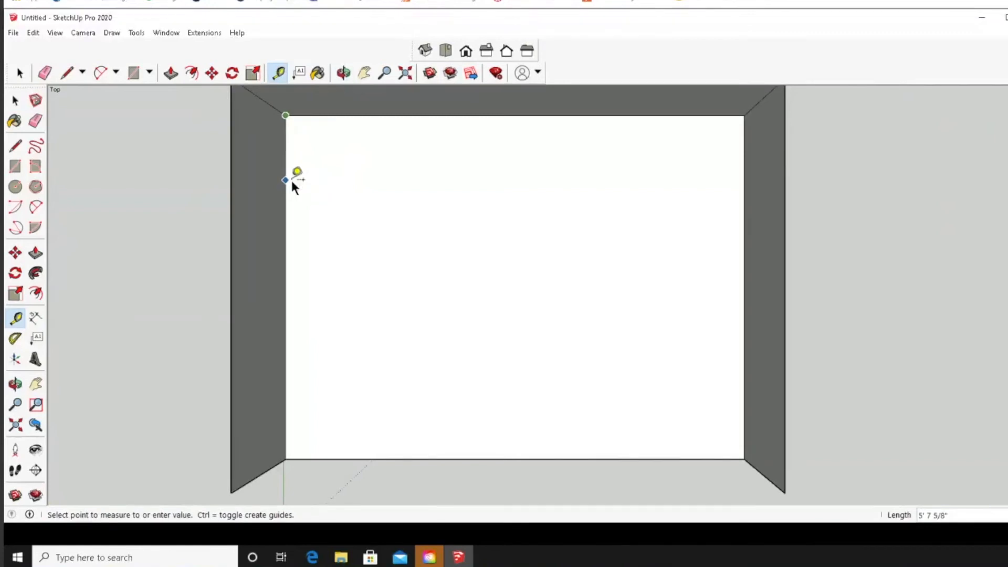
{"action": "type", "text": "6"}
{"action": "key", "text": "Return"}
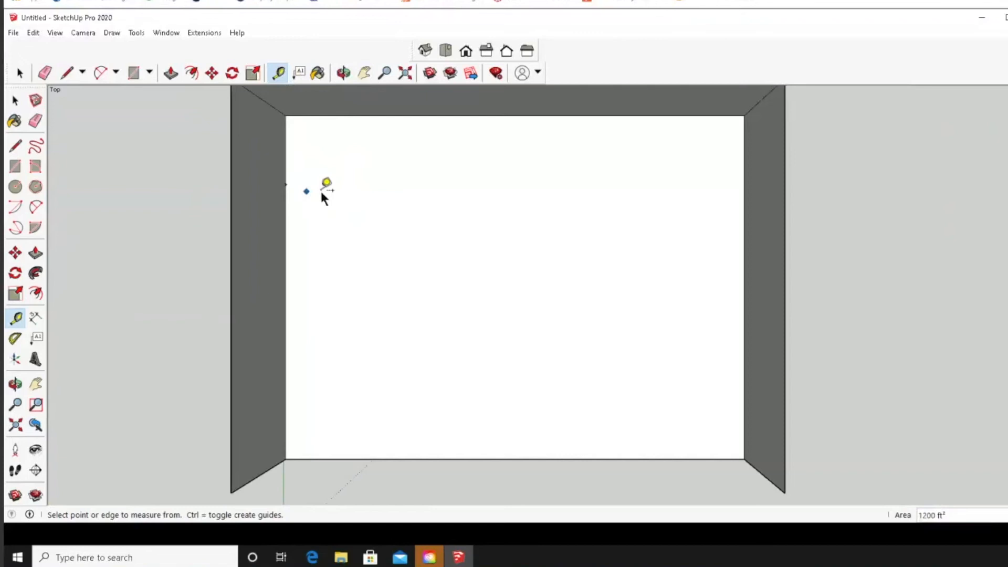
Step: Add a 2' guide perpendicular to the left wall, running into the room from the end of the 6' guide
{"action": "left_click", "coordinate": [286, 184]}
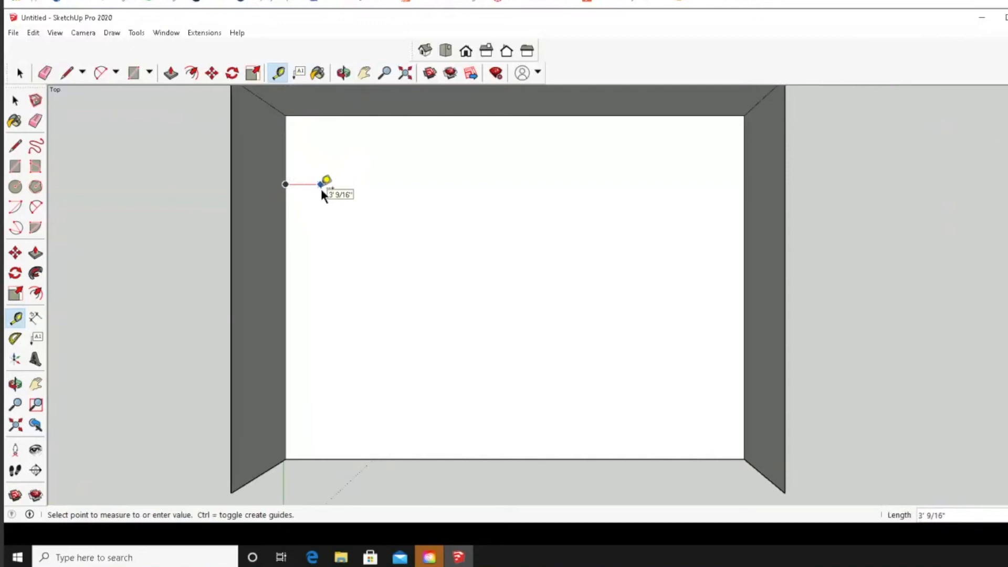
{"action": "type", "text": "2'"}
{"action": "key", "text": "Return"}
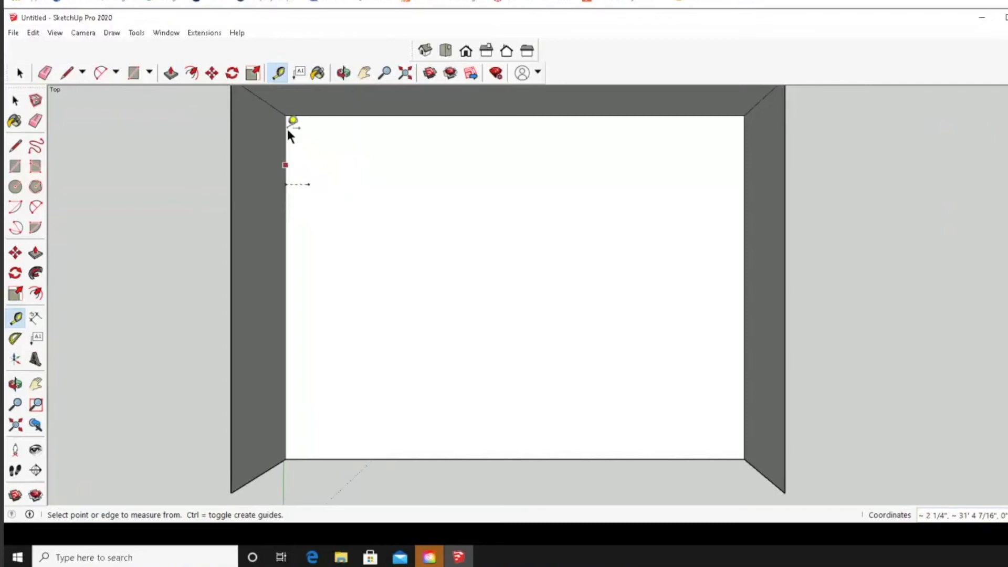
Step: Complete the guide outline with an 8' guide parallel to the left wall and a 2' guide back to that wall
{"action": "left_click", "coordinate": [309, 187]}
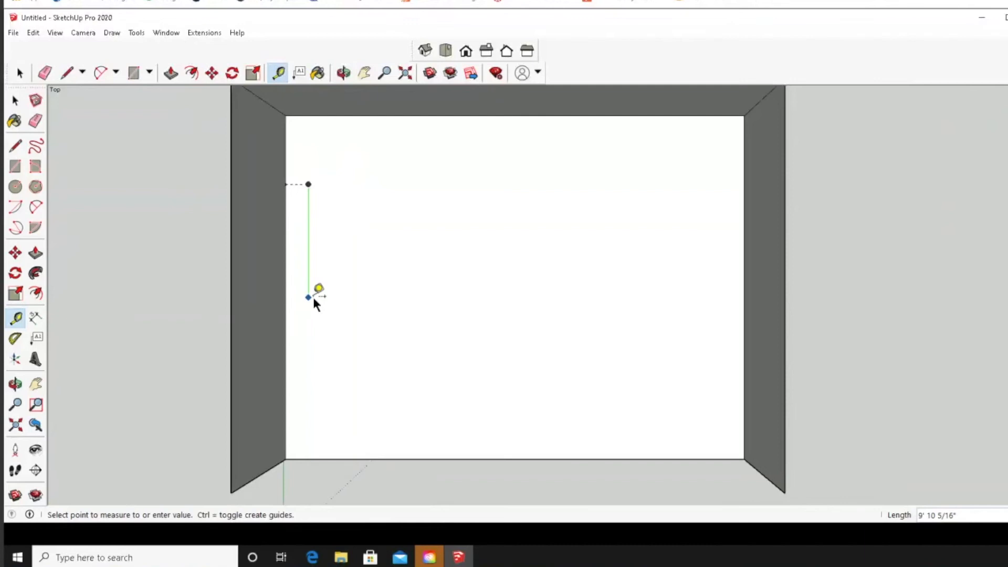
{"action": "type", "text": "8"}
{"action": "key", "text": "Return"}
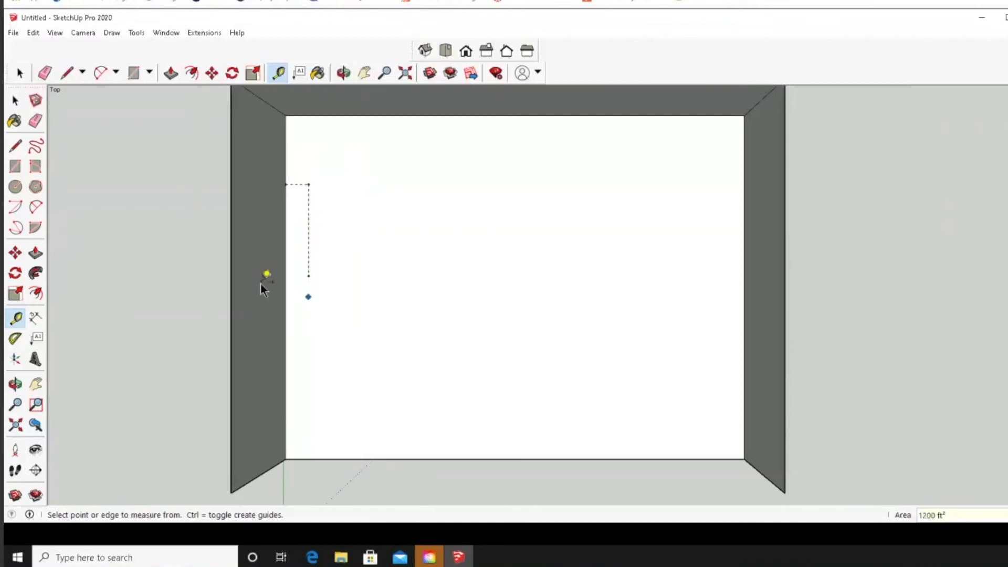
{"action": "left_click", "coordinate": [310, 279]}
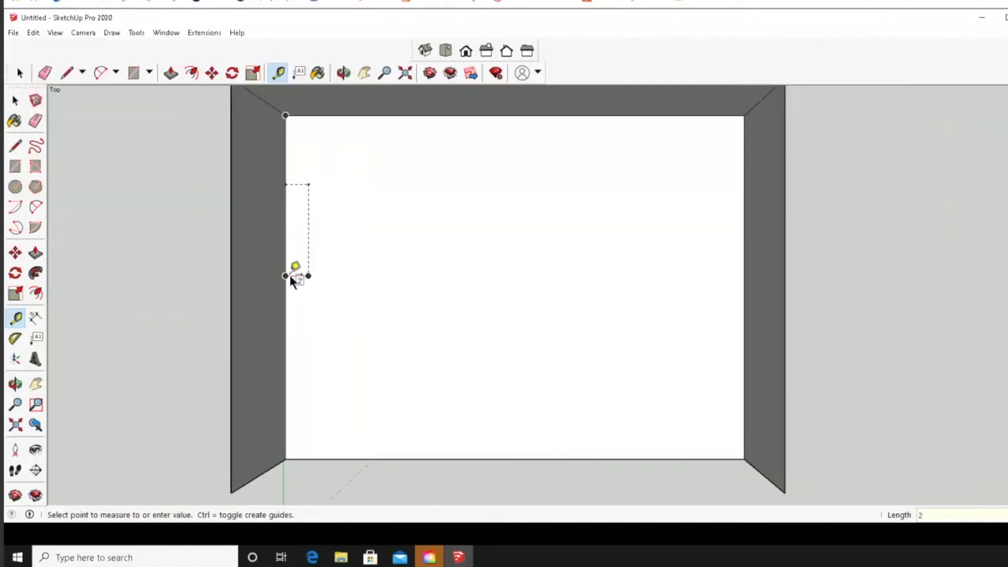
{"action": "left_click", "coordinate": [290, 275]}
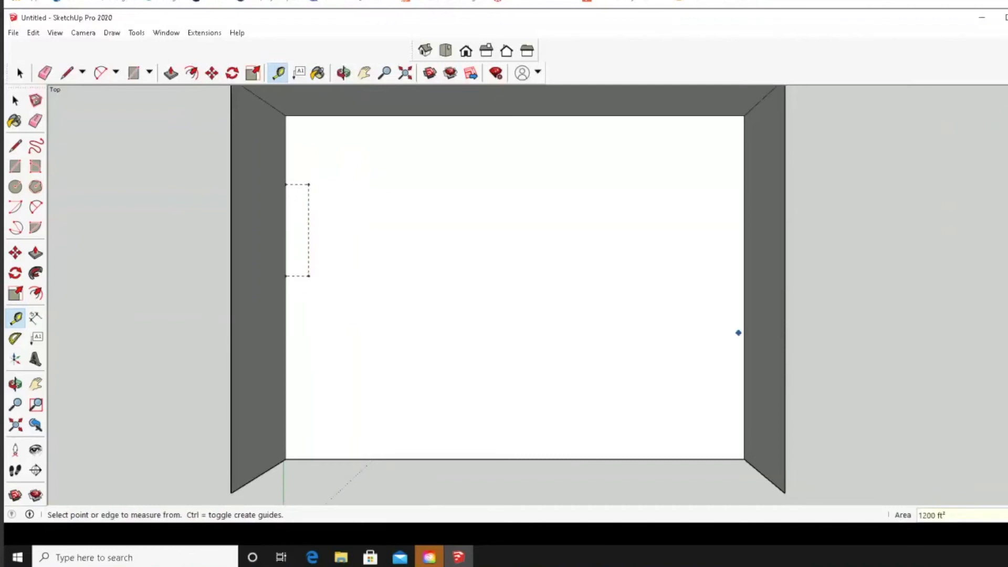
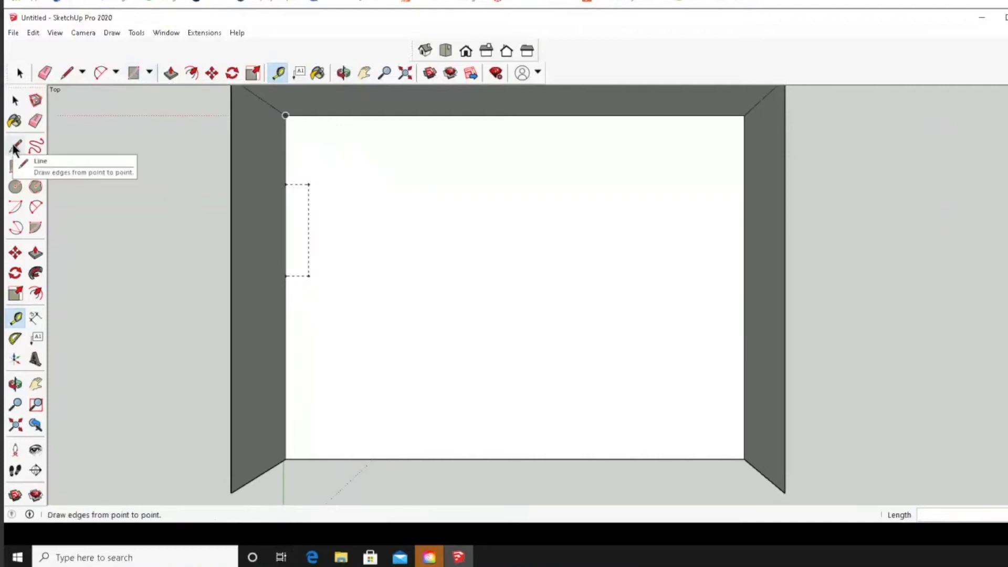
Step: Draw an 8' by 2' rectangle over the guide outline and push/pull it up 10'
{"action": "left_click", "coordinate": [132, 74]}
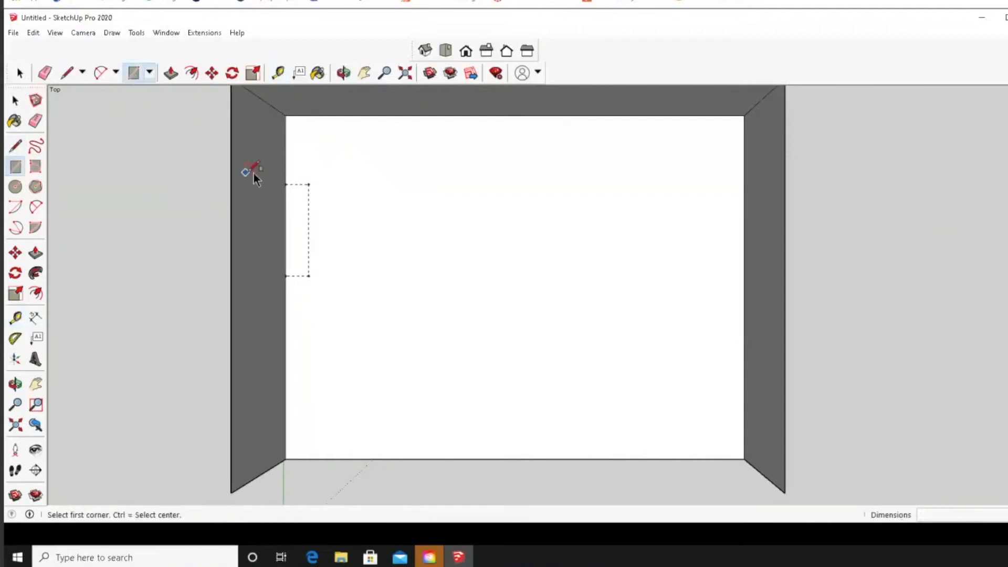
{"action": "left_click", "coordinate": [285, 185]}
{"action": "left_click", "coordinate": [309, 276]}
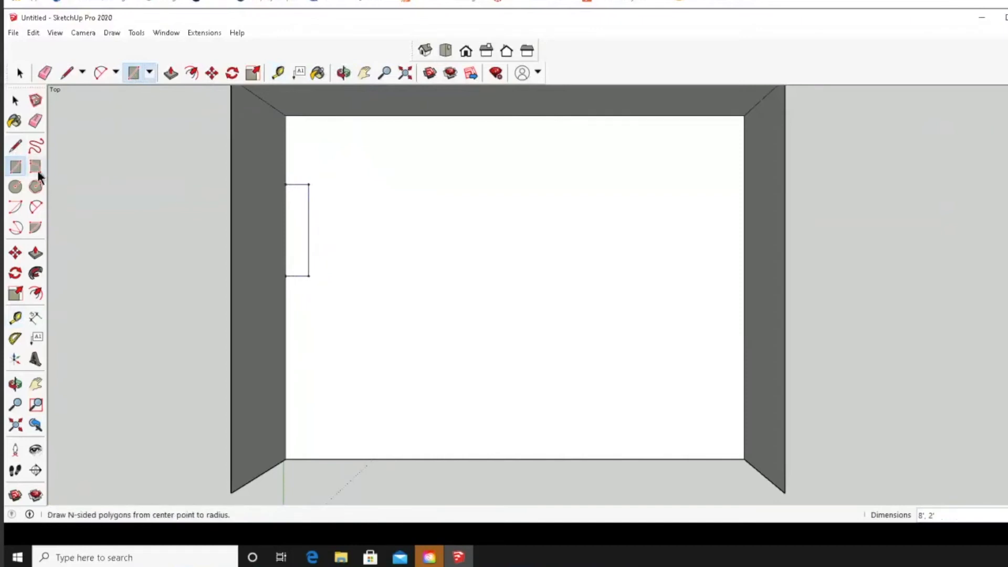
{"action": "left_click", "coordinate": [35, 253]}
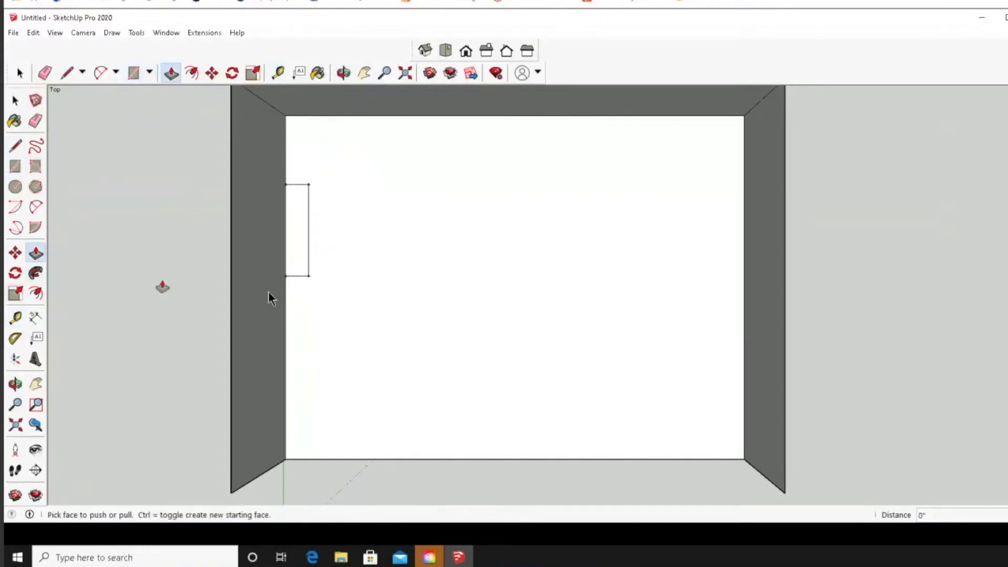
{"action": "left_click_drag", "start_coordinate": [292, 238], "coordinate": [253, 244]}
{"action": "type", "text": "10"}
{"action": "key", "text": "Return"}
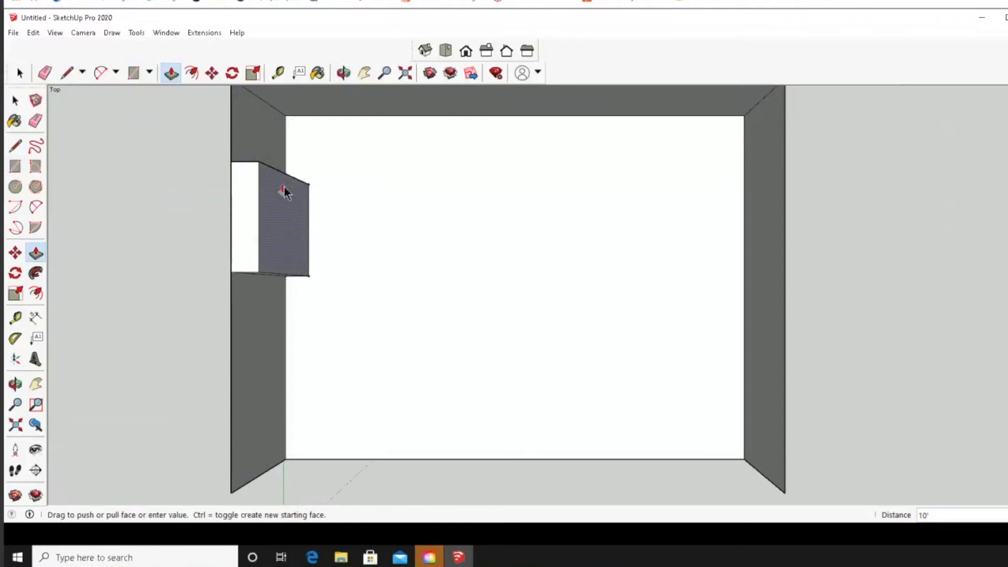
Step: Undo the push/pull and the rectangle drawn over the guides
{"action": "left_click", "coordinate": [35, 34]}
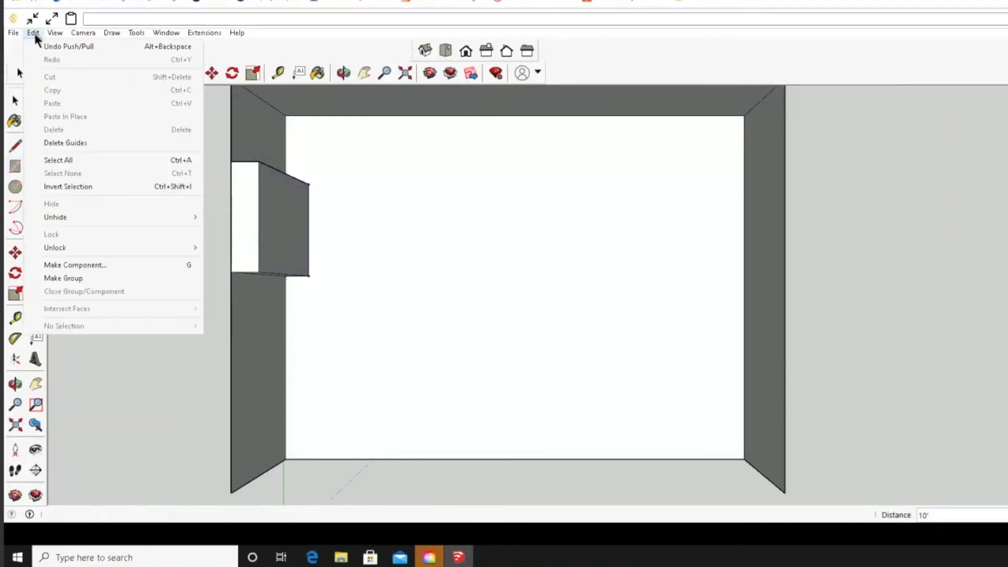
{"action": "left_click", "coordinate": [50, 43]}
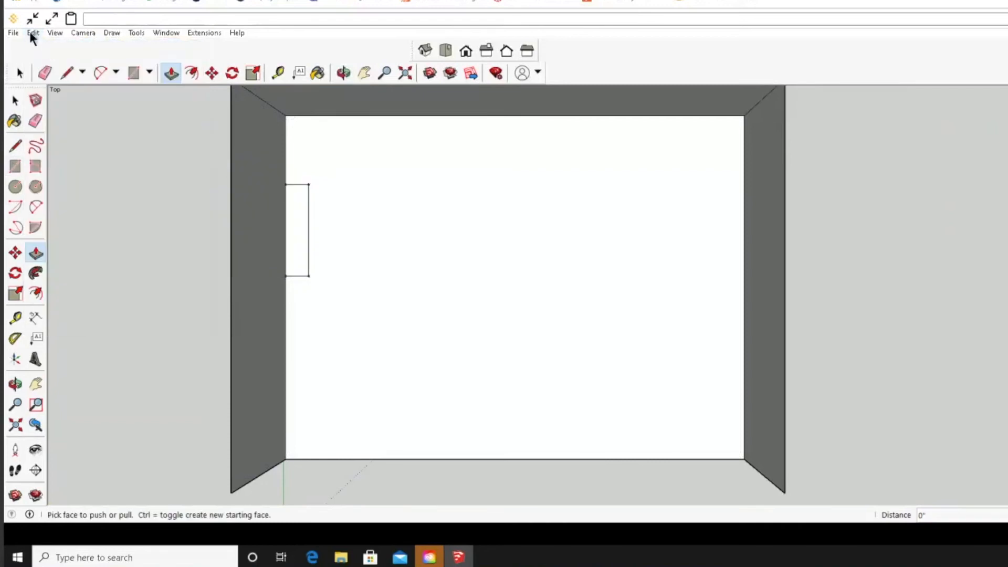
{"action": "left_click", "coordinate": [32, 36]}
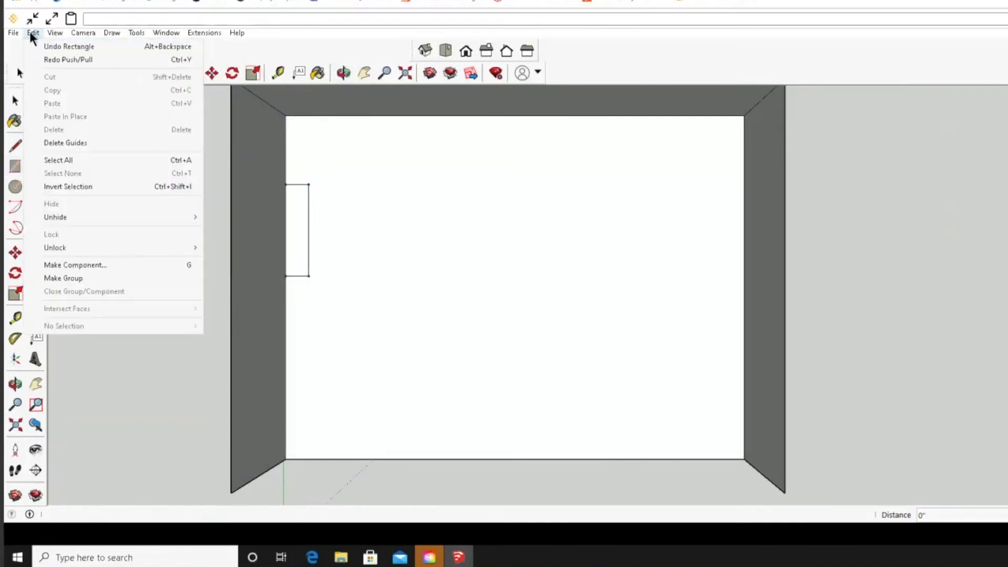
{"action": "left_click", "coordinate": [56, 51]}
Step: Trace the 2' by 8' guide outline with the Line tool to form a closed face against the left wall
{"action": "left_click", "coordinate": [15, 147]}
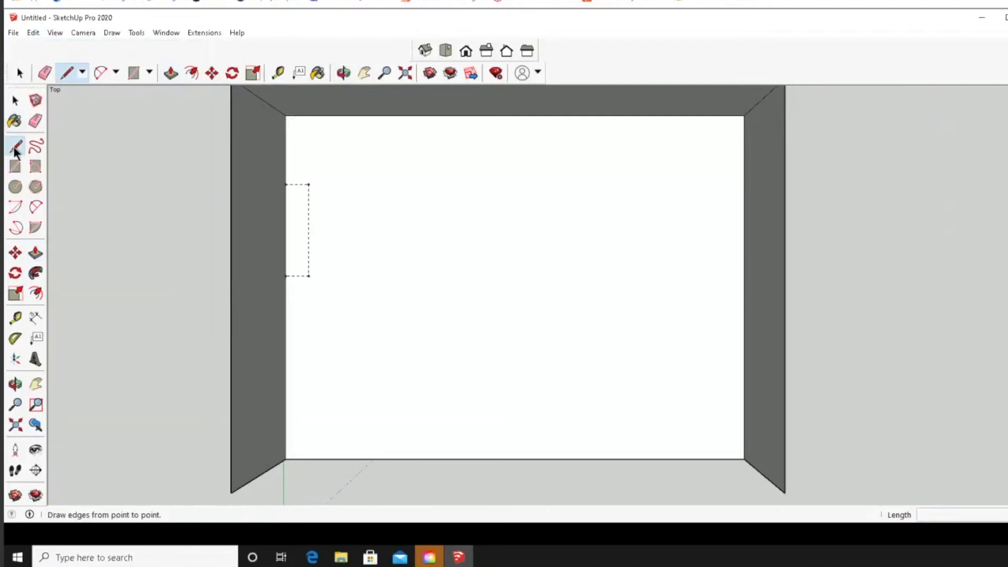
{"action": "left_click", "coordinate": [287, 184]}
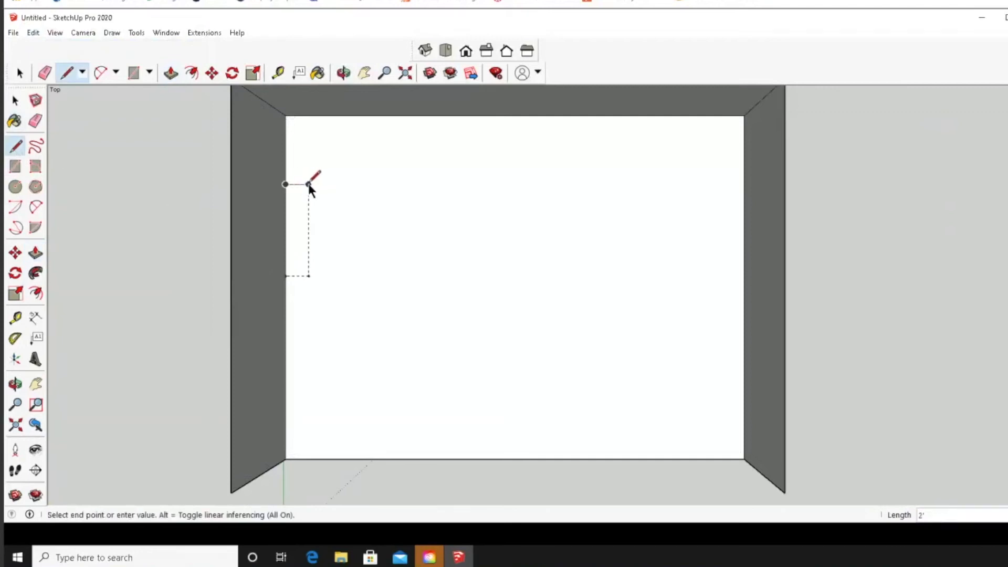
{"action": "left_click", "coordinate": [308, 185]}
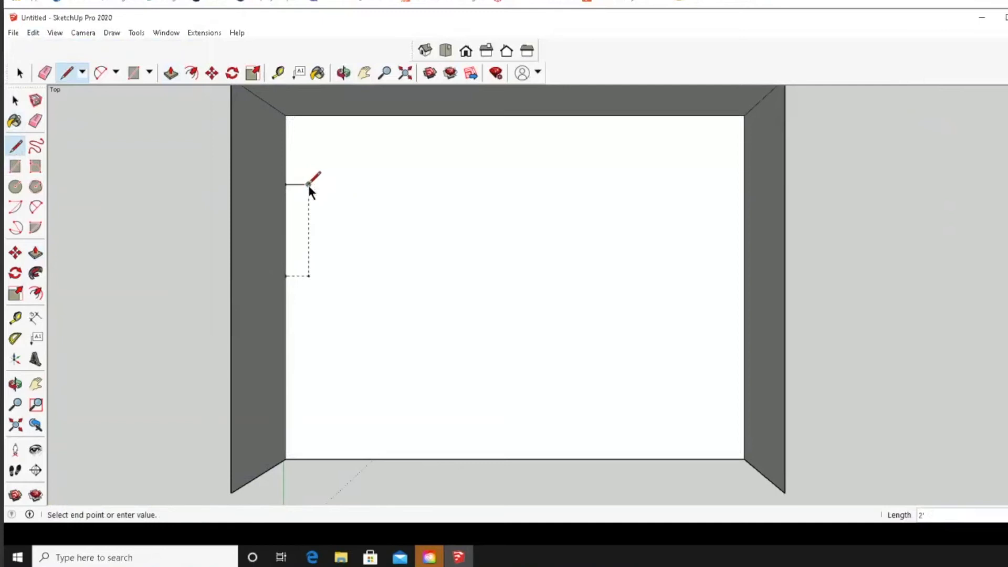
{"action": "left_click", "coordinate": [310, 276]}
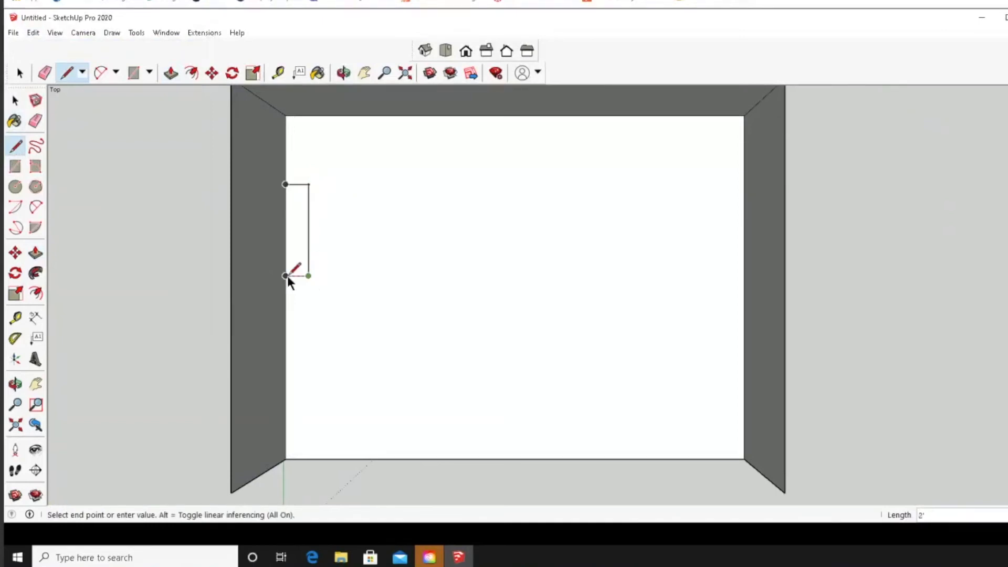
{"action": "left_click", "coordinate": [285, 276]}
{"action": "left_click", "coordinate": [285, 185]}
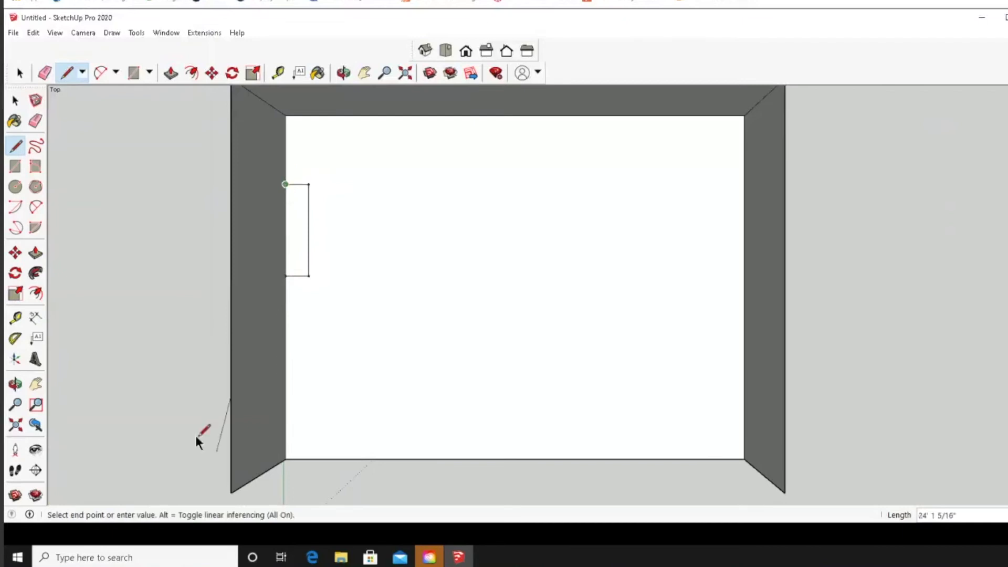
{"action": "key", "text": "Escape"}
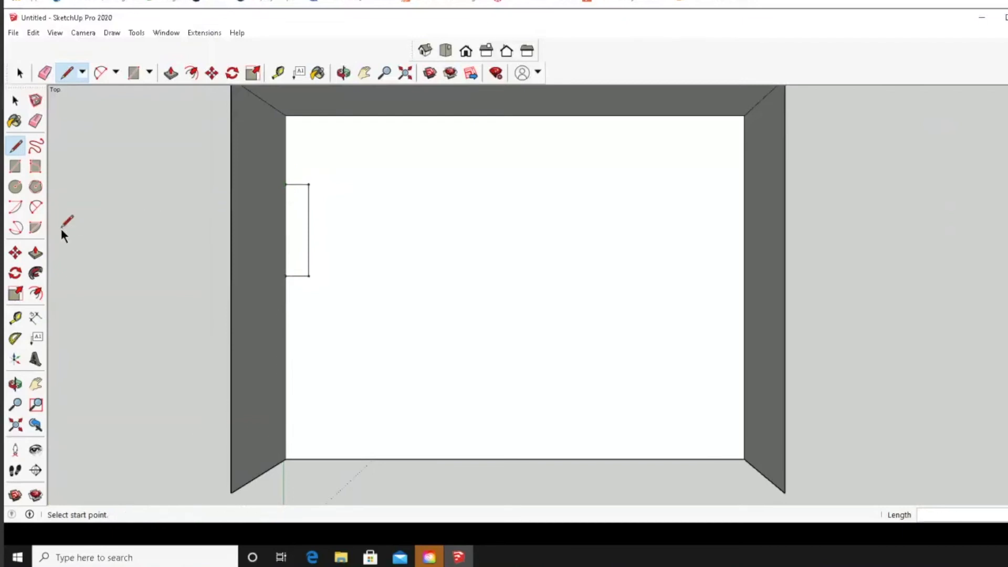
Step: Push/pull the traced rectangle beside the left wall up 10'
{"action": "left_click", "coordinate": [35, 253]}
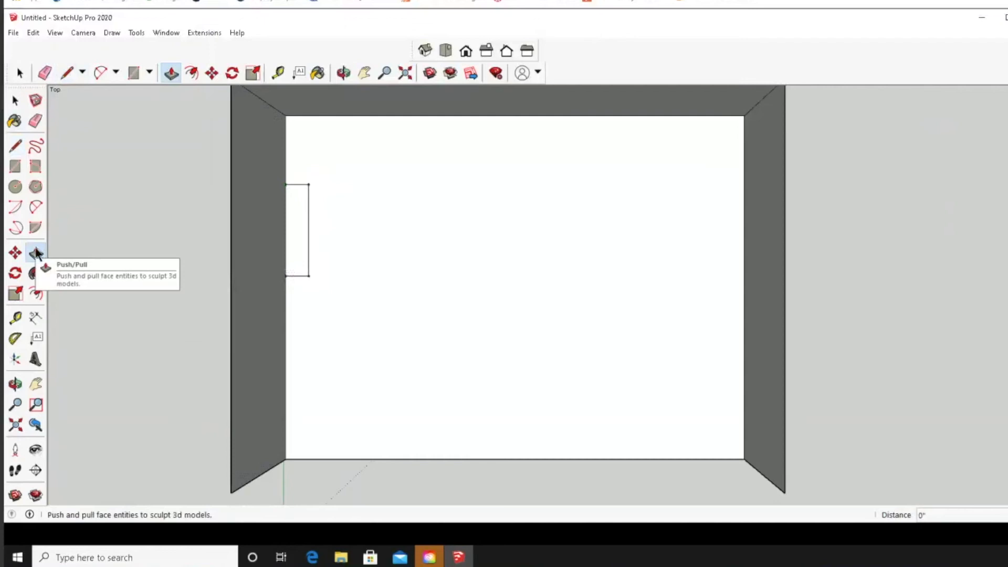
{"action": "left_click", "coordinate": [297, 212]}
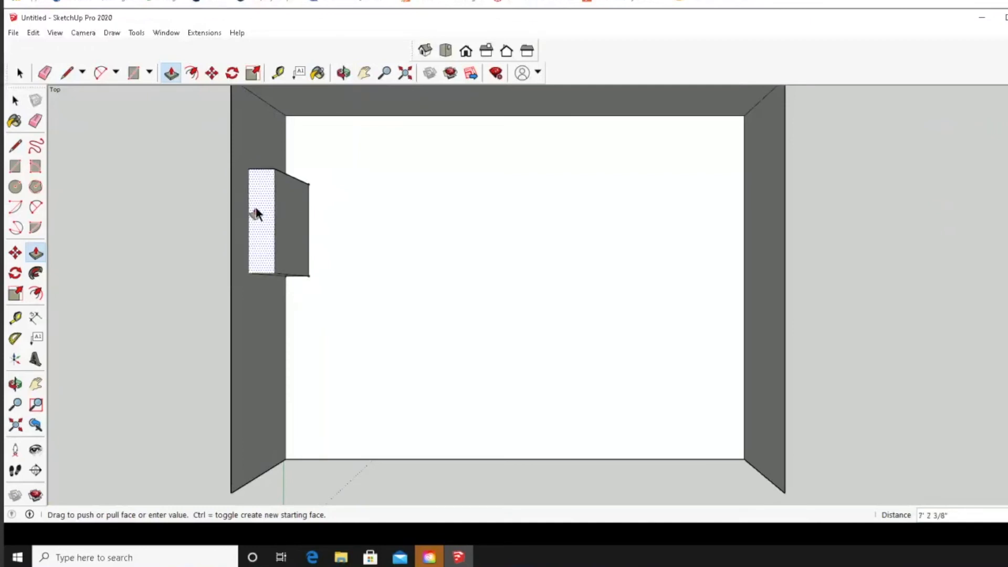
{"action": "type", "text": "10"}
{"action": "left_click", "coordinate": [257, 208]}
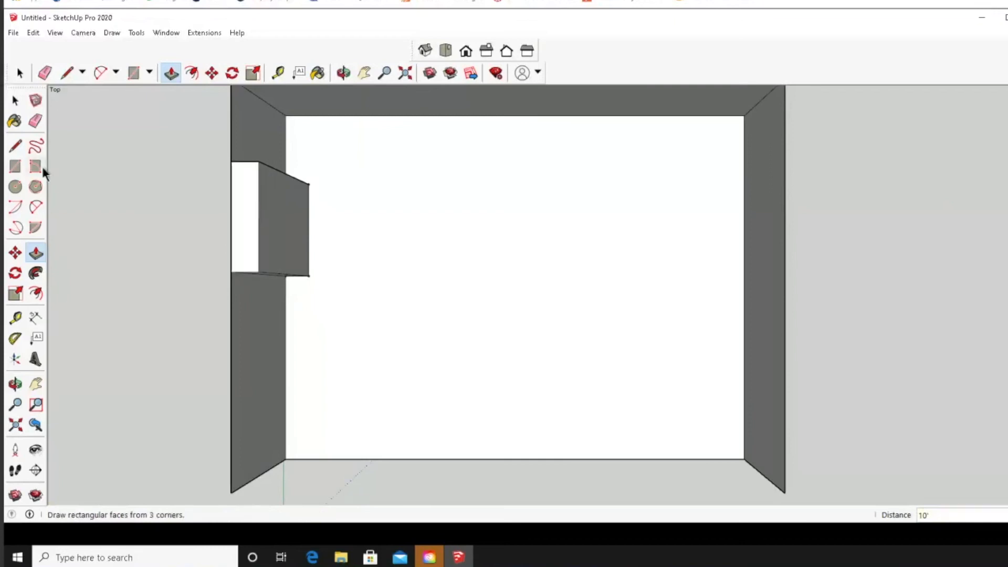
Step: Switch to the Front view and look closer at the room with the block on the left wall
{"action": "mouse_move", "coordinate": [508, 10]}
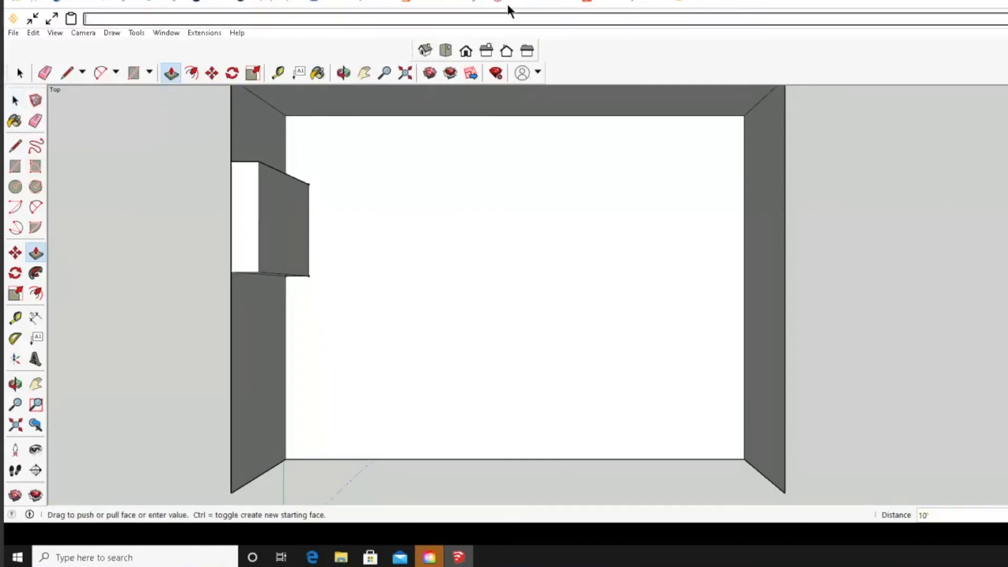
{"action": "left_click", "coordinate": [466, 53]}
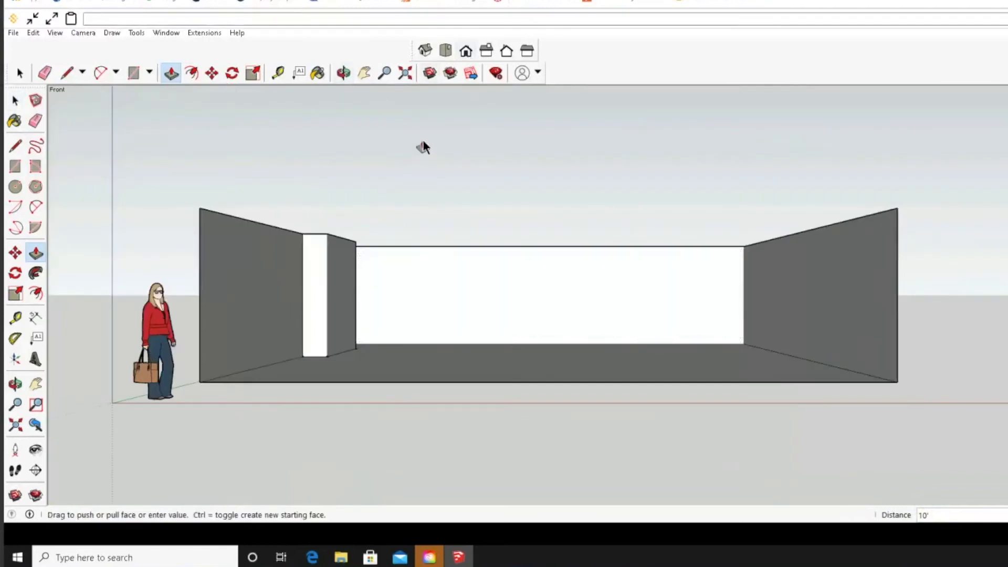
{"action": "scroll", "coordinate": [423, 140], "scroll_direction": "up", "scroll_amount": 3}
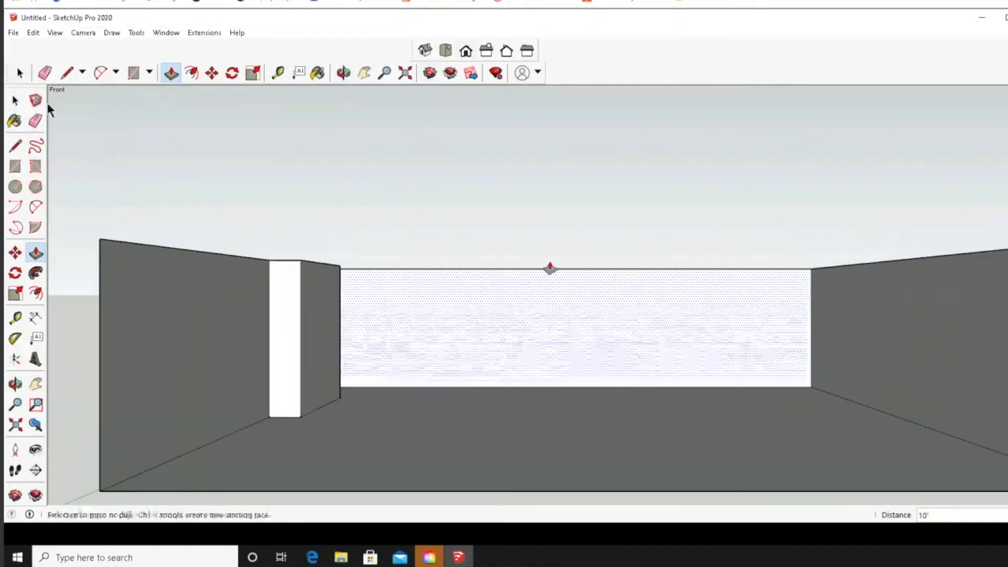
{"action": "left_click", "coordinate": [21, 74]}
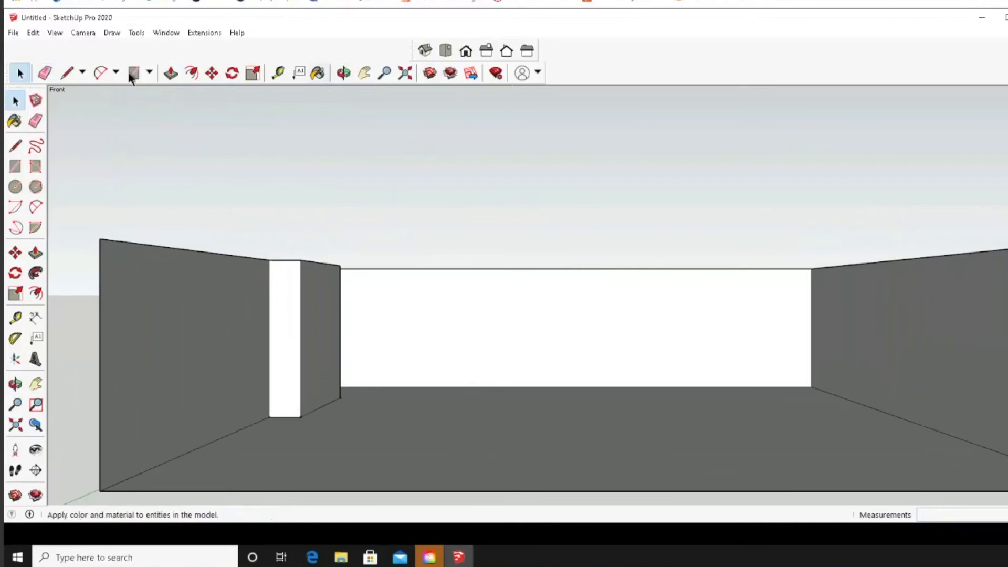
{"action": "left_click", "coordinate": [365, 74]}
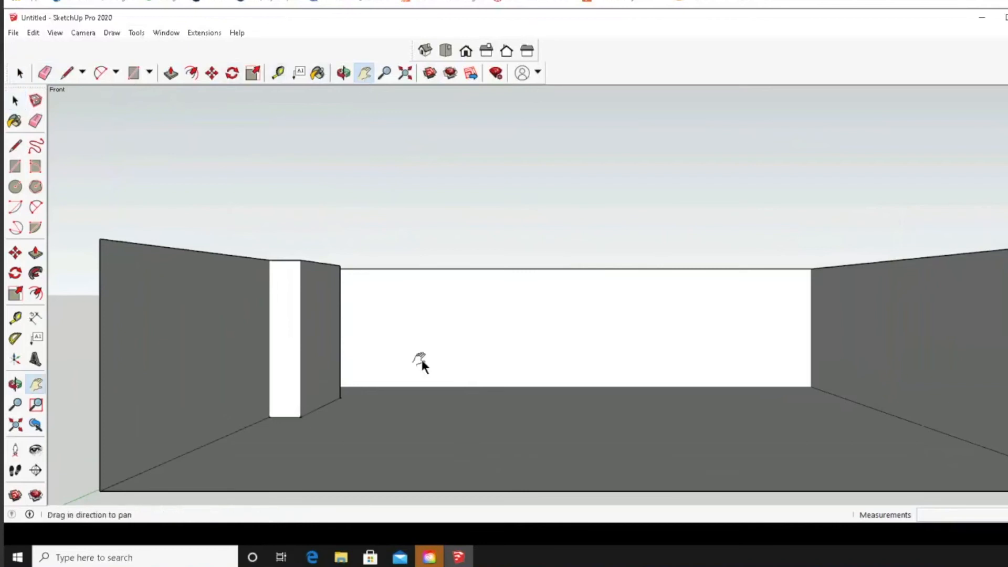
Step: Place a guide point 30" above the floor on the projecting block's near front vertical edge with Tape Measure
{"action": "key", "text": "o"}
{"action": "left_click_drag", "start_coordinate": [257, 362], "coordinate": [170, 368]}
{"action": "key", "text": "h"}
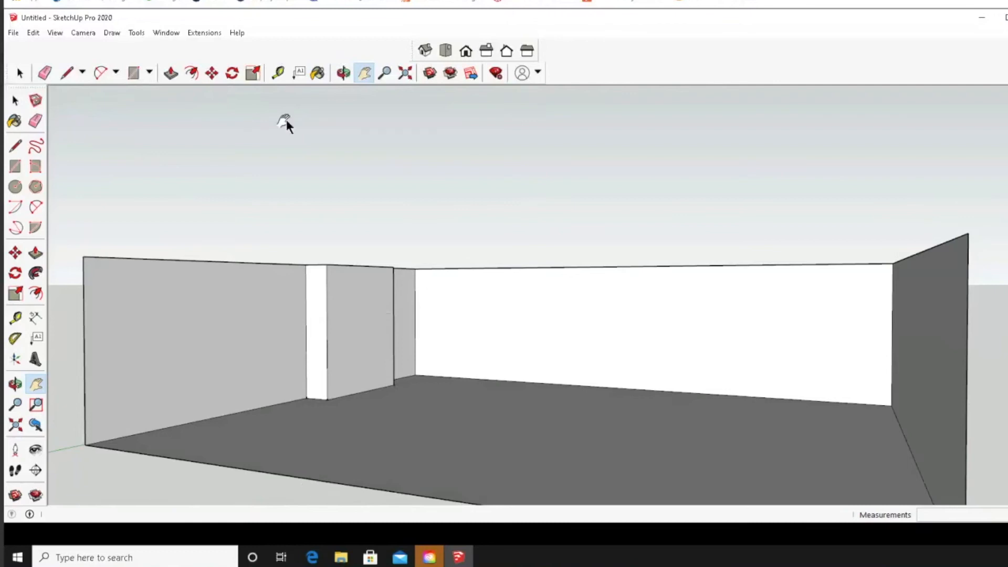
{"action": "left_click", "coordinate": [277, 73]}
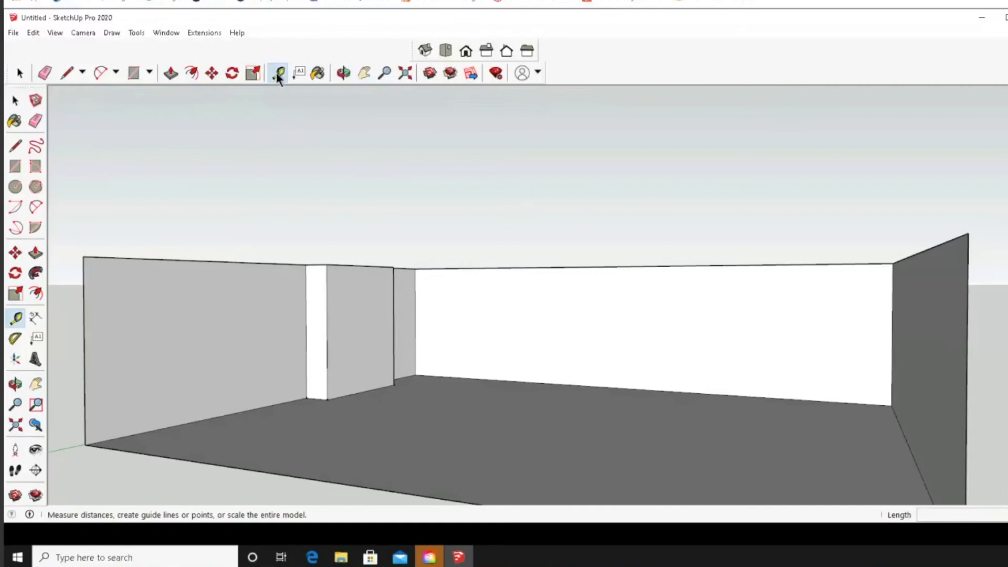
{"action": "left_click", "coordinate": [328, 401]}
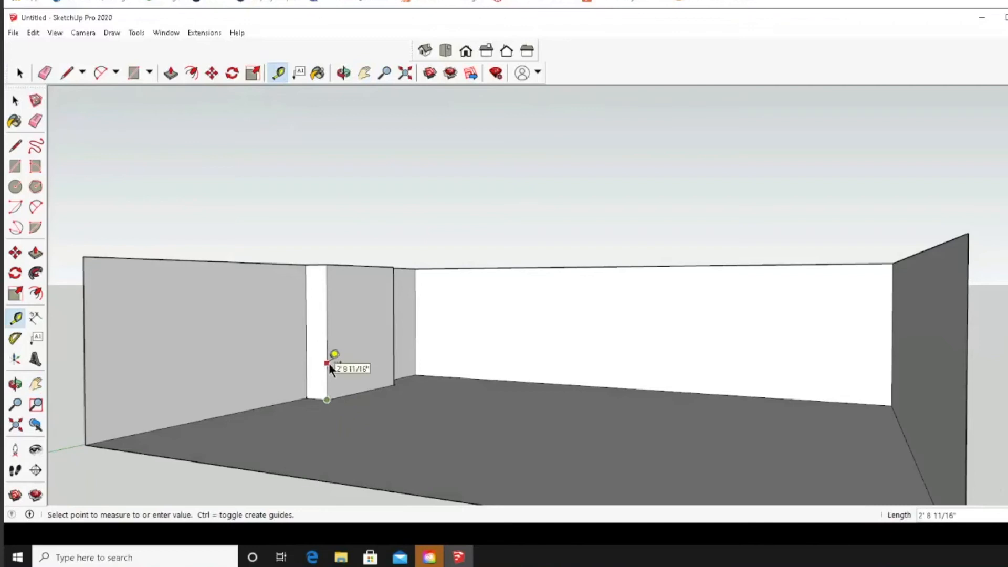
{"action": "type", "text": "30"}
{"action": "key", "text": "Return"}
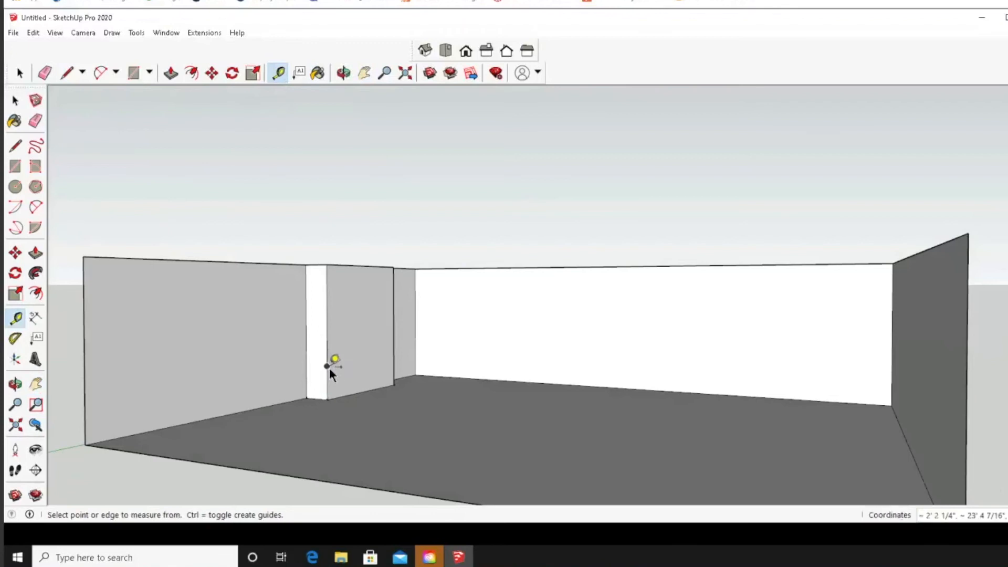
Step: Place a 12" horizontal guide across the block's front face from the 30" high guide point on its near edge
{"action": "left_click", "coordinate": [327, 366]}
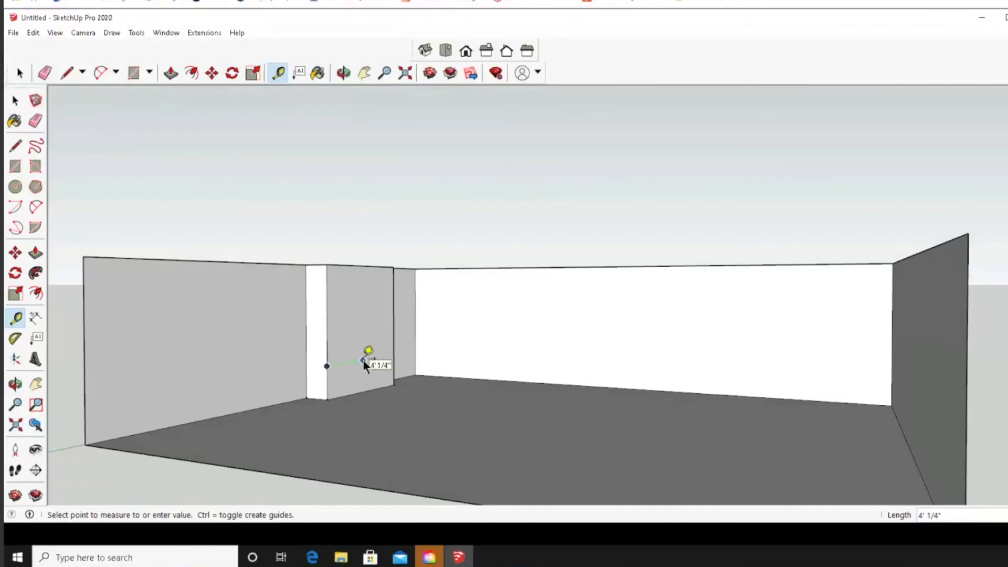
{"action": "type", "text": "12"}
{"action": "key", "text": "Return"}
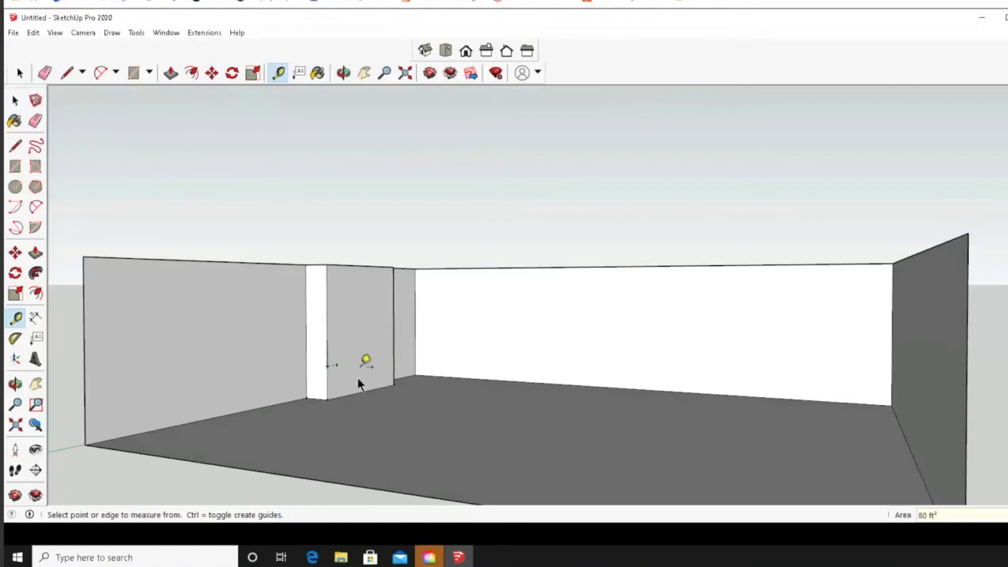
Step: Try to place a 30" high guide point on the block's far front vertical edge and a guide running inward from it
{"action": "scroll", "coordinate": [346, 430], "scroll_direction": "up", "scroll_amount": 5}
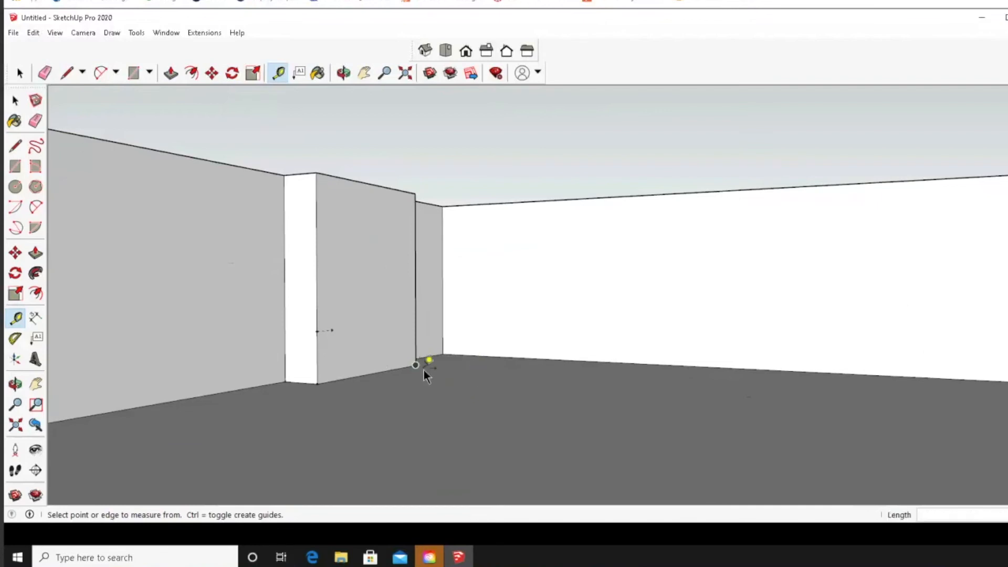
{"action": "left_click", "coordinate": [417, 367]}
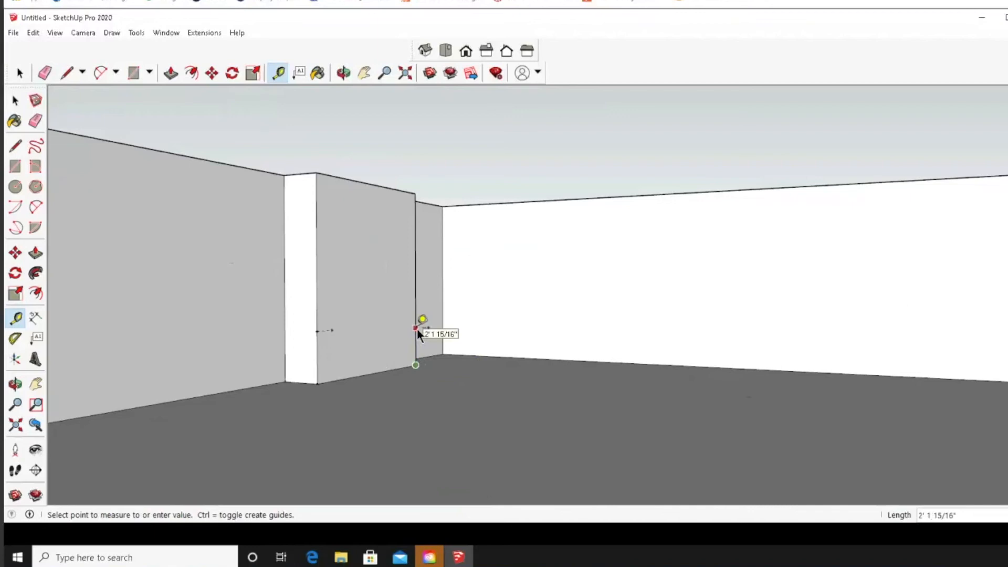
{"action": "type", "text": "30"}
{"action": "key", "text": "Return"}
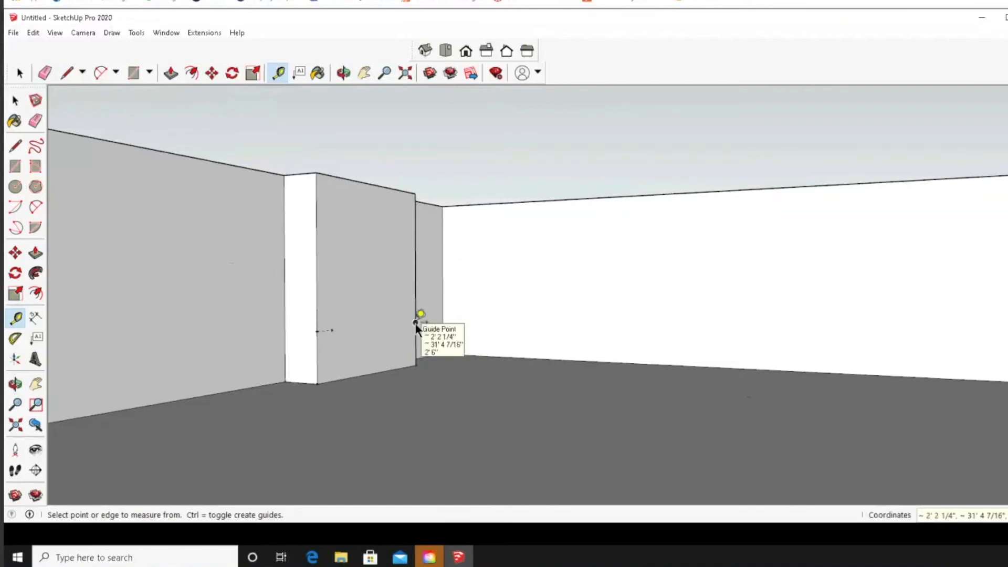
{"action": "left_click", "coordinate": [415, 323]}
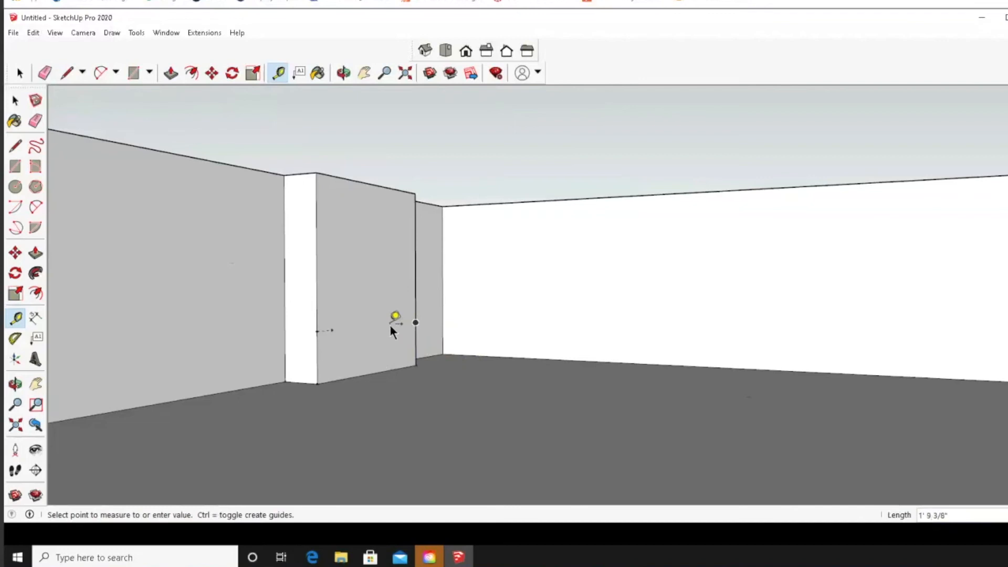
{"action": "left_click", "coordinate": [415, 322]}
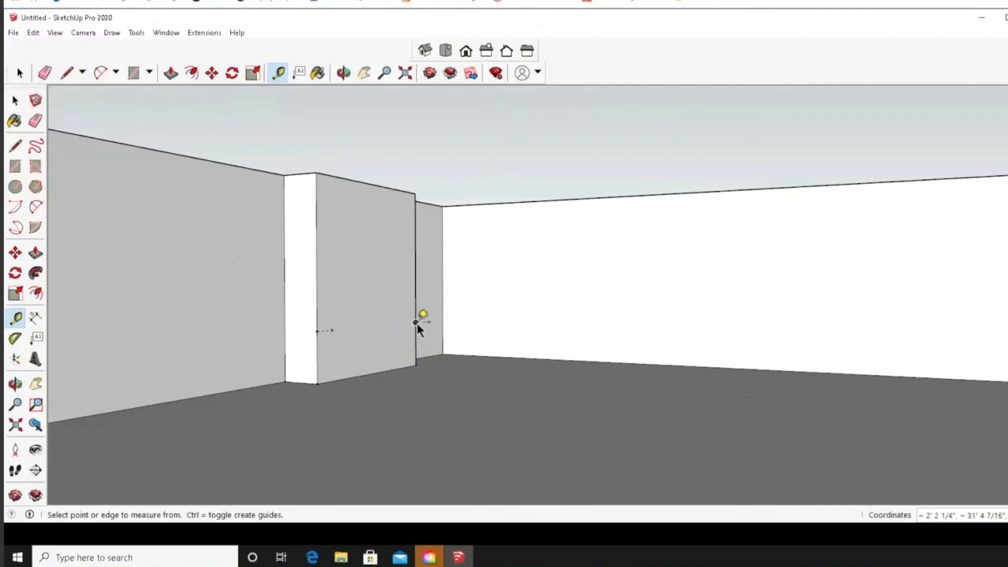
{"action": "left_click", "coordinate": [416, 322]}
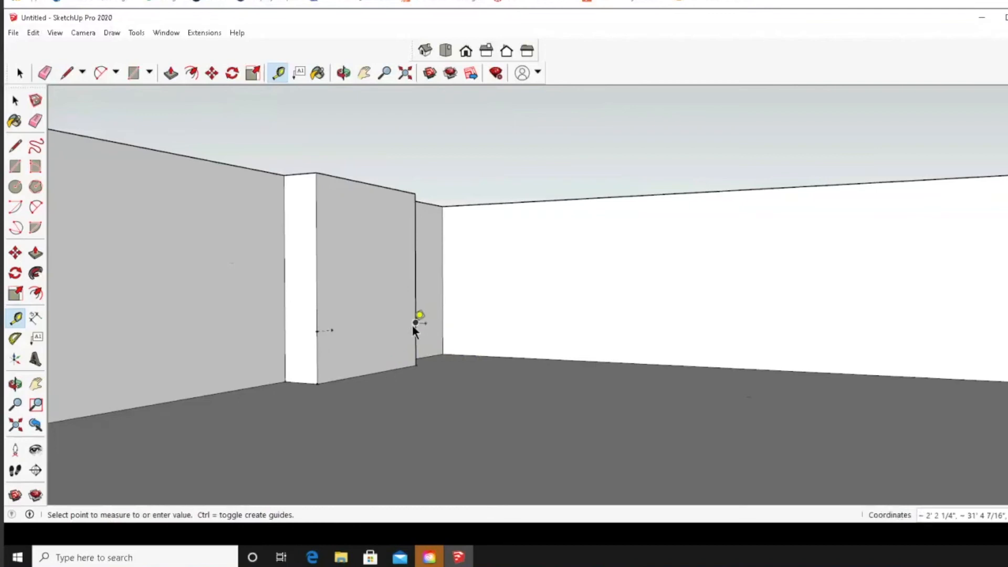
{"action": "left_click", "coordinate": [398, 379]}
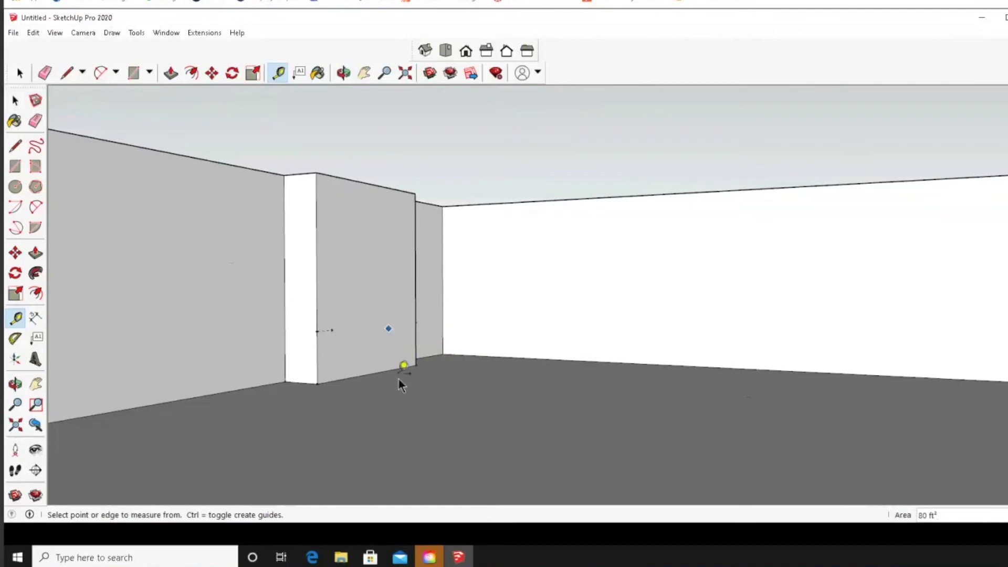
{"action": "left_click", "coordinate": [15, 100]}
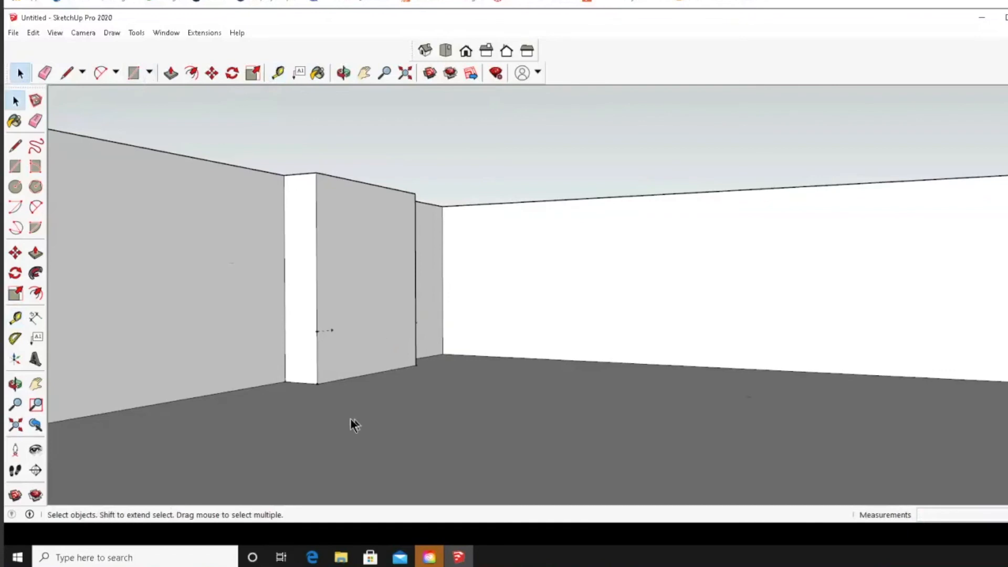
Step: Undo the last guide placed on the block's far vertical edge
{"action": "left_click", "coordinate": [365, 73]}
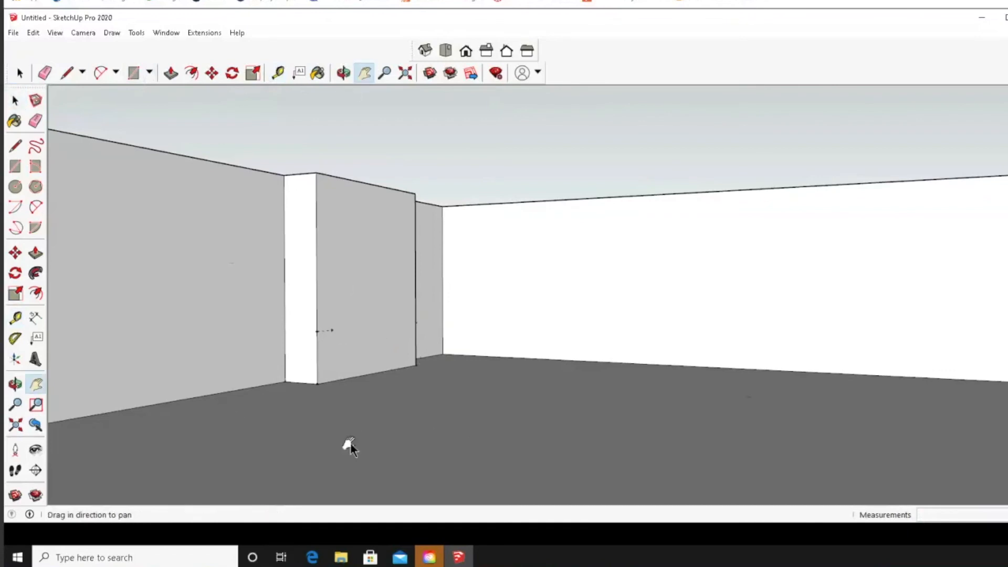
{"action": "left_click_drag", "start_coordinate": [481, 404], "coordinate": [441, 403]}
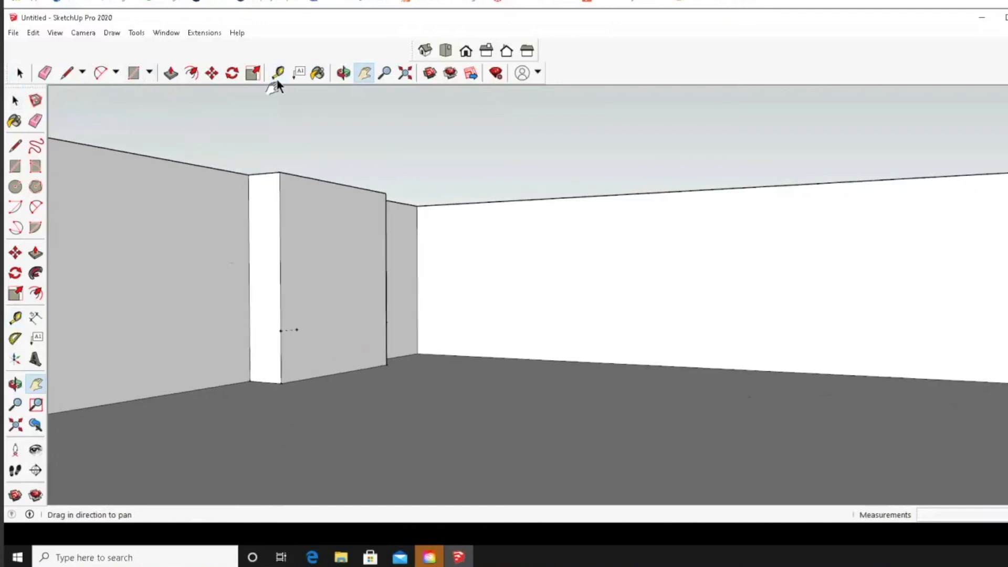
{"action": "left_click_drag", "start_coordinate": [450, 446], "coordinate": [374, 424]}
{"action": "left_click", "coordinate": [344, 73]}
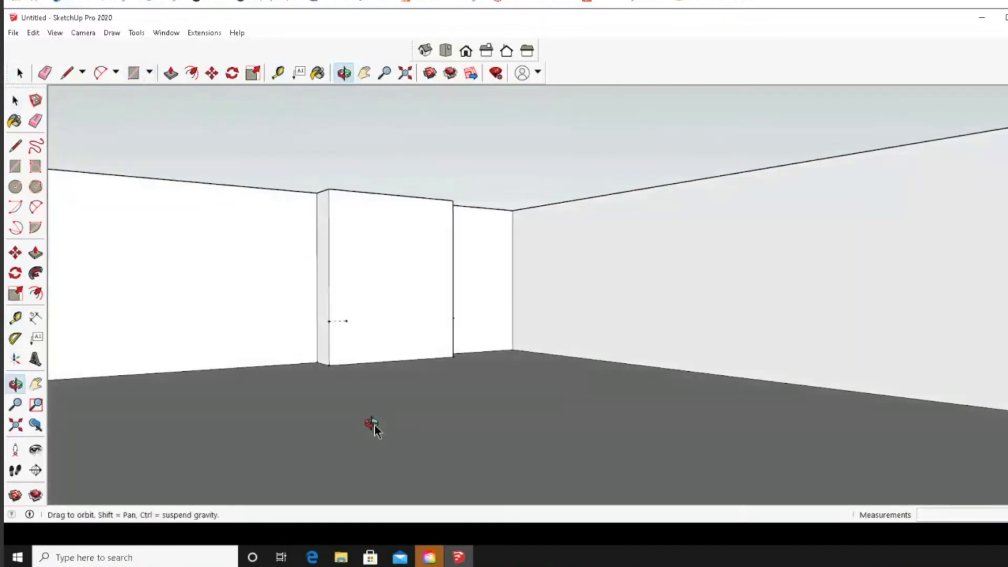
{"action": "left_click", "coordinate": [34, 34]}
{"action": "left_click", "coordinate": [61, 49]}
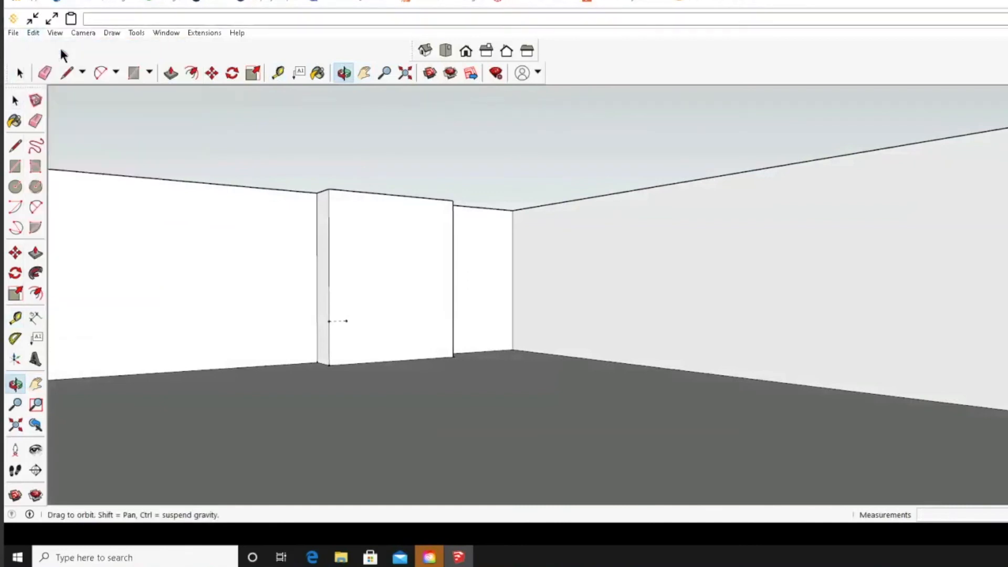
Step: Place a guide point 30" above the floor on the block's far front vertical edge
{"action": "left_click", "coordinate": [15, 321]}
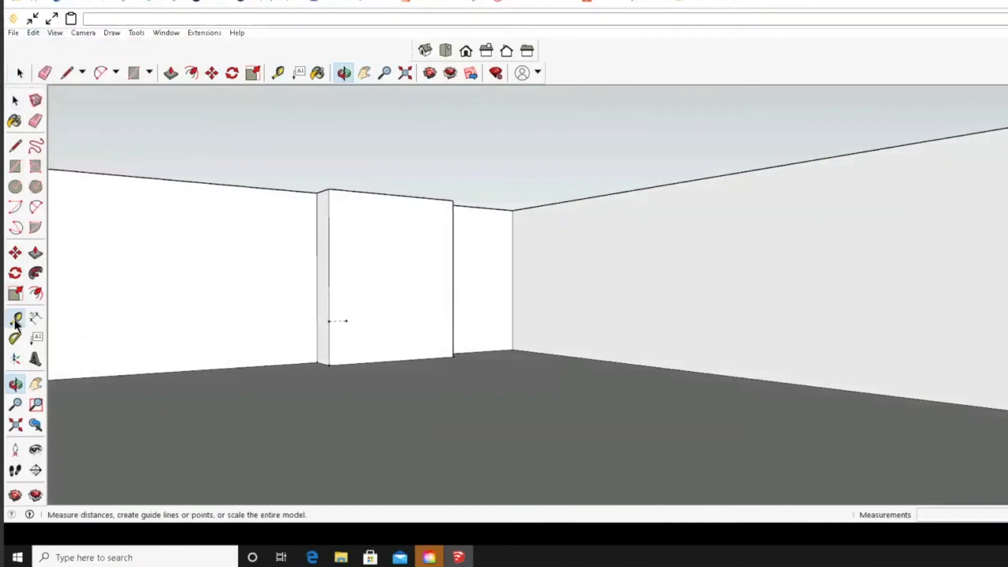
{"action": "left_click", "coordinate": [454, 359]}
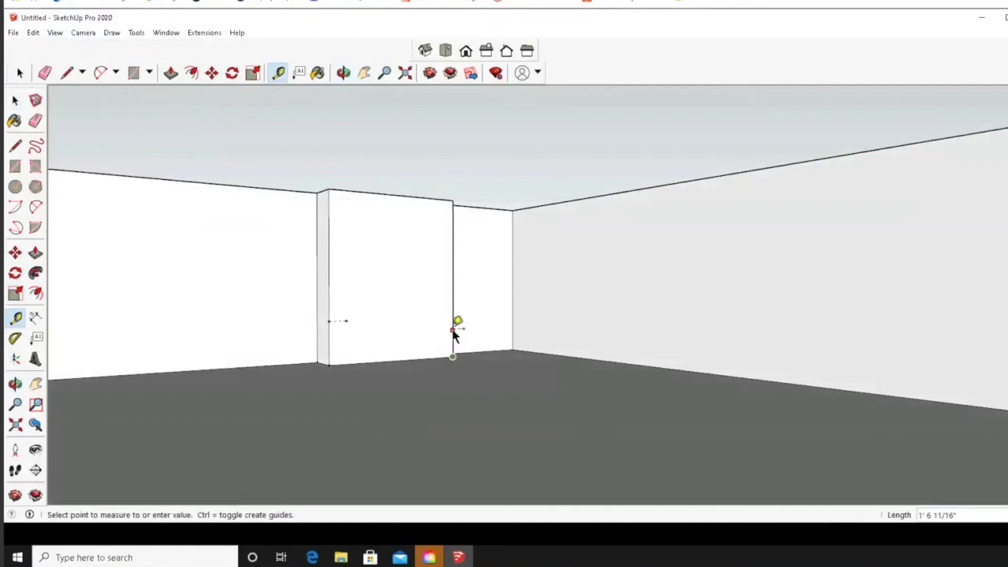
{"action": "type", "text": "30"}
{"action": "key", "text": "Return"}
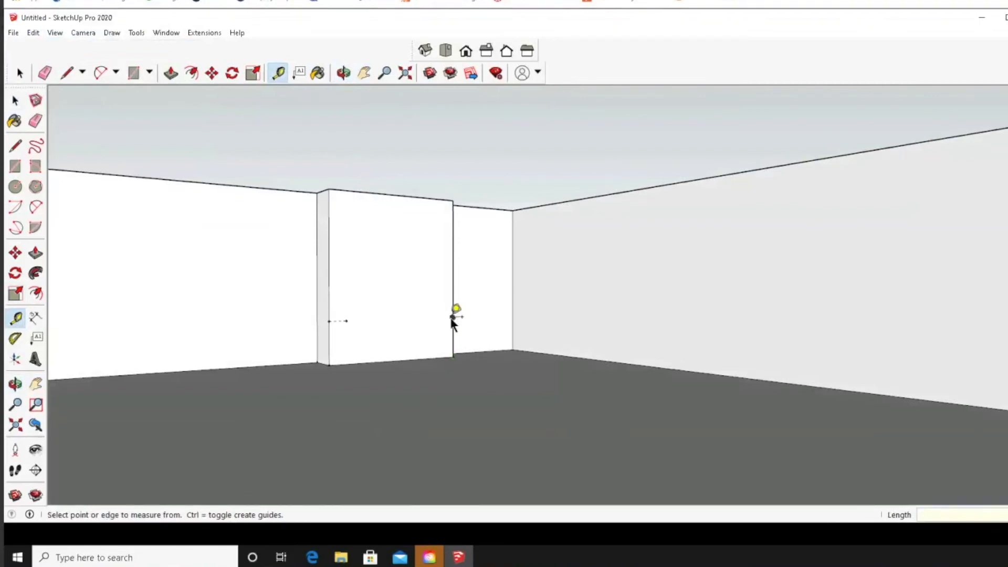
Step: Place a horizontal guide inward from the far edge's 30" high point, matching the 12" guide at the near edge
{"action": "left_click", "coordinate": [453, 318]}
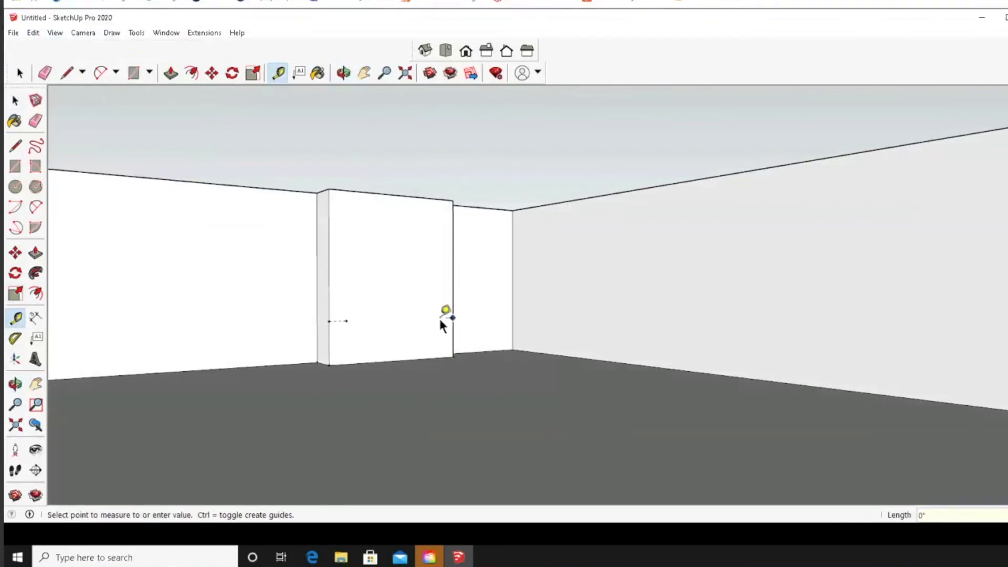
{"action": "left_click", "coordinate": [452, 319]}
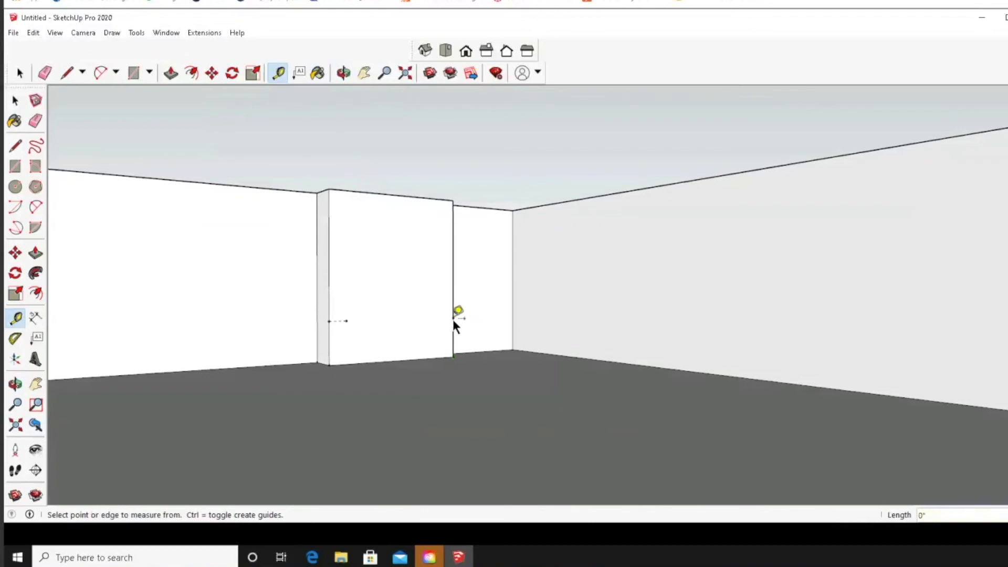
{"action": "left_click", "coordinate": [453, 318]}
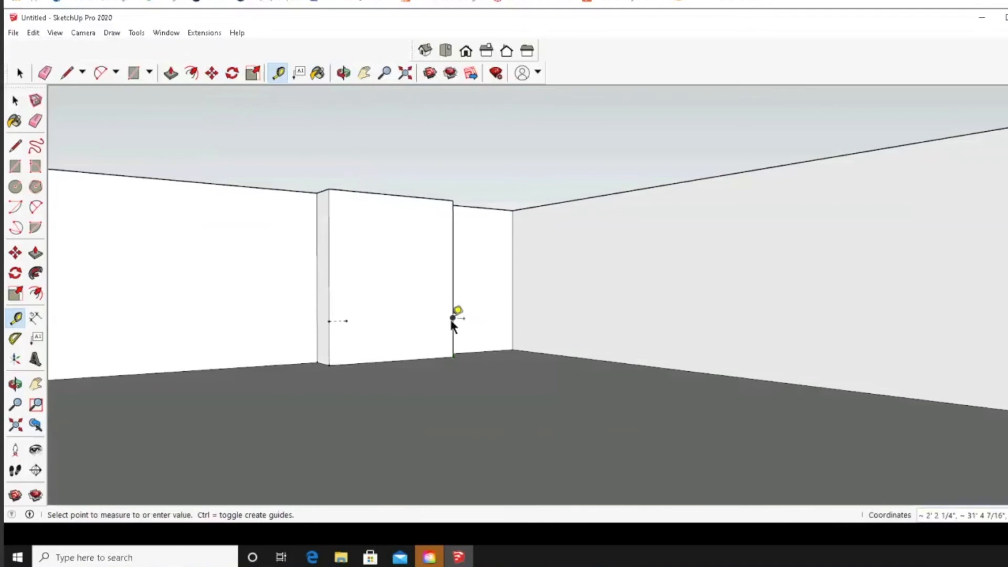
{"action": "left_click", "coordinate": [396, 326]}
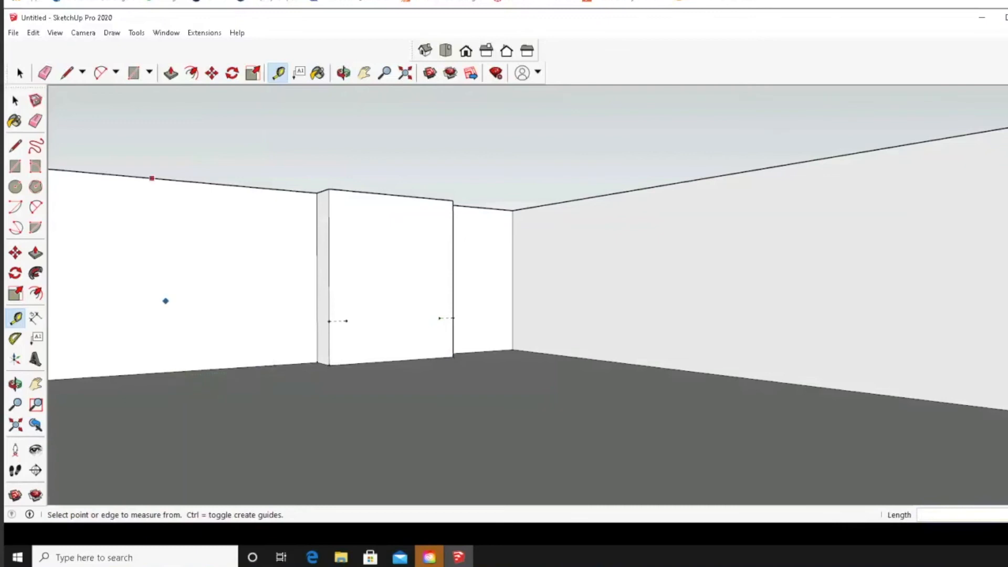
Step: Draw a 72" by 20" rectangle on the block's front face, starting at the inner end of the near guide
{"action": "left_click", "coordinate": [15, 167]}
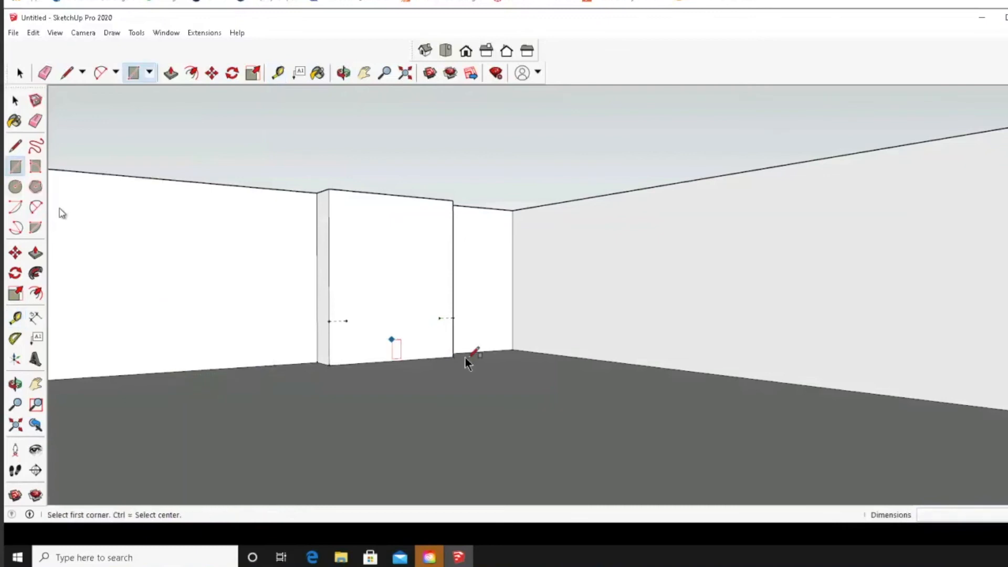
{"action": "left_click", "coordinate": [346, 320]}
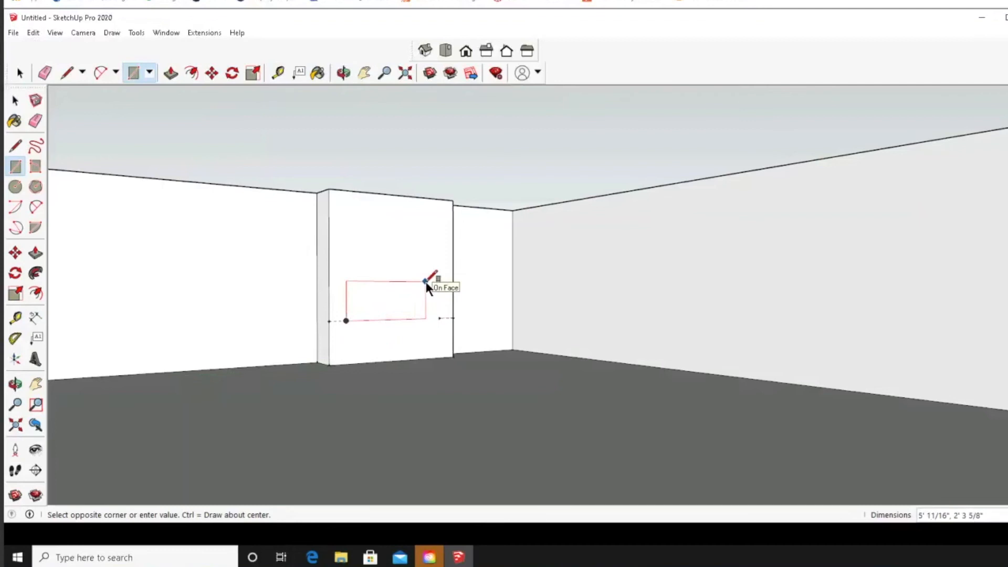
{"action": "type", "text": "72,20"}
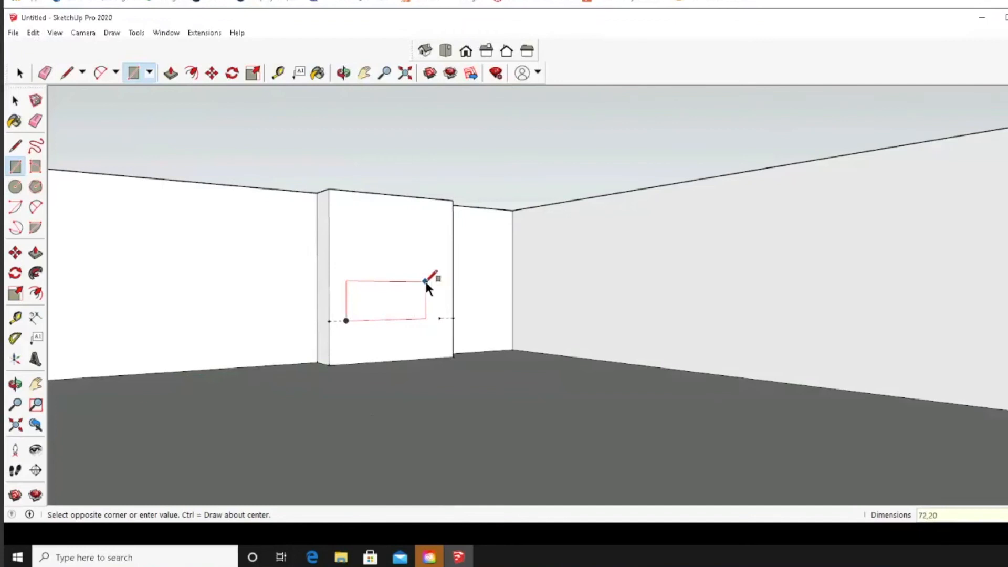
{"action": "key", "text": "Return"}
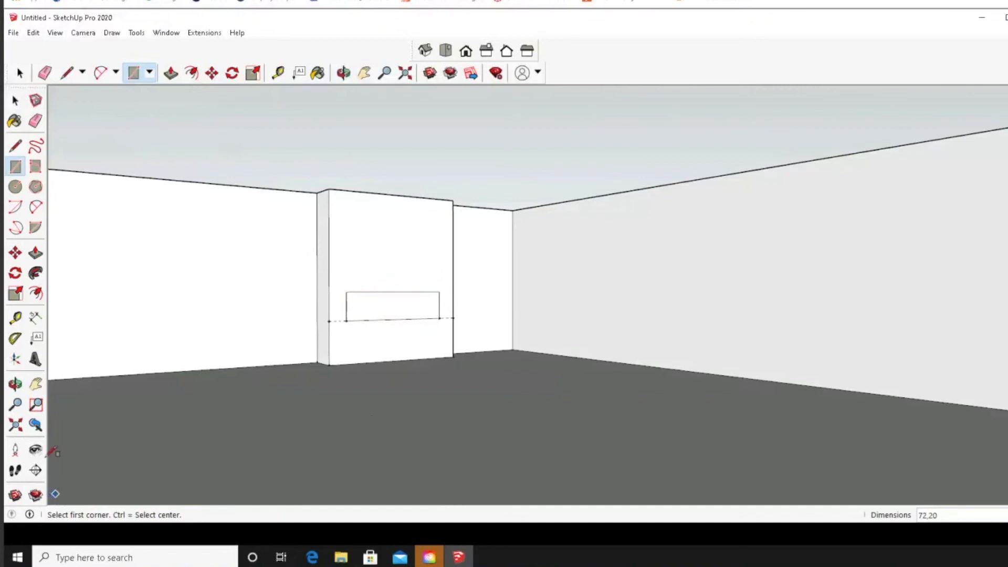
Step: Push the 72" by 20" rectangle 20" into the block to form a recessed opening
{"action": "left_click", "coordinate": [36, 253]}
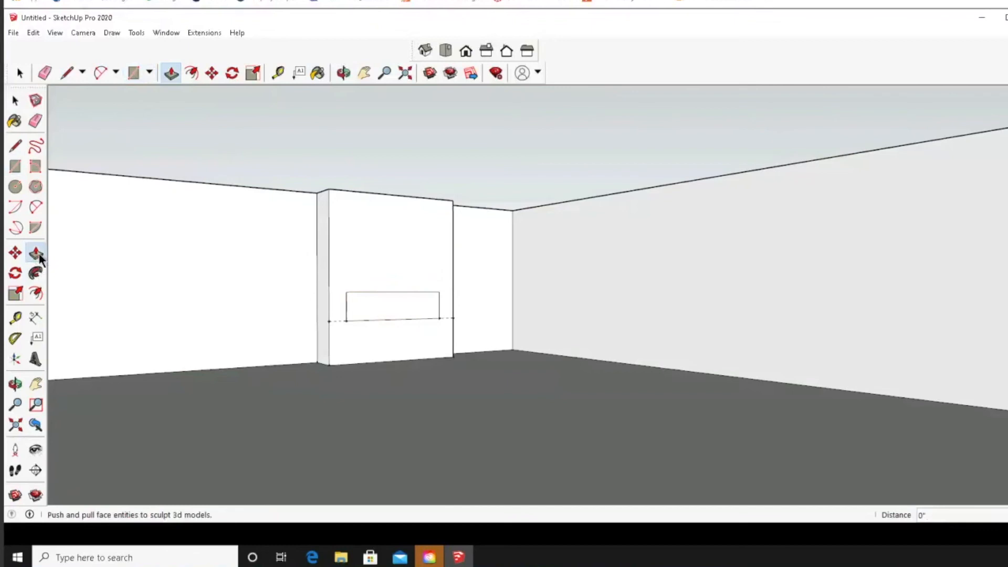
{"action": "left_click", "coordinate": [418, 310]}
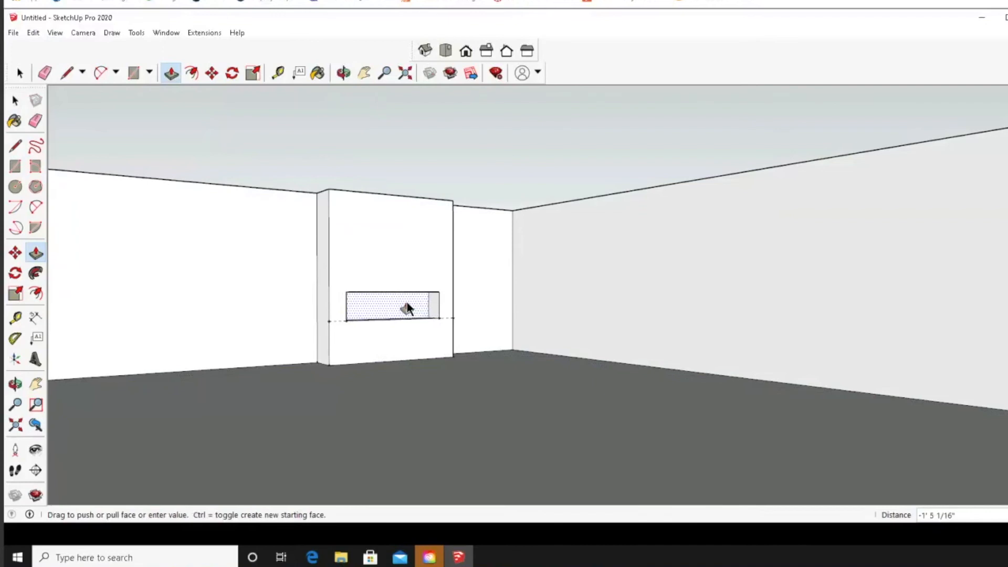
{"action": "type", "text": "20"}
{"action": "key", "text": "Return"}
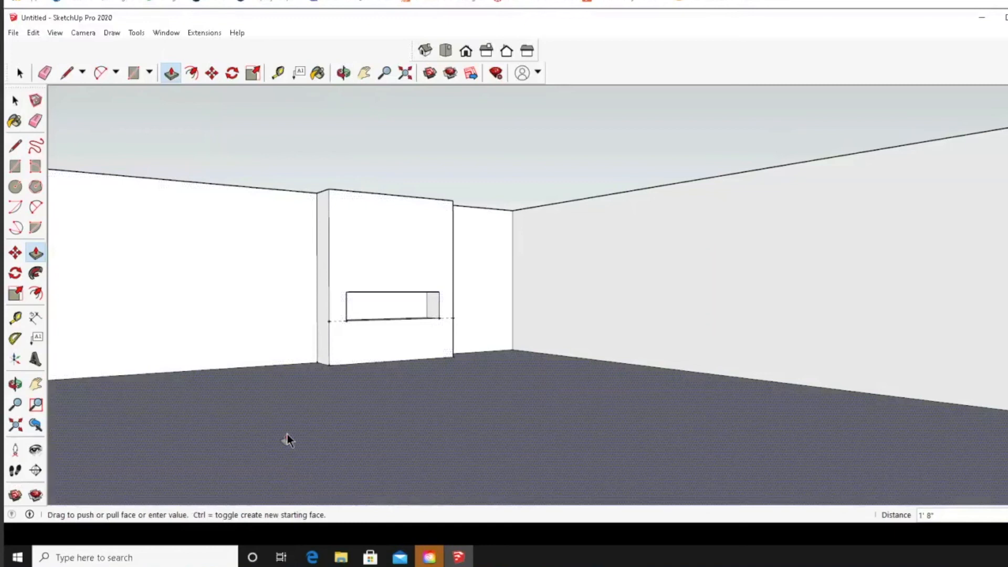
Step: Delete all guides from the model and activate the Tape Measure tool
{"action": "left_click", "coordinate": [33, 32]}
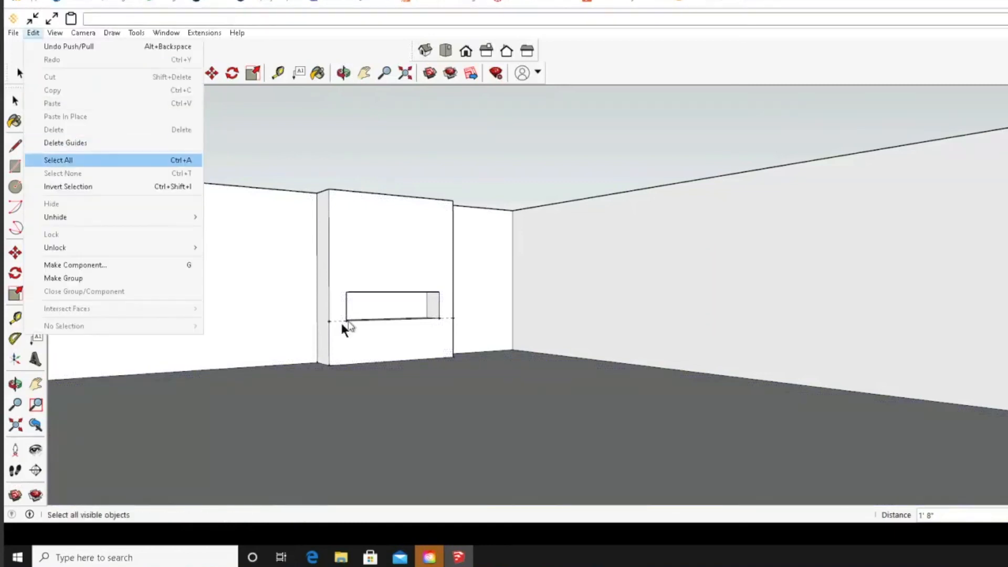
{"action": "left_click", "coordinate": [66, 142]}
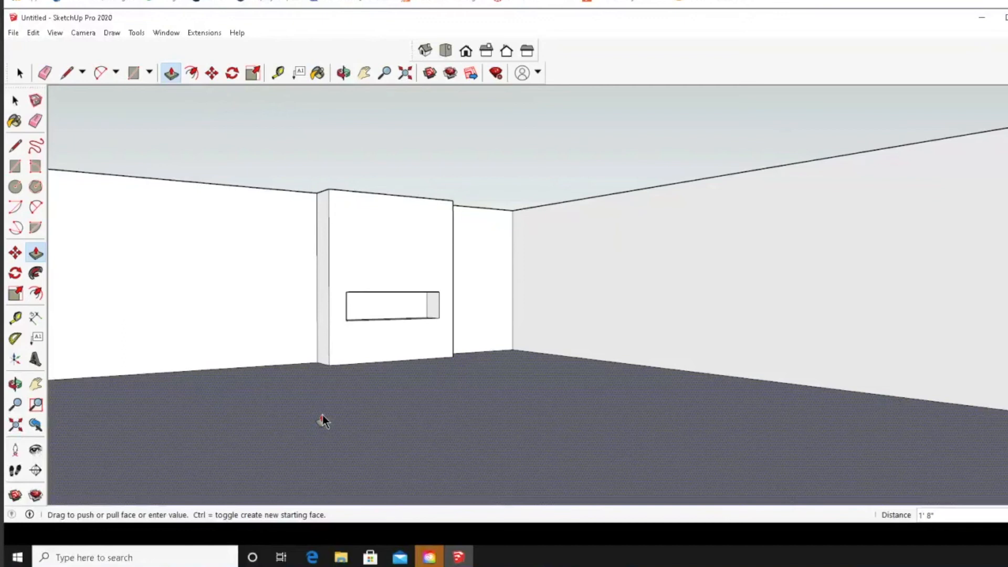
{"action": "left_click", "coordinate": [281, 72]}
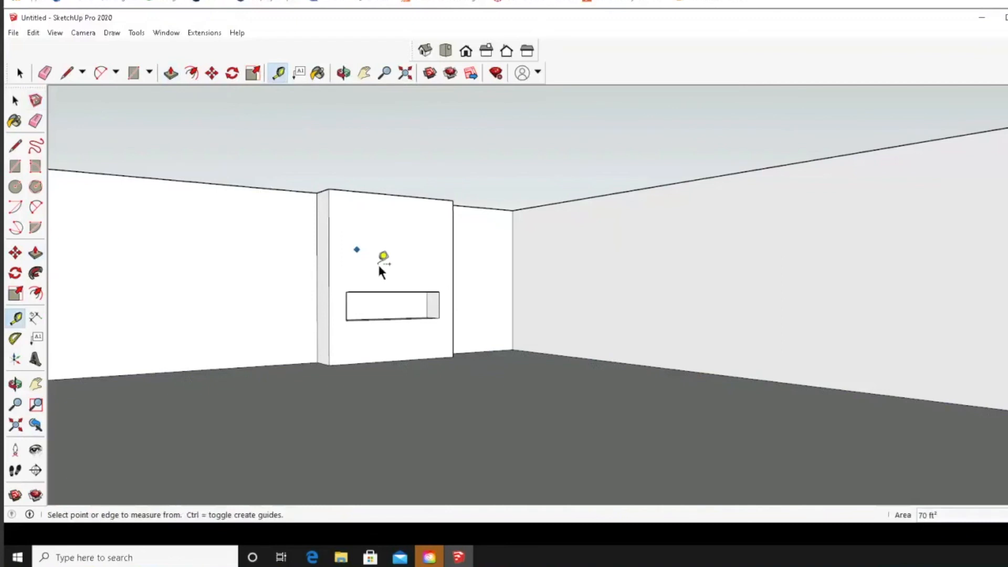
Step: Place a guide 8" above the recess's upper near corner, and a horizontal guide from its end to the block's near front edge
{"action": "left_click", "coordinate": [346, 292]}
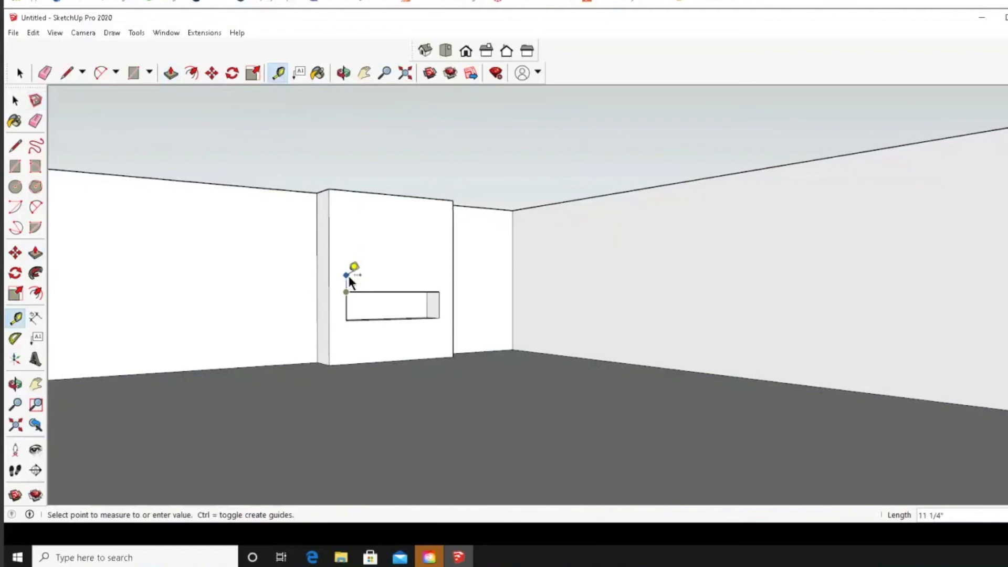
{"action": "type", "text": "8"}
{"action": "key", "text": "Return"}
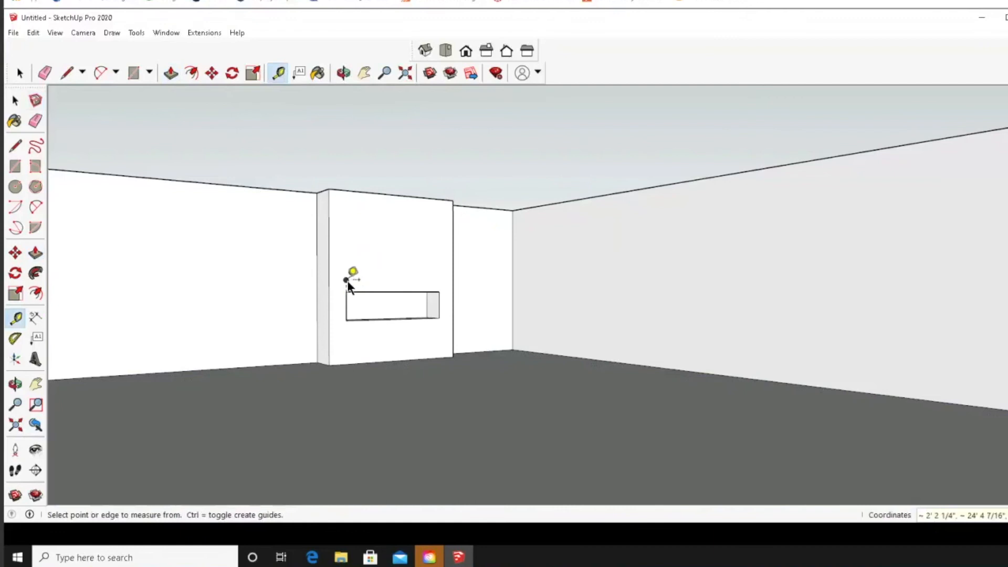
{"action": "left_click", "coordinate": [346, 281]}
{"action": "left_click", "coordinate": [332, 280]}
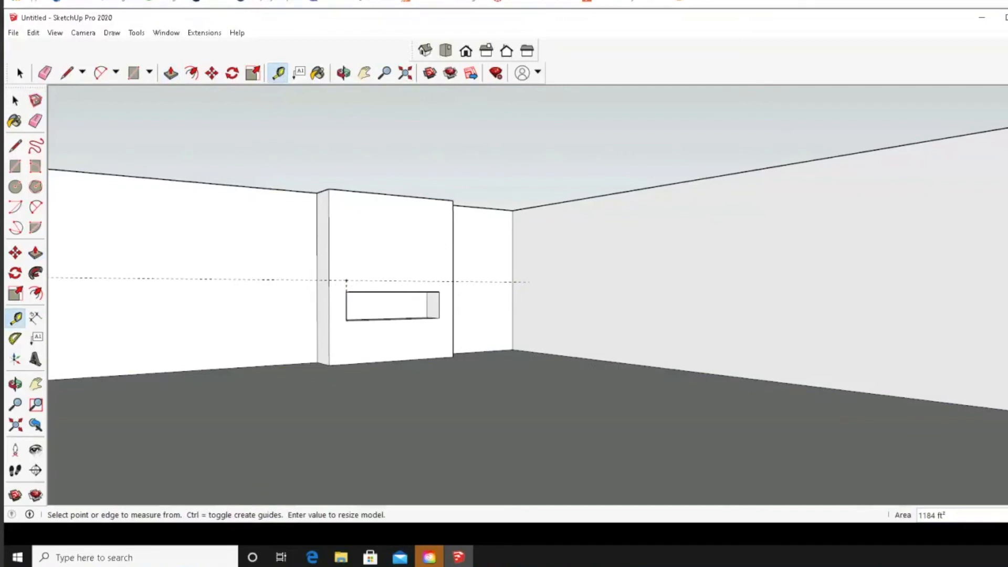
Step: Try to draw a 96" by 8" rectangle on the block's front face from the guide's intersection with the near edge
{"action": "left_click", "coordinate": [15, 166]}
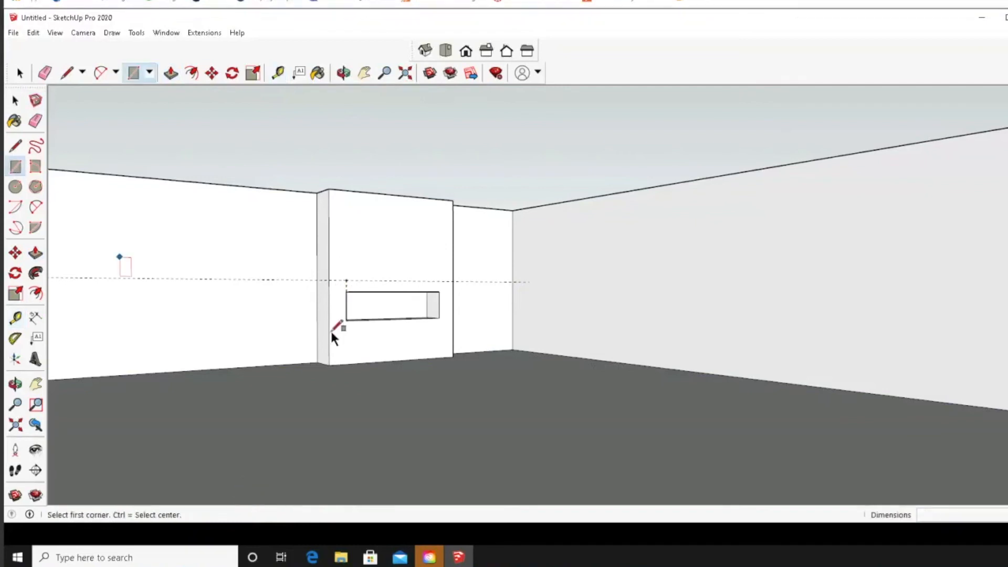
{"action": "left_click", "coordinate": [331, 278]}
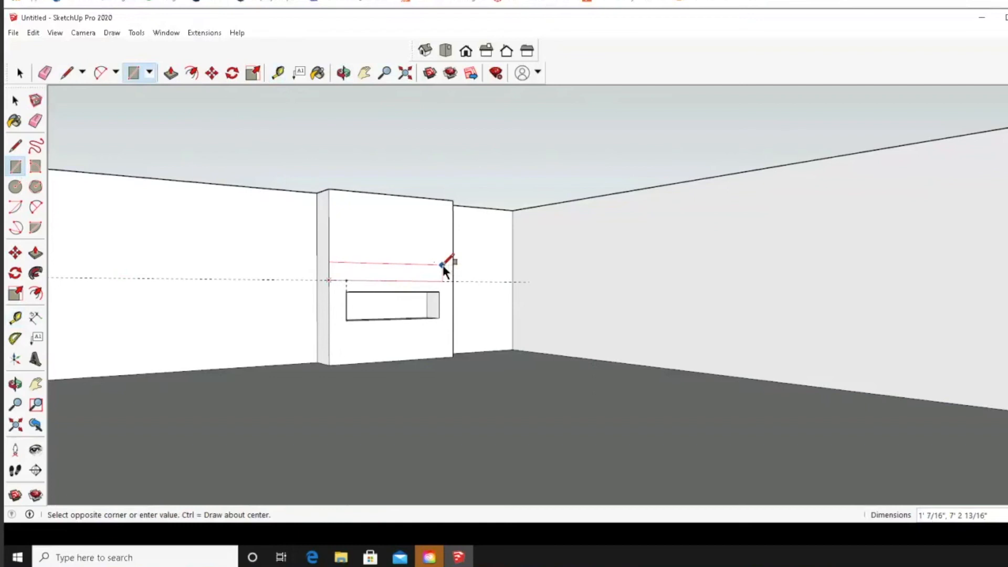
{"action": "type", "text": "96, 8"}
{"action": "key", "text": "Return"}
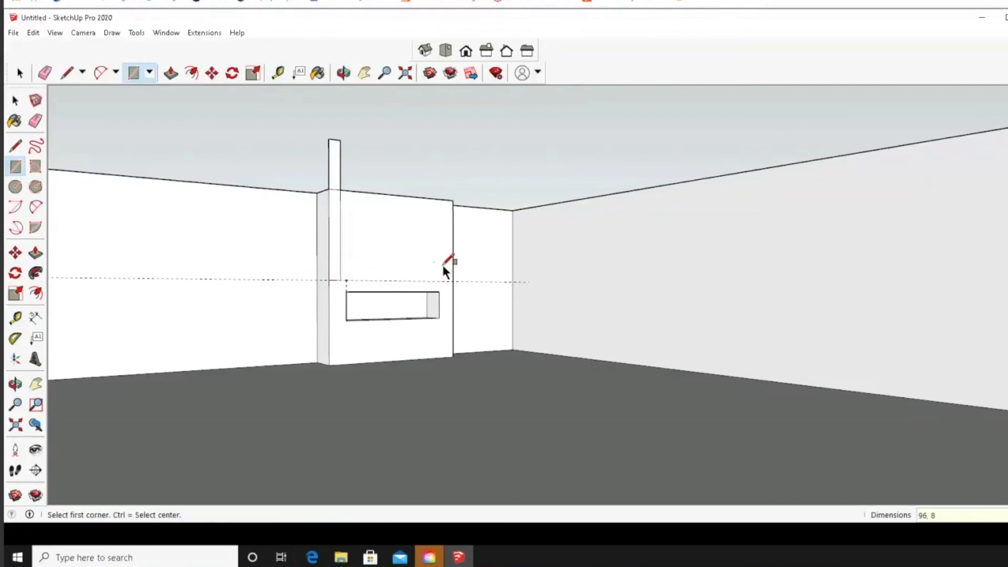
{"action": "key", "text": "ctrl+z"}
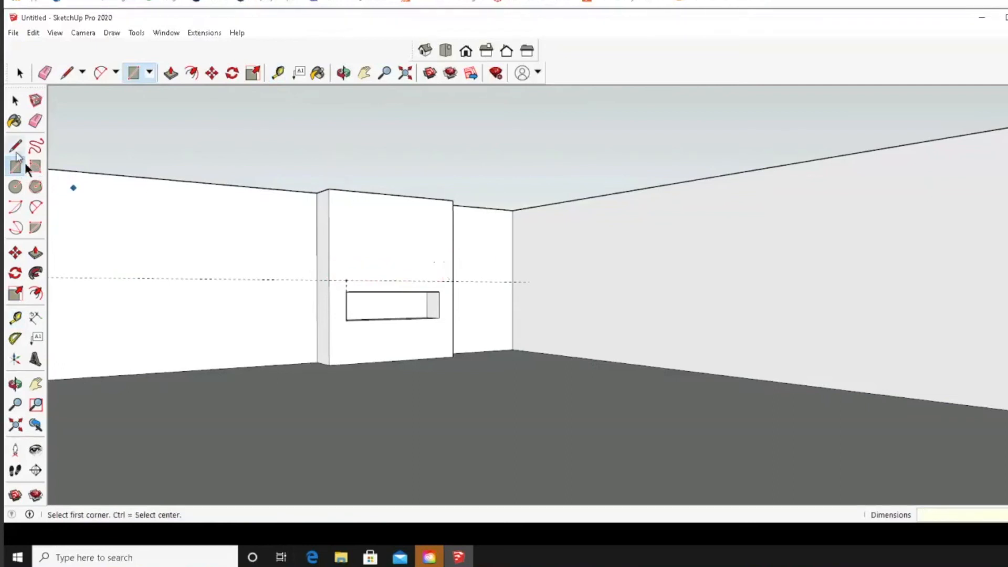
Step: Draw an 8" high by 96" wide rectangle across the block's front face, starting where the guide meets the near edge
{"action": "left_click", "coordinate": [330, 279]}
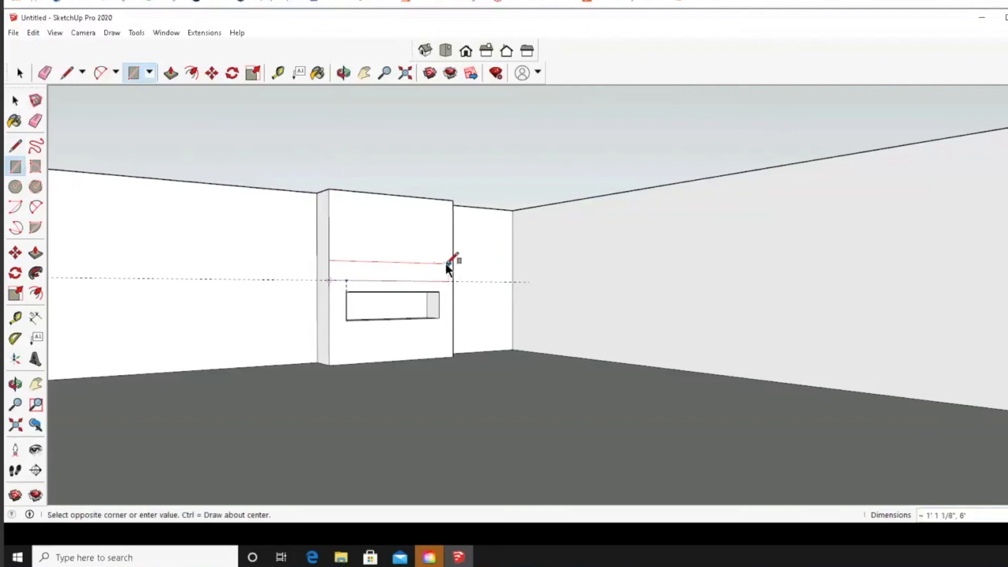
{"action": "type", "text": "8,96"}
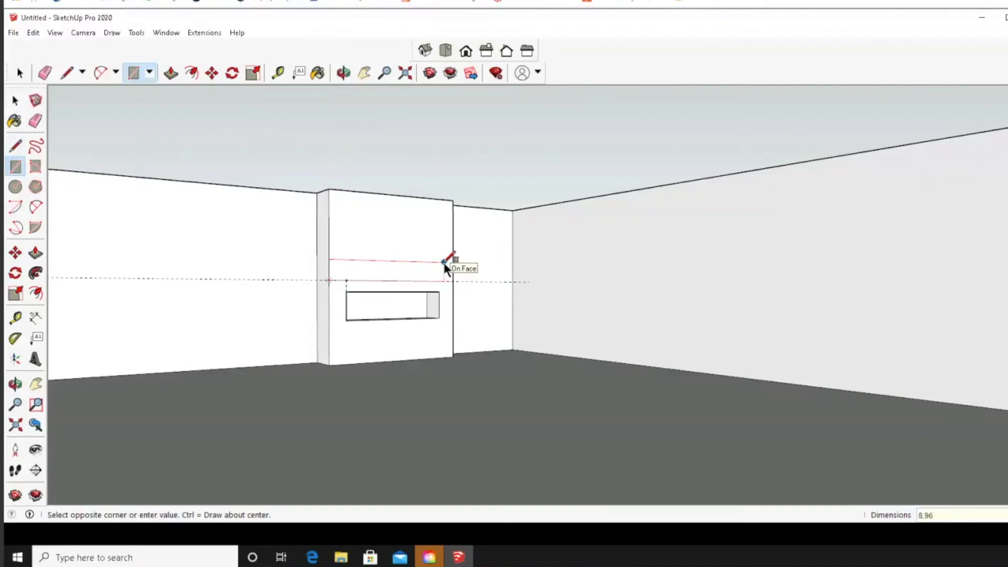
{"action": "key", "text": "Return"}
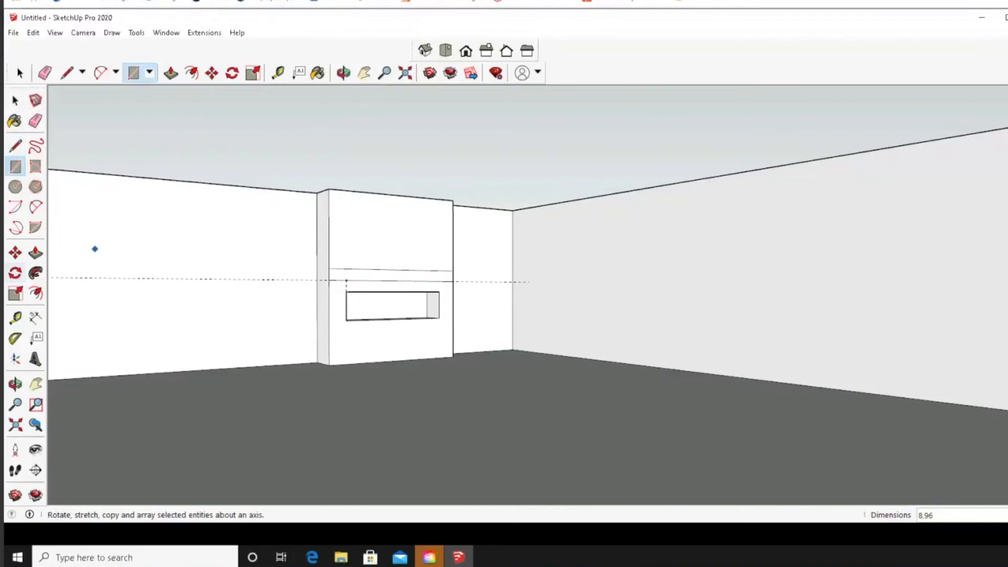
Step: Pull the 8" by 96" strip above the recess out 8" to form a mantel
{"action": "left_click", "coordinate": [36, 253]}
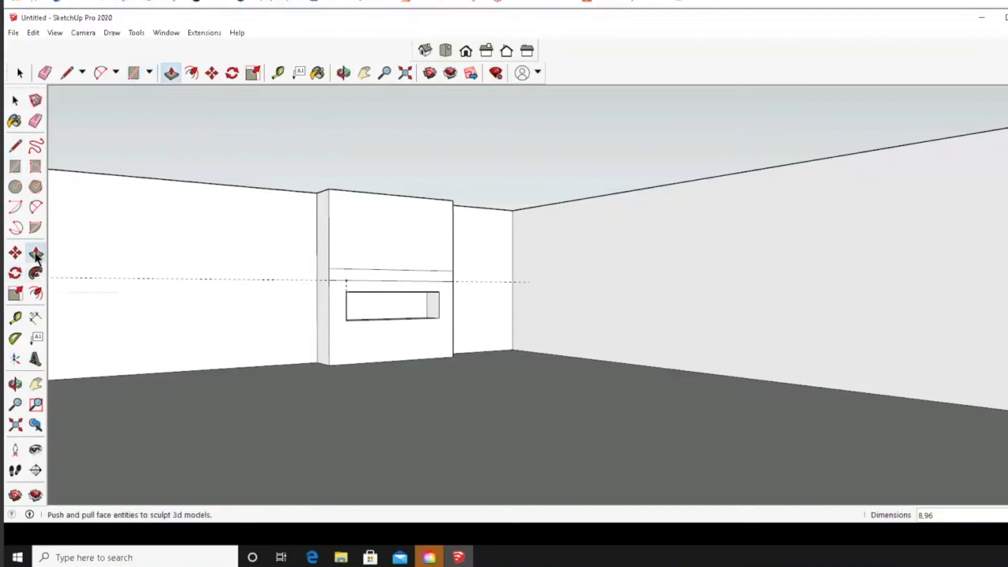
{"action": "left_click", "coordinate": [385, 272]}
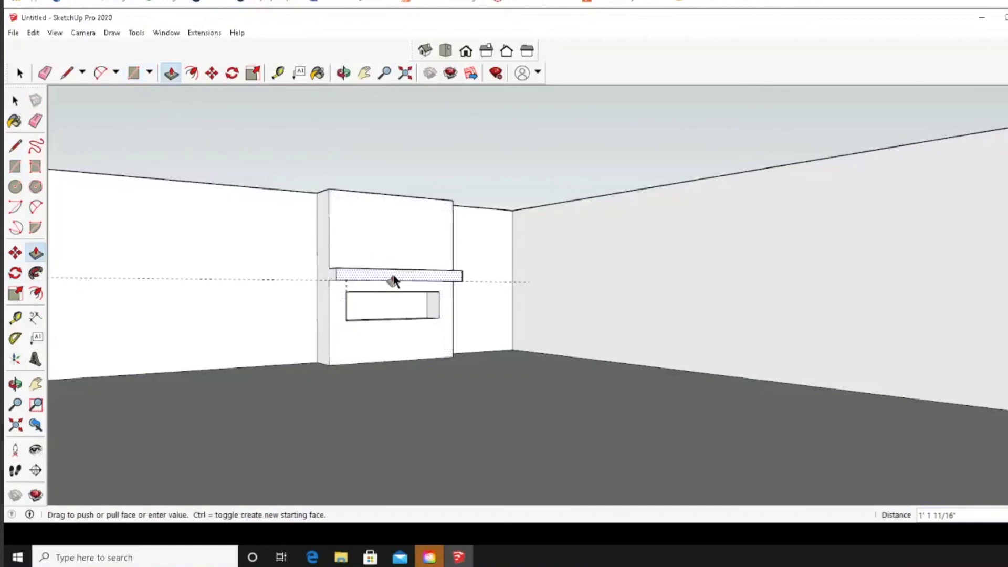
{"action": "type", "text": "8"}
{"action": "key", "text": "Return"}
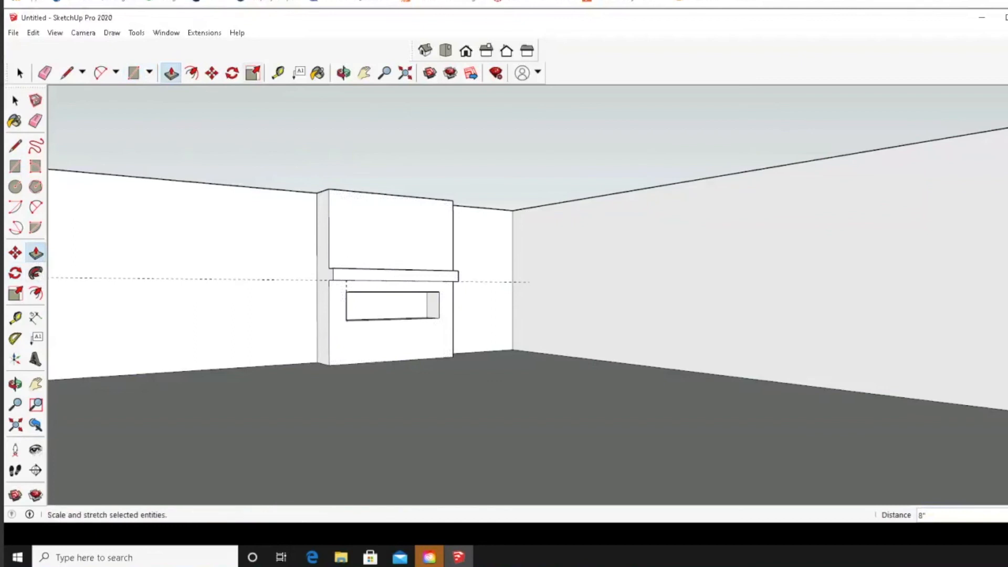
Step: Draw an 8" vertical line along the block's near front edge, where the near end of the mantel meets the block
{"action": "left_click", "coordinate": [20, 73]}
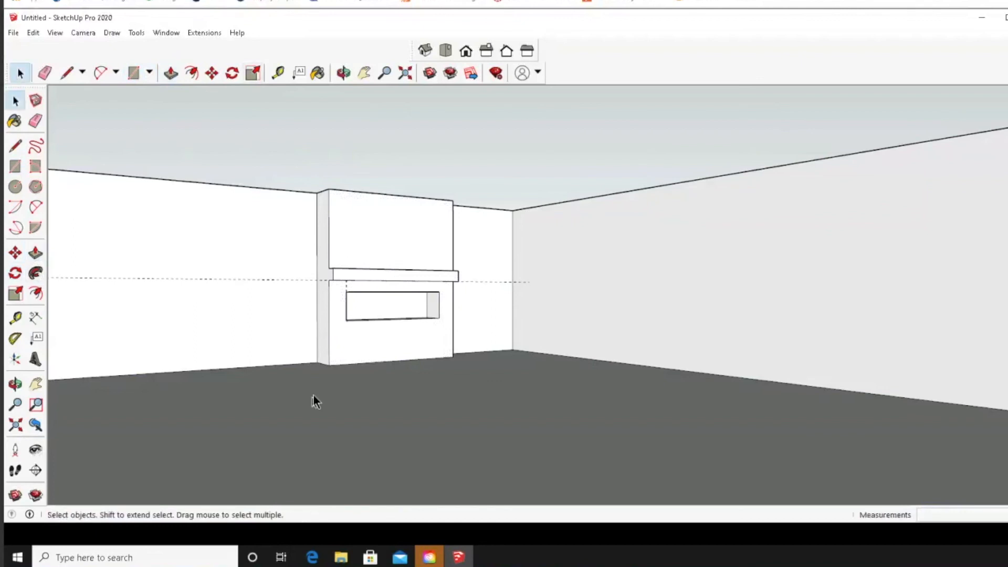
{"action": "scroll", "coordinate": [314, 391], "scroll_direction": "up", "scroll_amount": 4}
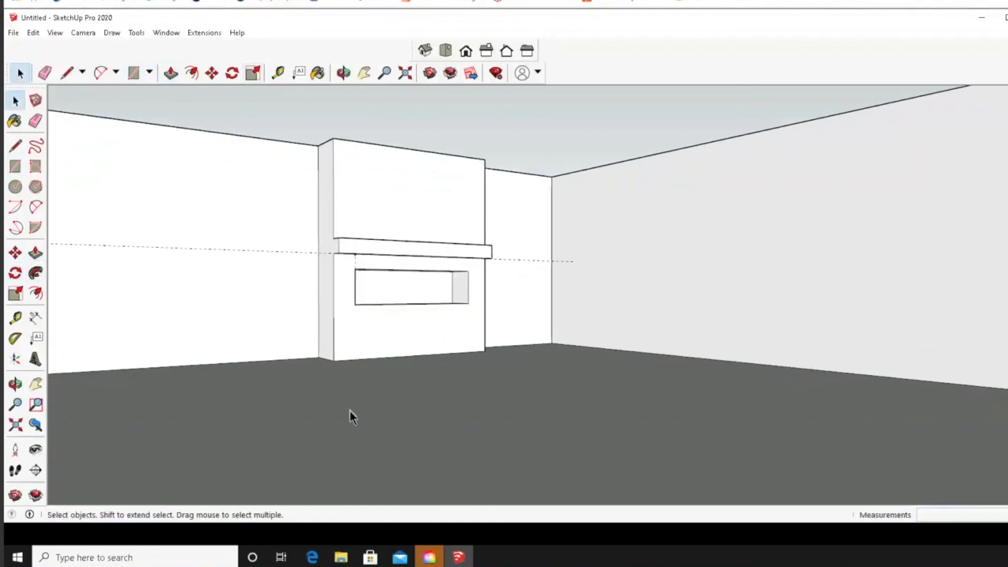
{"action": "middle_click_drag", "start_coordinate": [317, 398], "coordinate": [301, 397]}
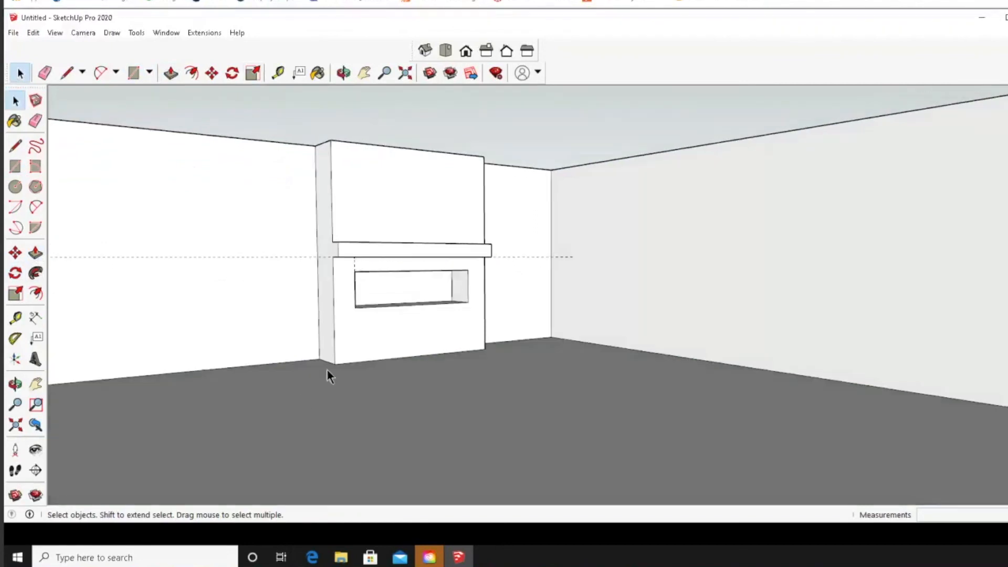
{"action": "left_click", "coordinate": [364, 73]}
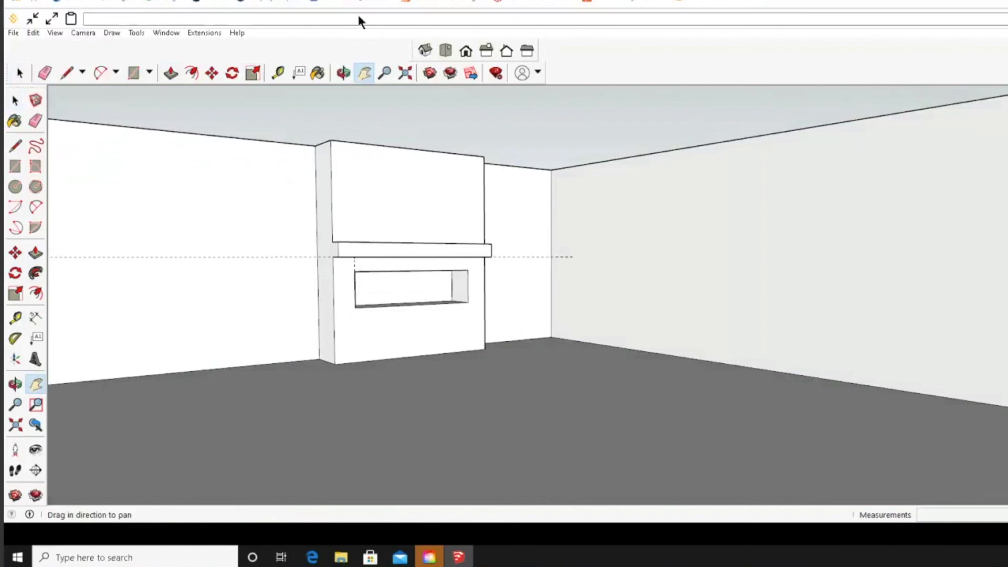
{"action": "left_click_drag", "start_coordinate": [402, 409], "coordinate": [547, 436]}
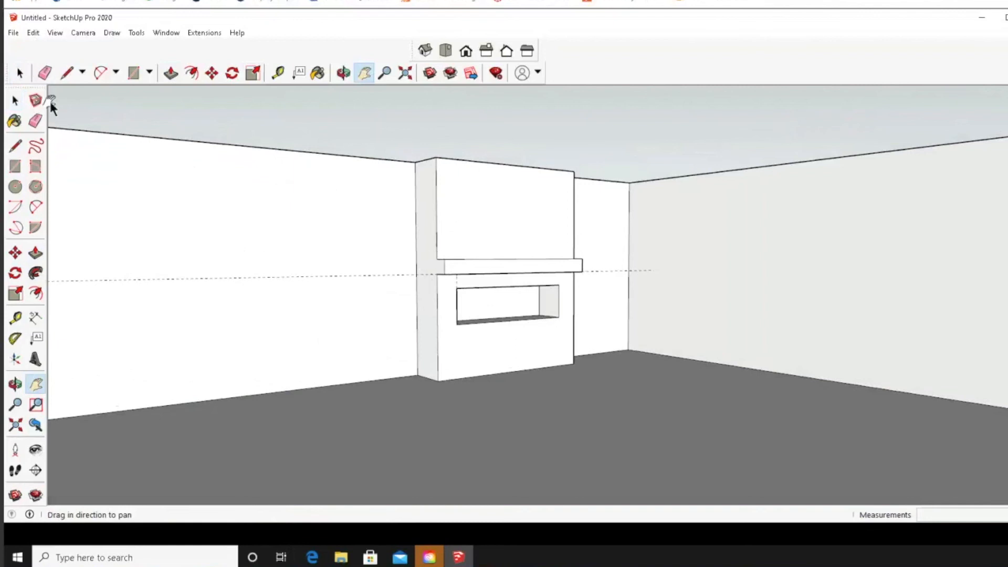
{"action": "left_click", "coordinate": [20, 73]}
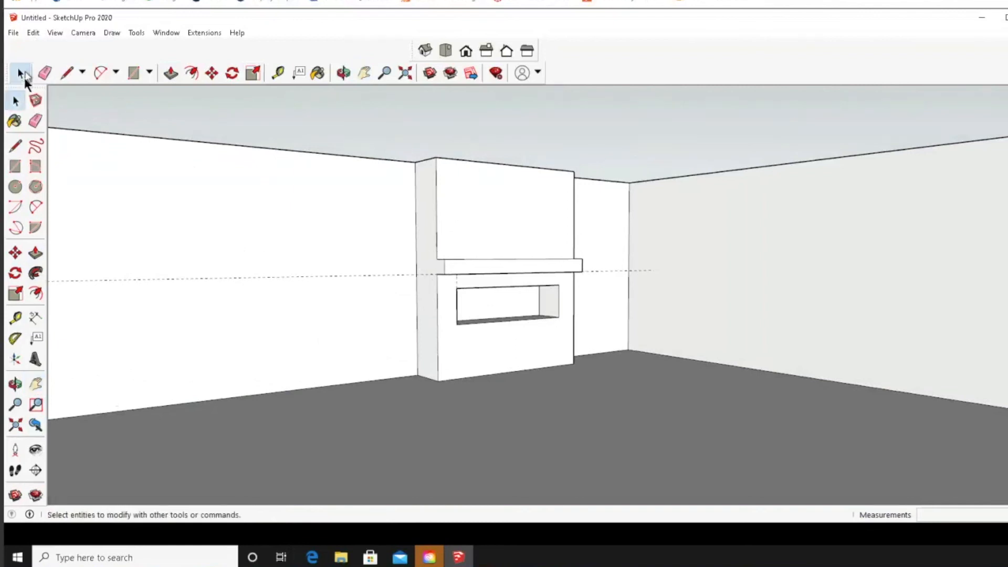
{"action": "left_click", "coordinate": [15, 146]}
{"action": "left_click", "coordinate": [438, 260]}
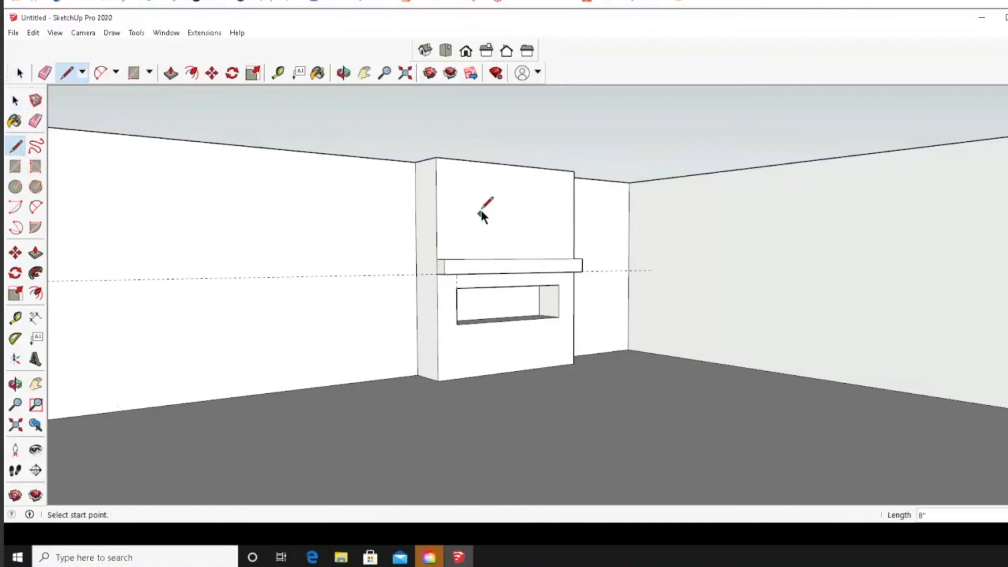
Step: Try a vertical line along the block's far front edge at the mantel's end, and undo it
{"action": "left_click", "coordinate": [345, 82]}
{"action": "mouse_move", "coordinate": [603, 491]}
{"action": "left_mouse_down"}
{"action": "mouse_move", "coordinate": [483, 467]}
{"action": "mouse_move", "coordinate": [333, 459]}
{"action": "mouse_move", "coordinate": [349, 509]}
{"action": "mouse_move", "coordinate": [534, 515]}
{"action": "mouse_move", "coordinate": [518, 513]}
{"action": "mouse_move", "coordinate": [694, 424]}
{"action": "mouse_move", "coordinate": [493, 411]}
{"action": "mouse_move", "coordinate": [645, 439]}
{"action": "mouse_move", "coordinate": [597, 418]}
{"action": "mouse_move", "coordinate": [558, 427]}
{"action": "mouse_move", "coordinate": [542, 404]}
{"action": "mouse_move", "coordinate": [677, 429]}
{"action": "mouse_move", "coordinate": [656, 432]}
{"action": "mouse_move", "coordinate": [666, 427]}
{"action": "left_mouse_up"}
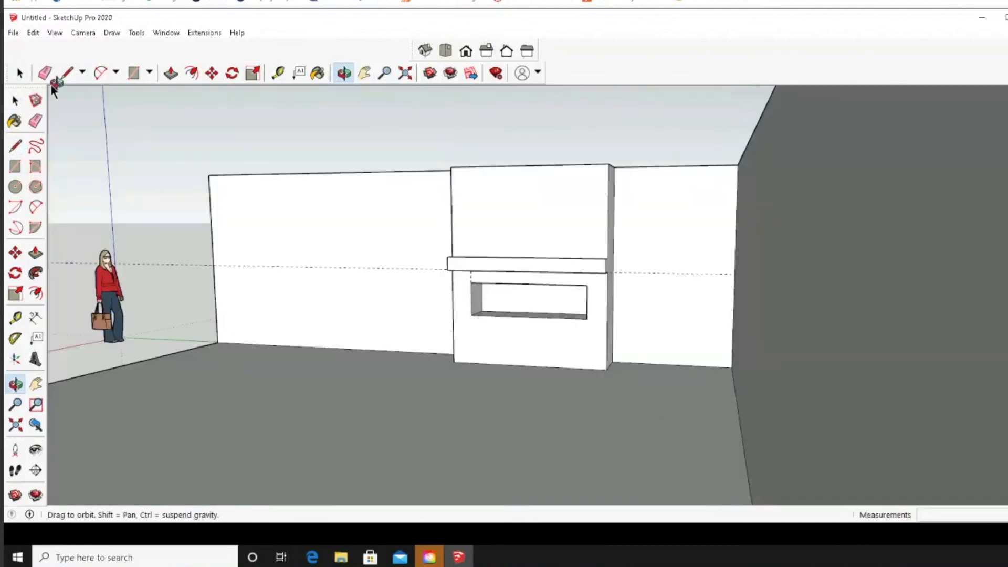
{"action": "left_click", "coordinate": [15, 146]}
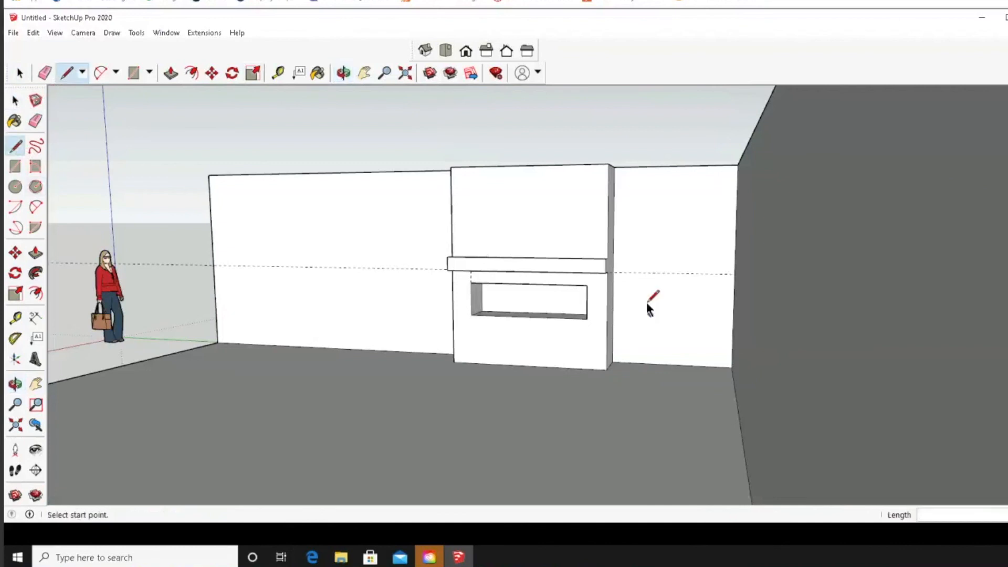
{"action": "left_click", "coordinate": [609, 260]}
{"action": "left_click", "coordinate": [609, 272]}
{"action": "left_click", "coordinate": [20, 74]}
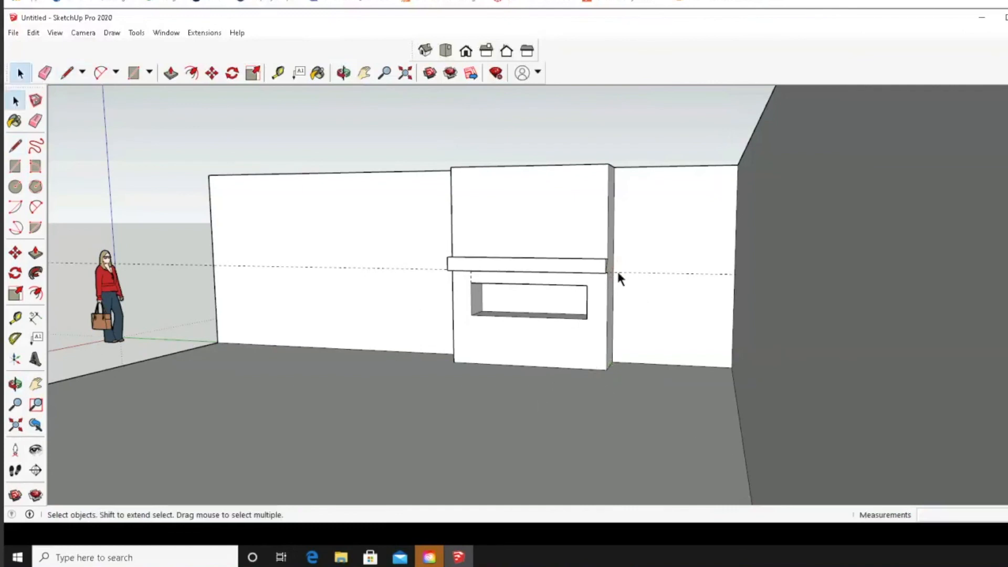
{"action": "left_click", "coordinate": [33, 32]}
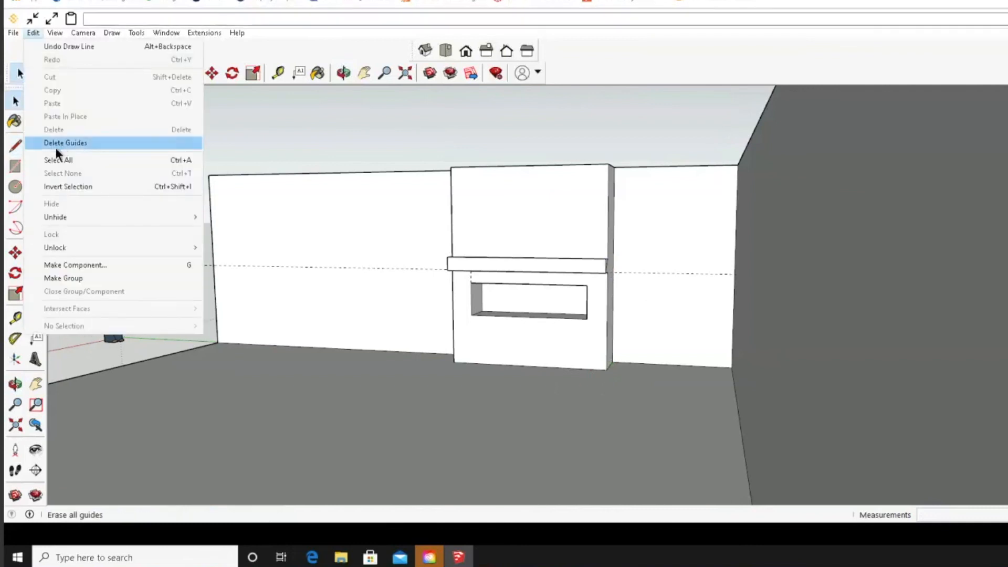
{"action": "left_click", "coordinate": [59, 46]}
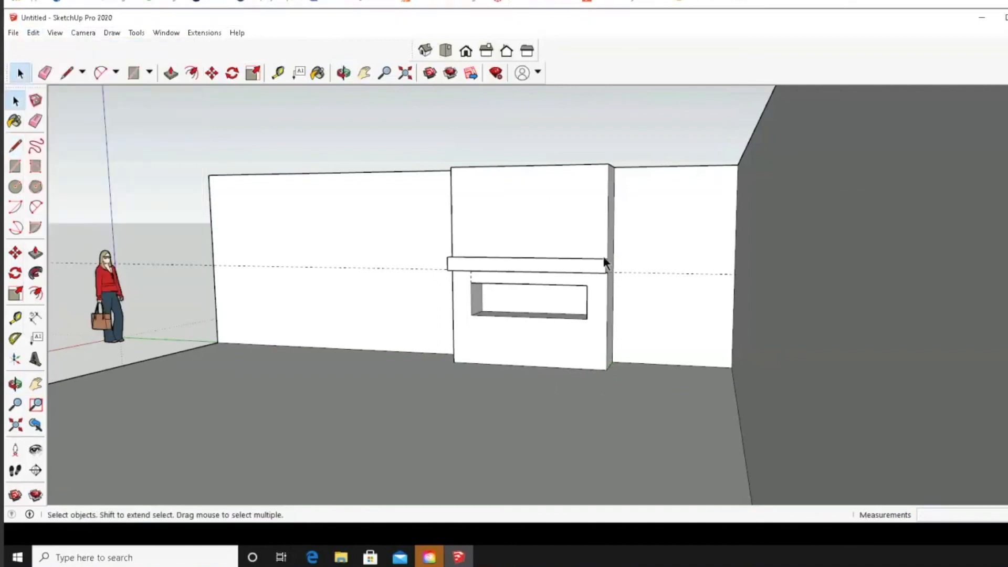
Step: Draw an 8" vertical line along the block's far front edge, from the mantel's upper back corner to its lower one
{"action": "scroll", "coordinate": [650, 437], "scroll_direction": "up", "scroll_amount": 6}
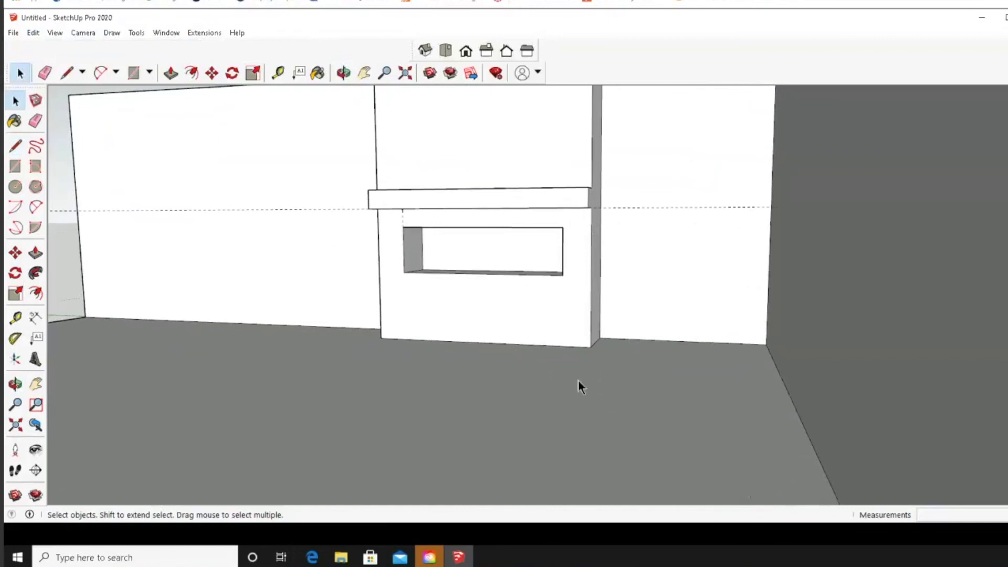
{"action": "left_click", "coordinate": [343, 73]}
{"action": "mouse_move", "coordinate": [694, 404]}
{"action": "left_mouse_down"}
{"action": "mouse_move", "coordinate": [670, 410]}
{"action": "mouse_move", "coordinate": [681, 405]}
{"action": "left_mouse_up"}
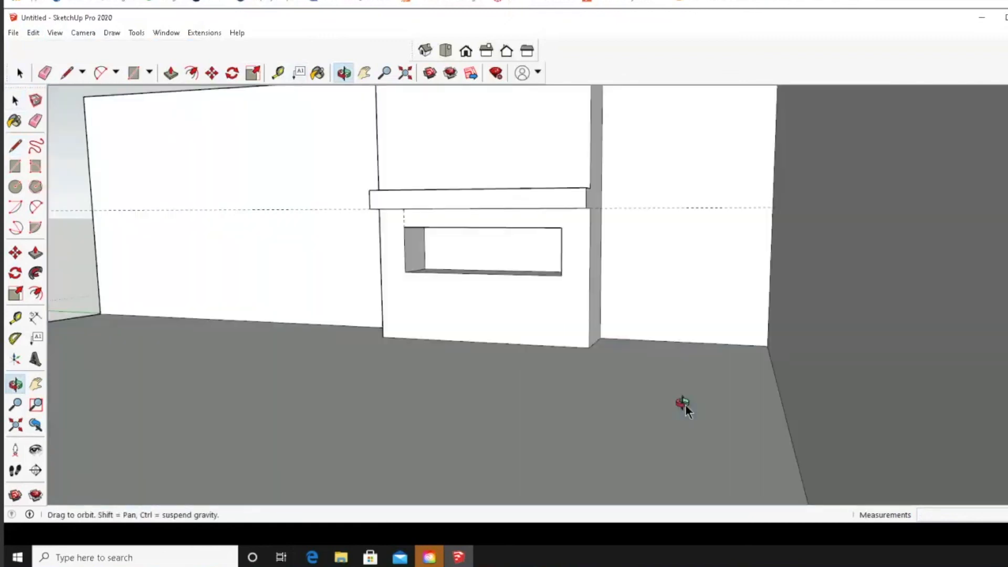
{"action": "left_click", "coordinate": [16, 148]}
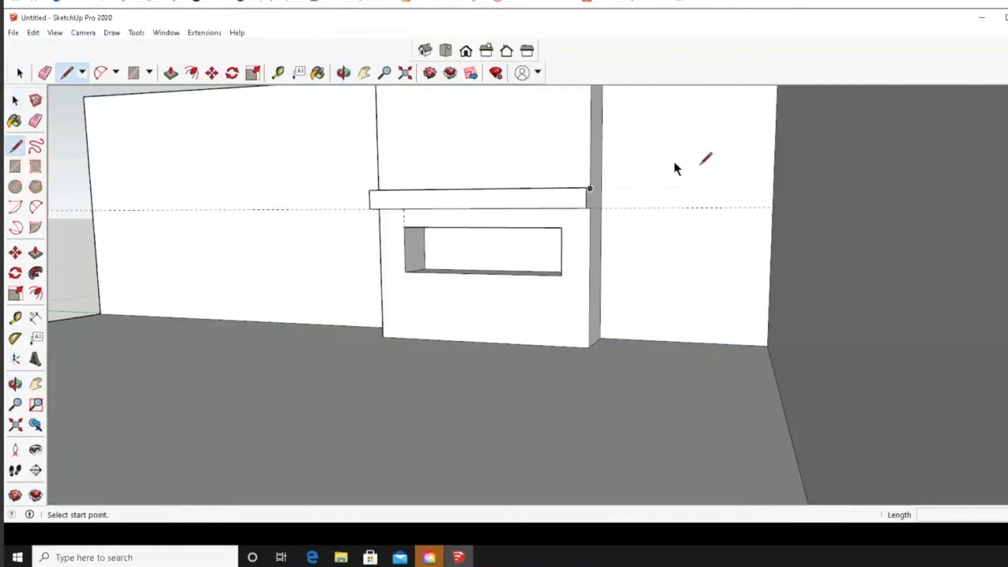
{"action": "left_click", "coordinate": [590, 188]}
{"action": "left_click", "coordinate": [591, 207]}
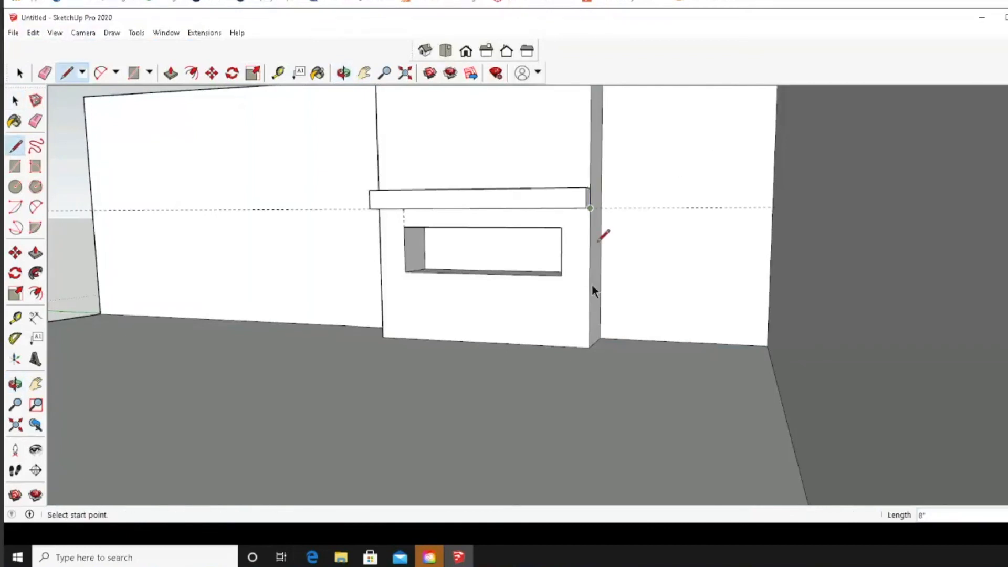
{"action": "left_click", "coordinate": [16, 100]}
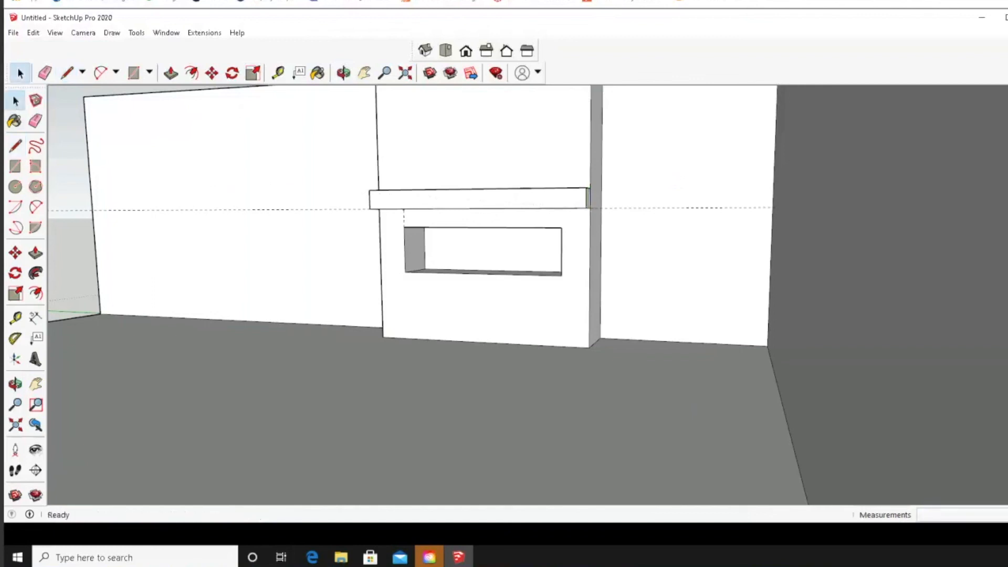
Step: Delete all guides from the model
{"action": "left_click", "coordinate": [33, 33]}
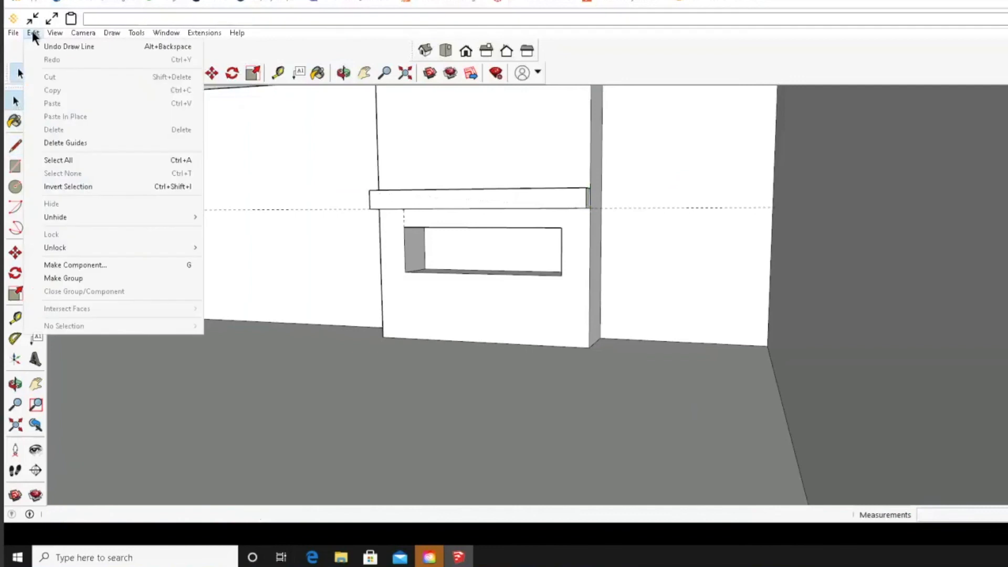
{"action": "left_click", "coordinate": [80, 143]}
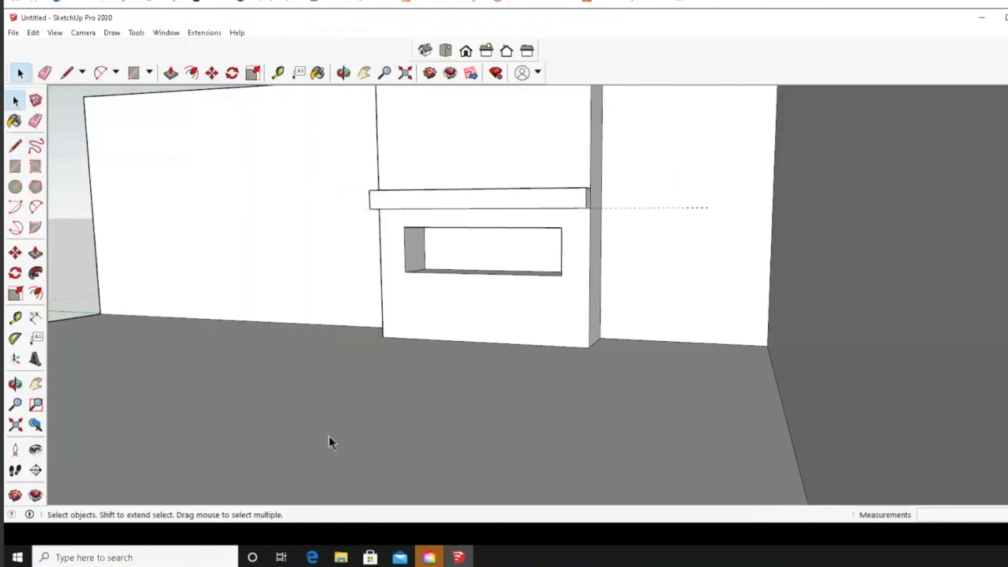
{"action": "left_click", "coordinate": [344, 73]}
{"action": "left_click_drag", "start_coordinate": [295, 414], "coordinate": [504, 411]}
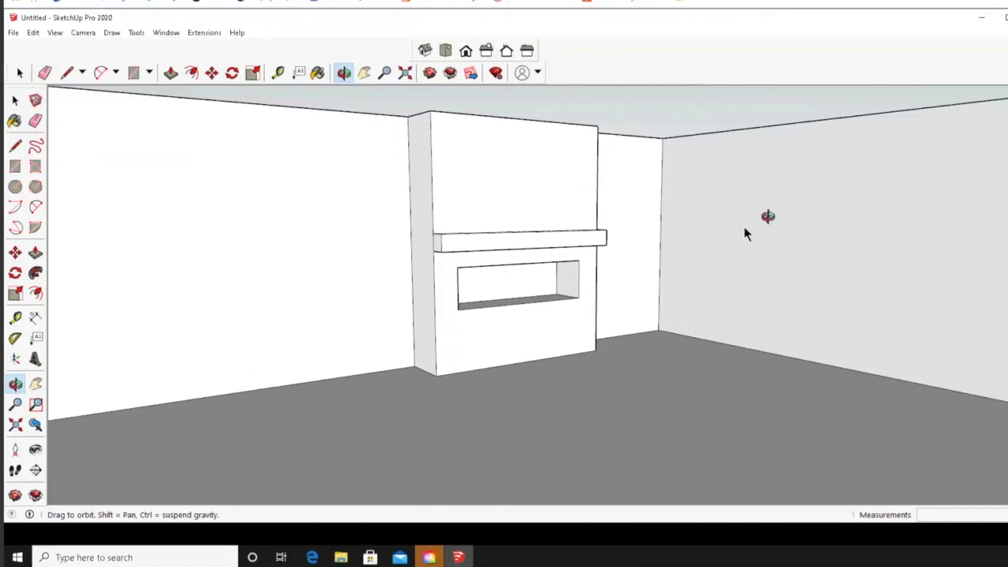
{"action": "key", "text": "space"}
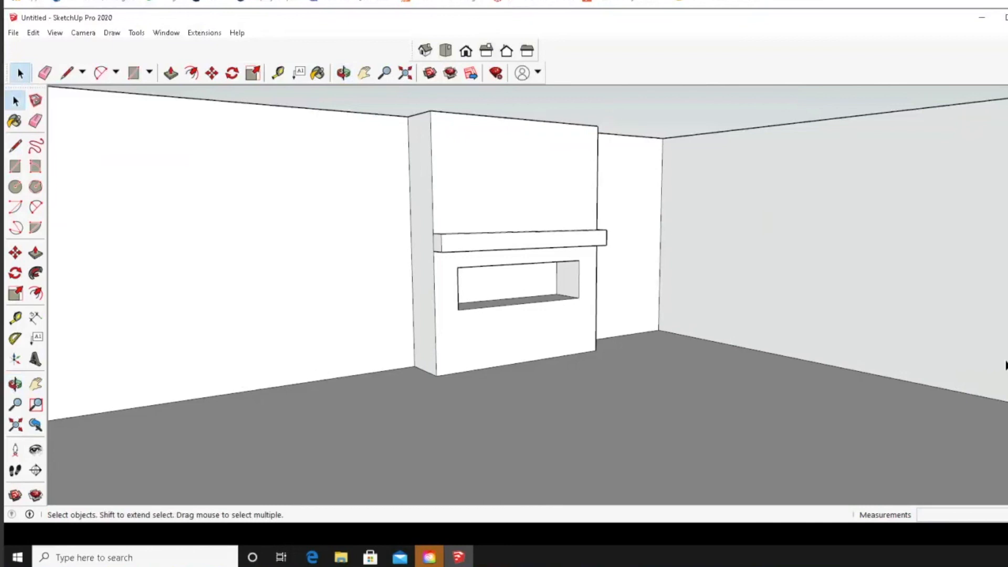
{"action": "scroll", "coordinate": [770, 382], "scroll_direction": "down", "scroll_amount": 8}
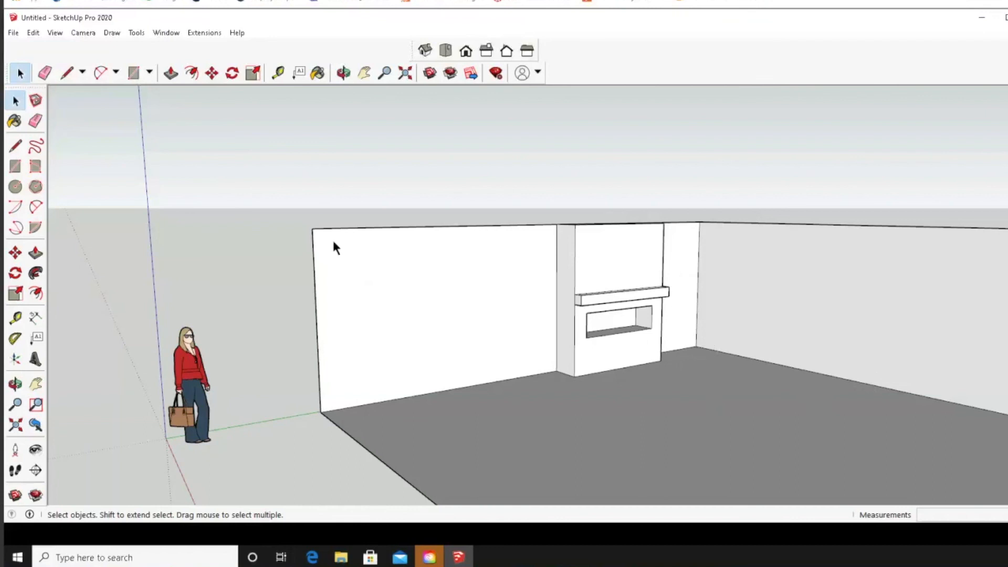
Step: Place a guide point 4' from the corner near the fireplace along the base of the adjoining wall with the Tape Measure
{"action": "left_click", "coordinate": [278, 73]}
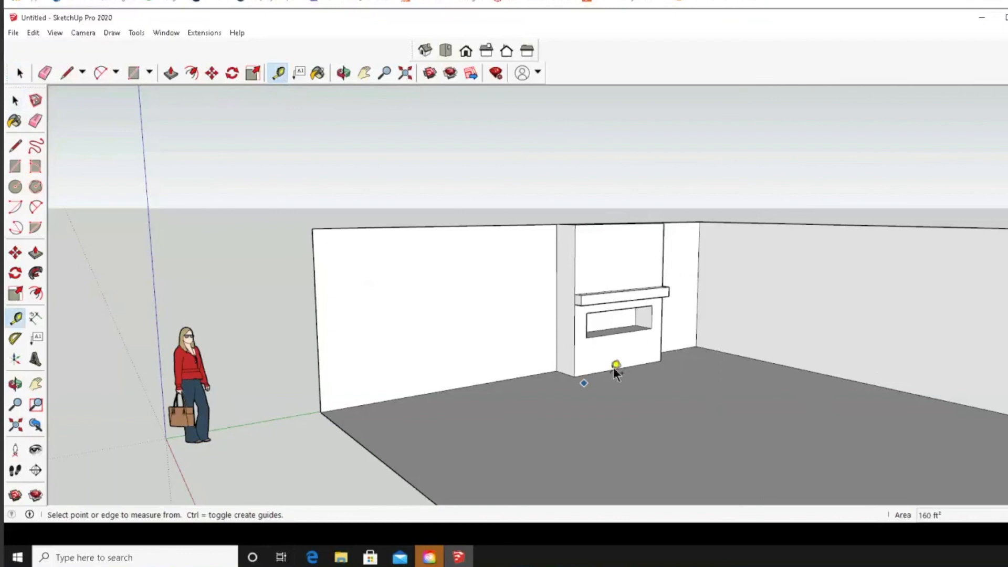
{"action": "left_click", "coordinate": [697, 344]}
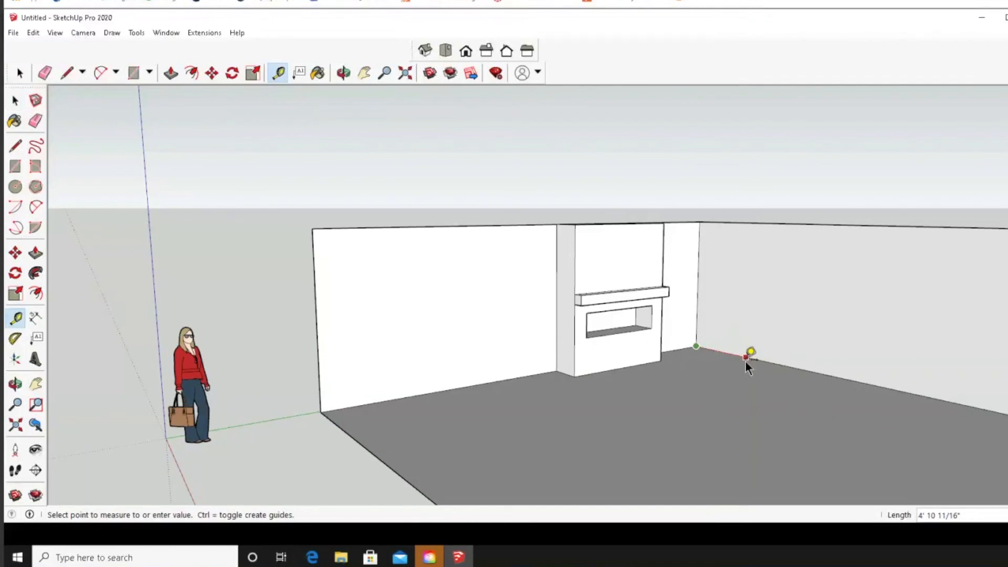
{"action": "type", "text": "4'"}
{"action": "key", "text": "Return"}
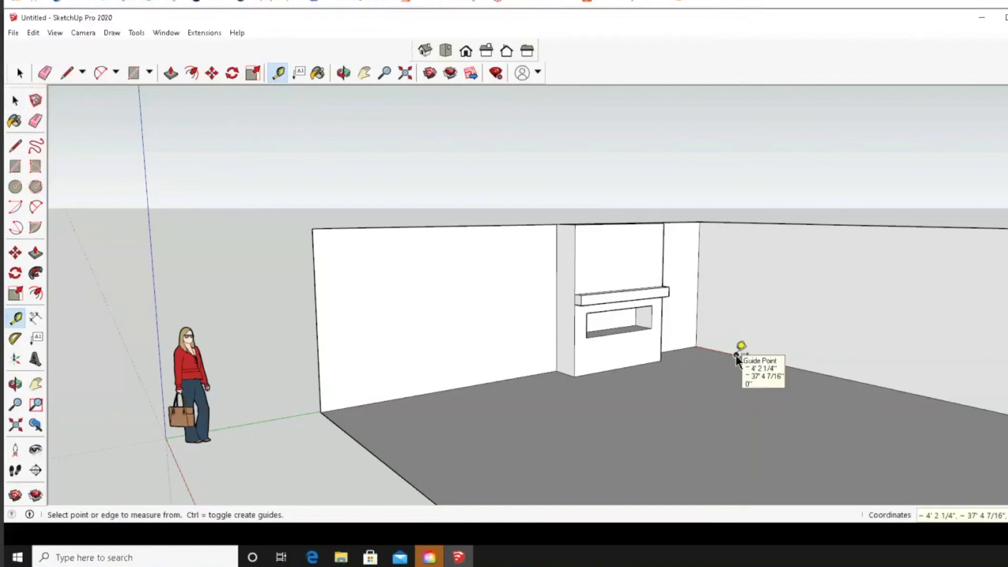
Step: Create a vertical guide running 8'6" up the adjoining wall from the guide point at its base
{"action": "left_click", "coordinate": [737, 359]}
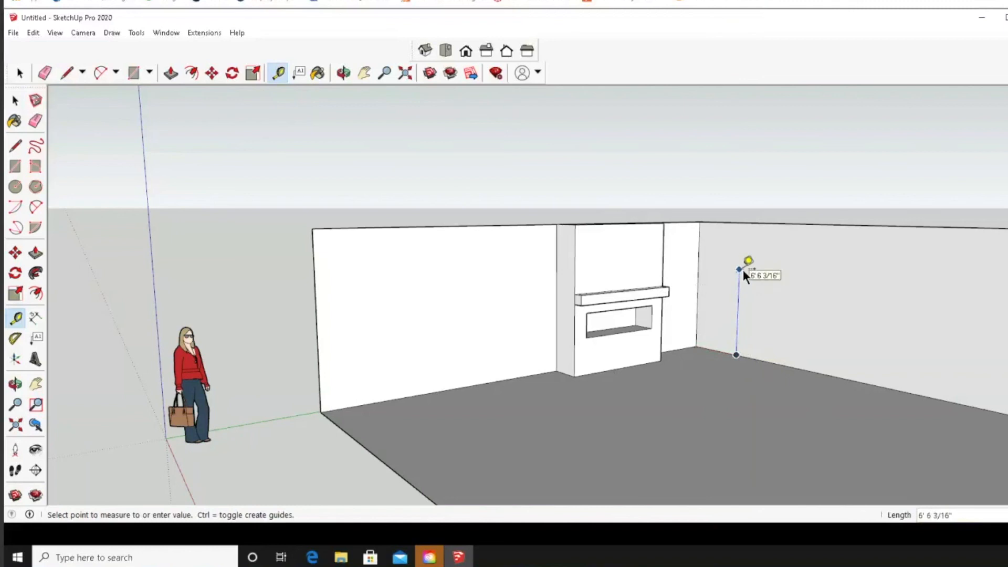
{"action": "type", "text": "8"}
{"action": "type", "text": "' 6"}
{"action": "type", "text": "8"}
{"action": "type", "text": "'6"}
{"action": "key", "text": "Return"}
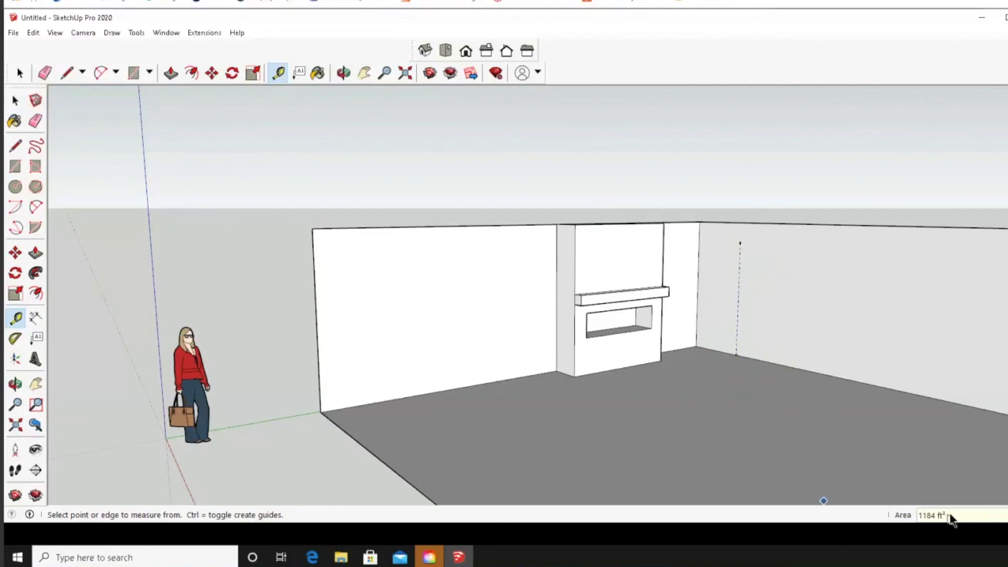
Step: Extend a 36" horizontal guide away from the fireplace corner at the vertical guide's top end, and run a vertical guide down to the floor
{"action": "left_click", "coordinate": [742, 242]}
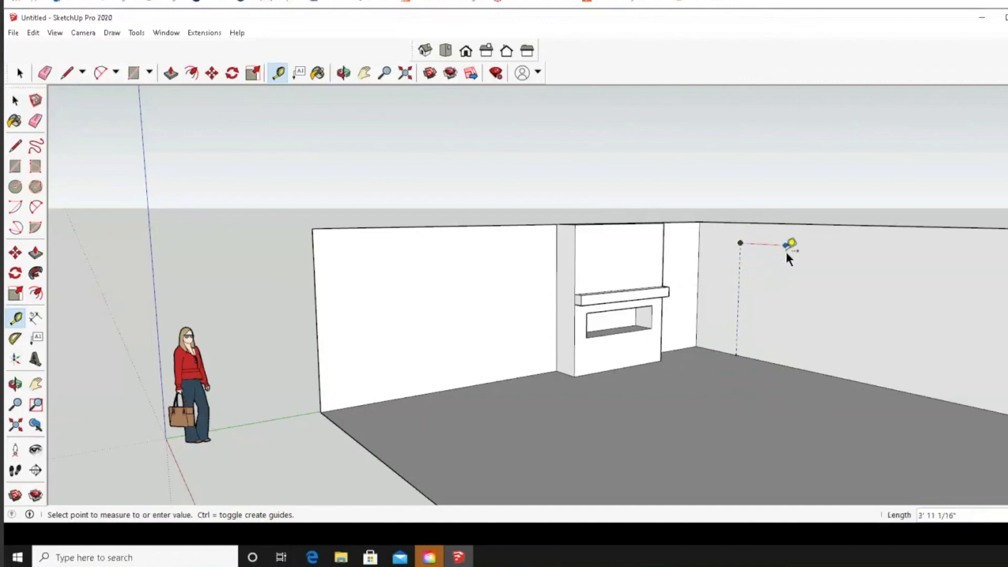
{"action": "type", "text": "36"}
{"action": "key", "text": "Return"}
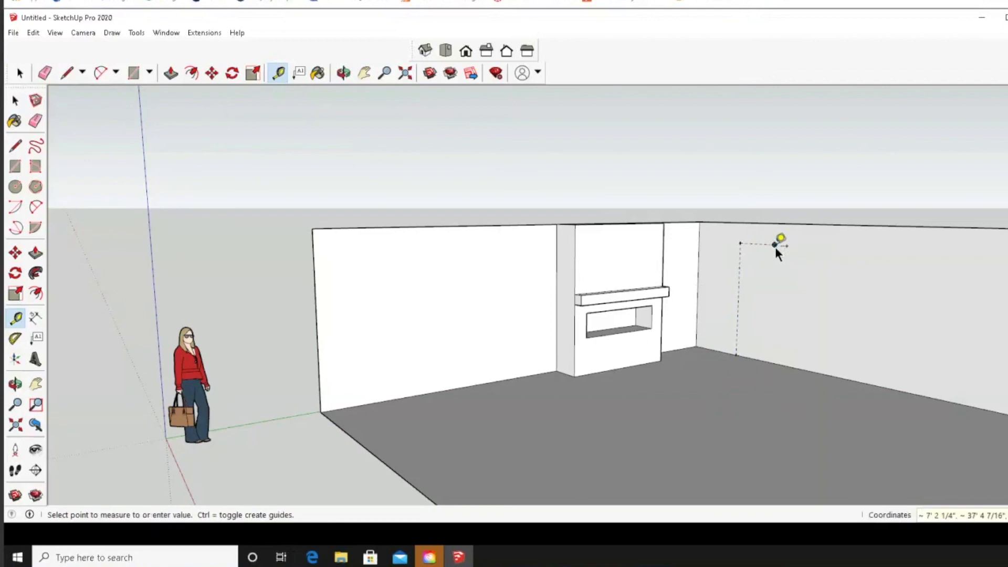
{"action": "left_click", "coordinate": [775, 245]}
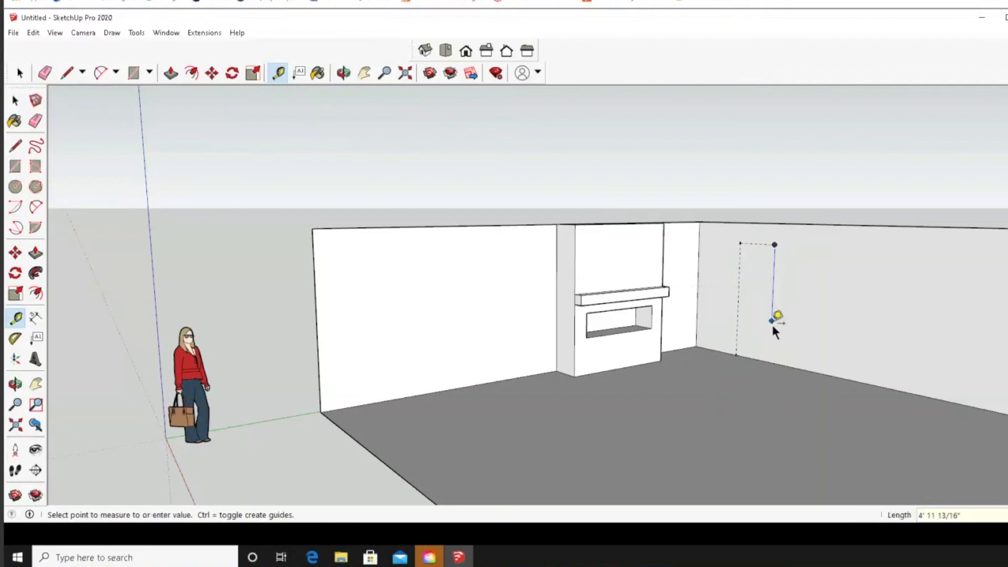
{"action": "left_click", "coordinate": [772, 362]}
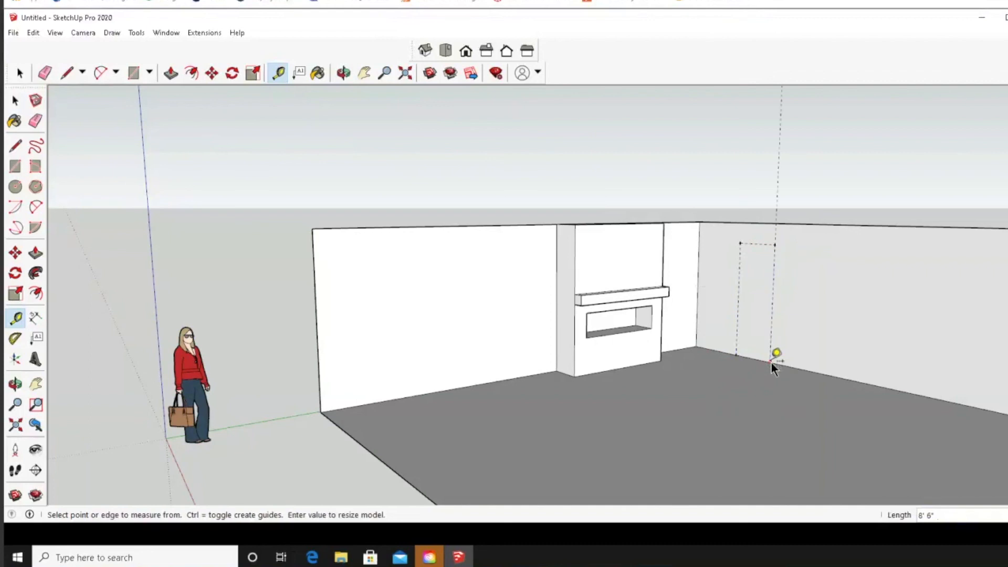
{"action": "left_click", "coordinate": [842, 429]}
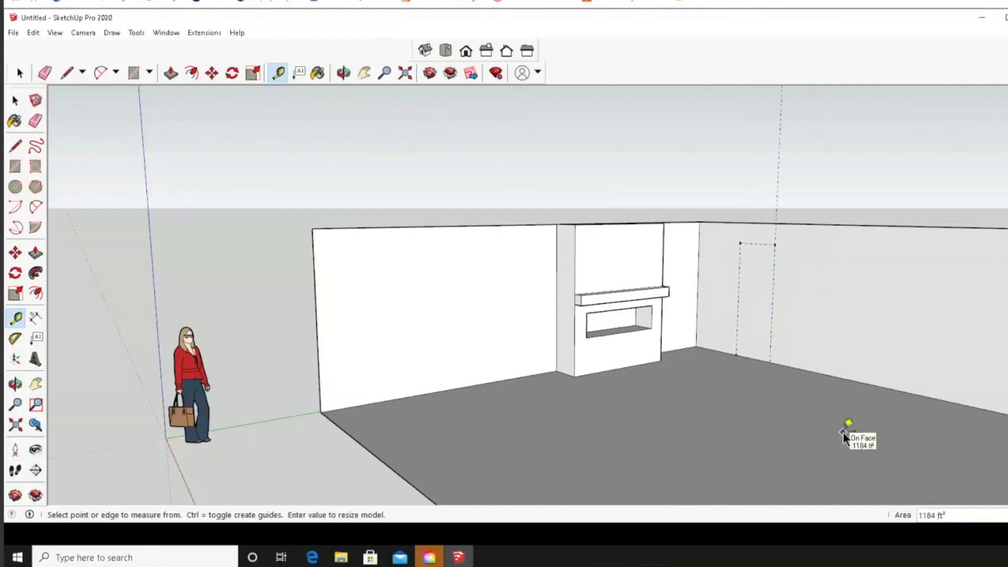
Step: Mark the second panel with a 3' horizontal guide from the first panel's upper corner and a vertical guide to the floor
{"action": "left_click", "coordinate": [776, 245]}
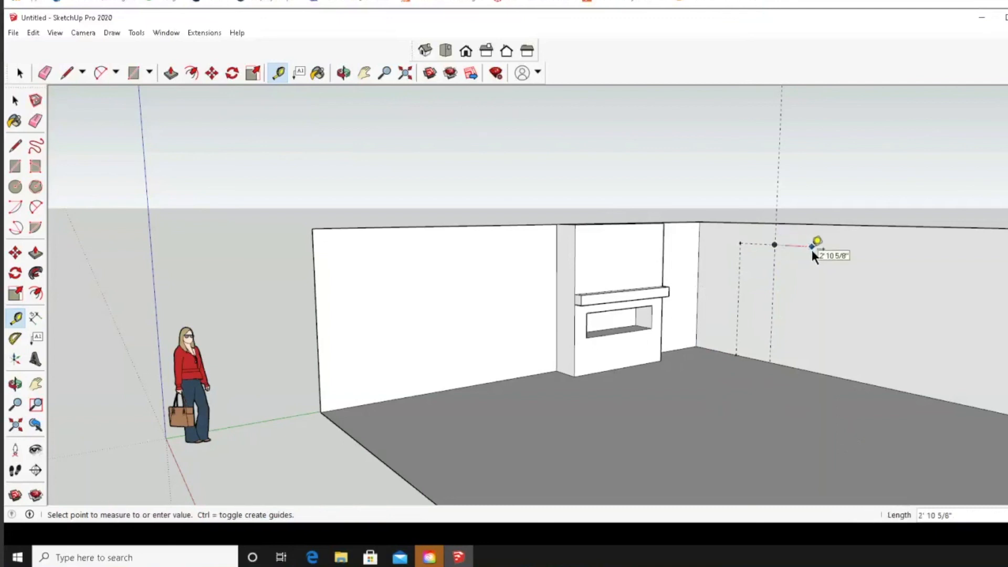
{"action": "type", "text": "3"}
{"action": "key", "text": "Return"}
{"action": "left_click", "coordinate": [813, 247]}
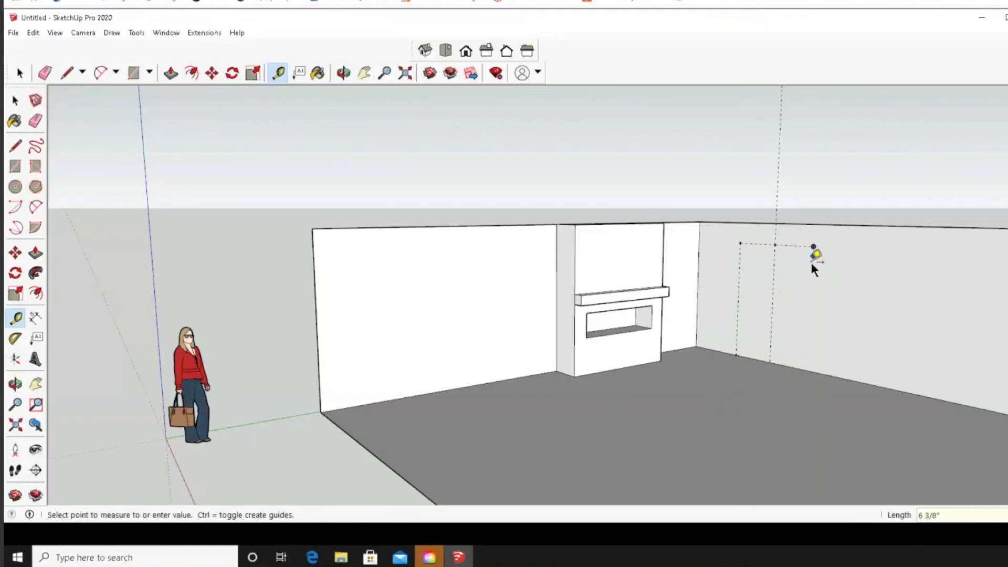
{"action": "left_click", "coordinate": [805, 369]}
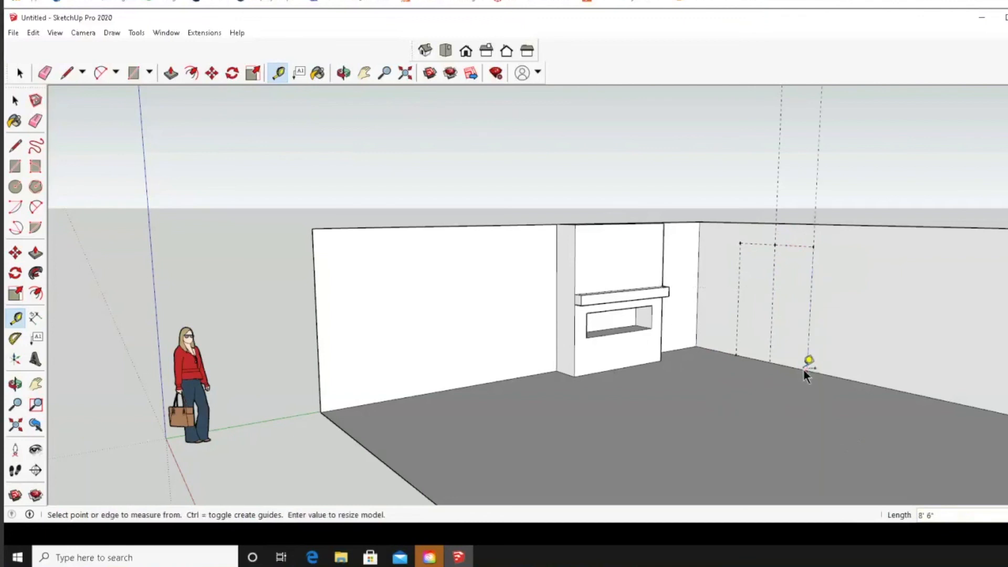
Step: Mark the third panel with another 3' horizontal guide at the same height and a vertical guide to the floor
{"action": "left_click", "coordinate": [814, 247]}
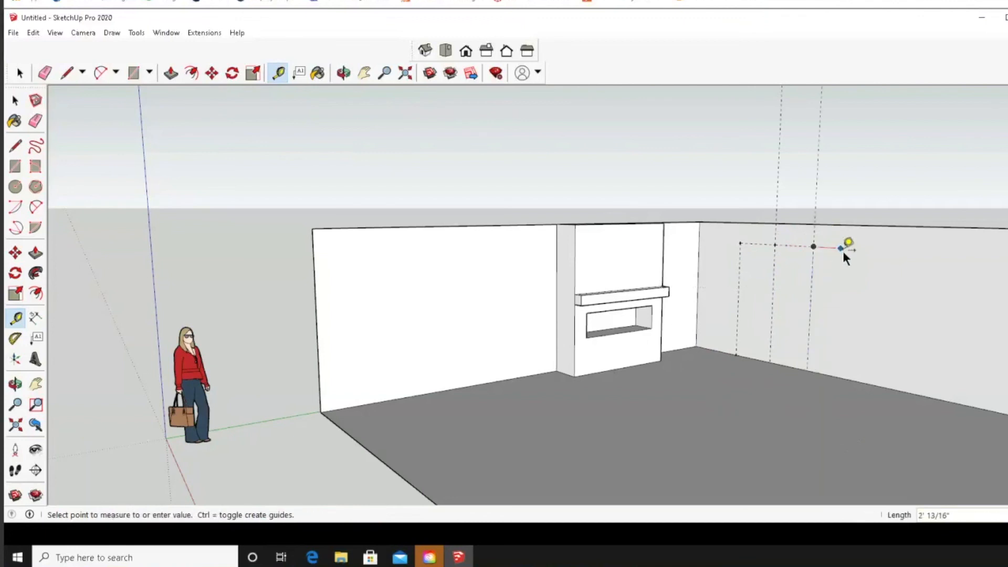
{"action": "type", "text": "3'"}
{"action": "key", "text": "Return"}
{"action": "left_click", "coordinate": [857, 248]}
{"action": "left_click", "coordinate": [849, 379]}
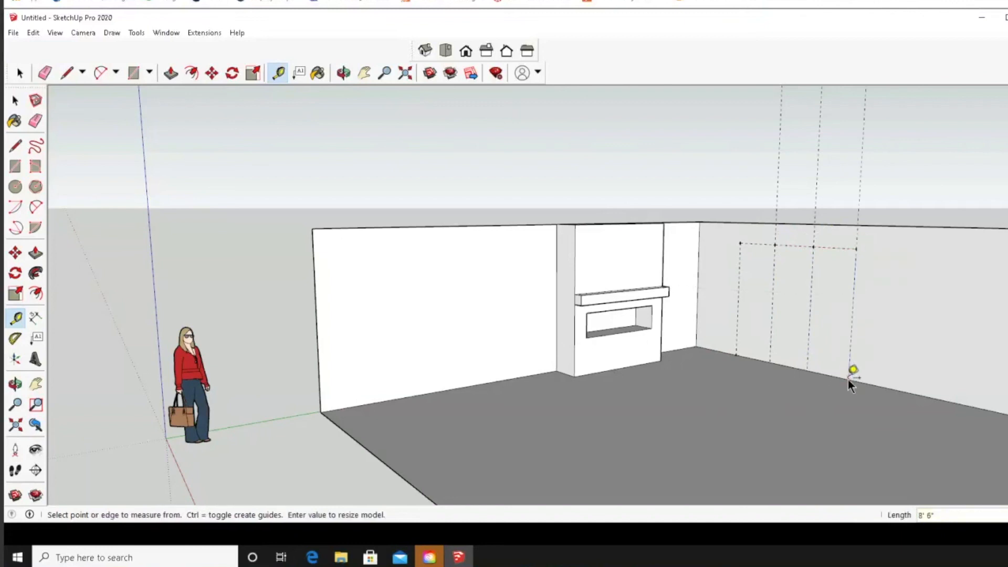
Step: Mark the fourth panel with a last 3' horizontal guide at the same height and a vertical guide to the floor
{"action": "left_click", "coordinate": [858, 248]}
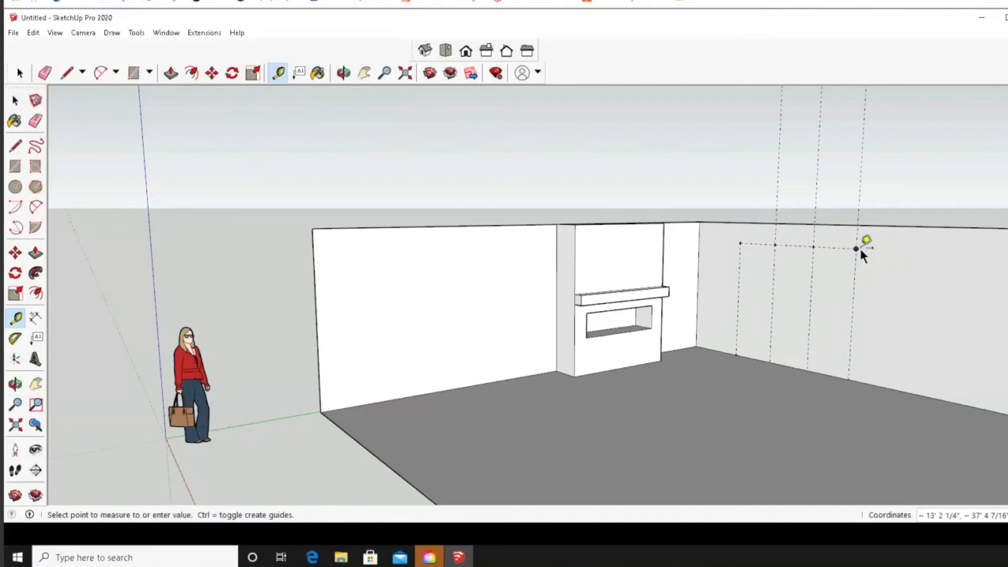
{"action": "type", "text": "3"}
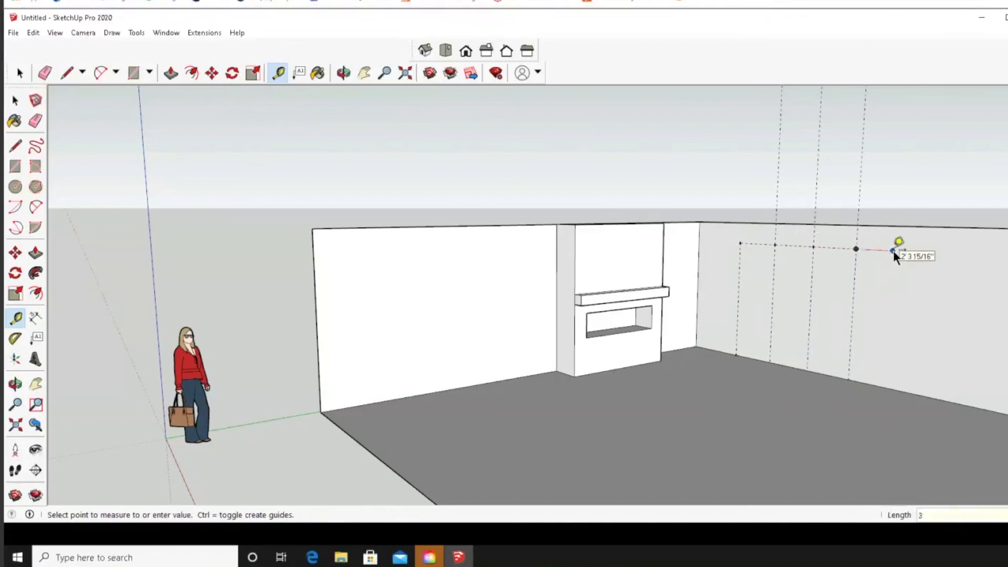
{"action": "key", "text": "Return"}
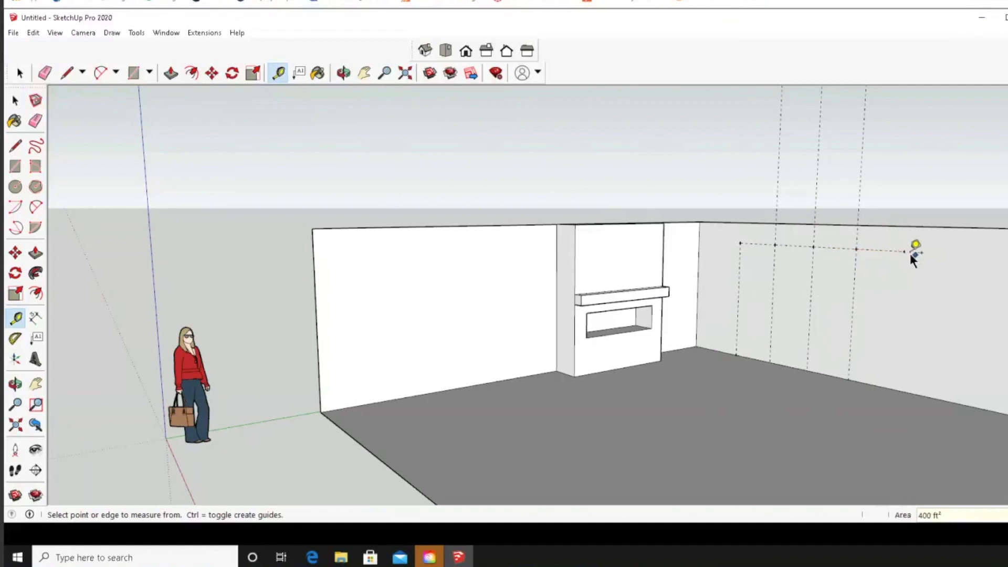
{"action": "left_click", "coordinate": [904, 252]}
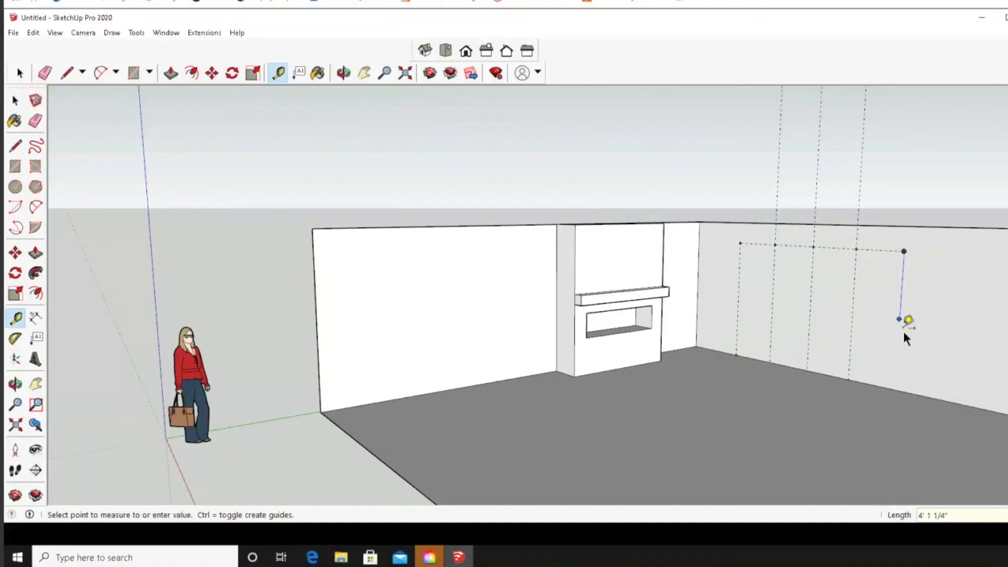
{"action": "left_click", "coordinate": [895, 386]}
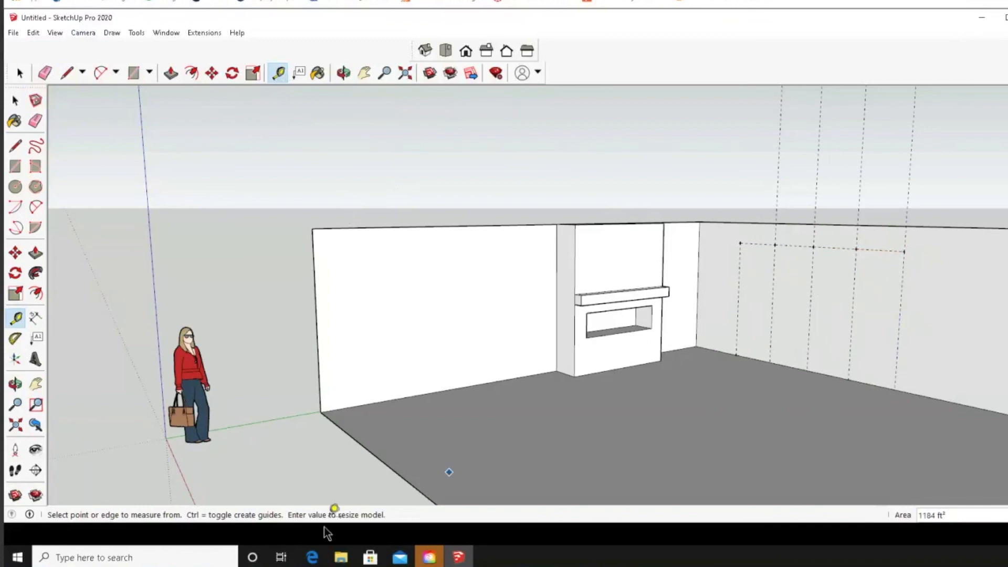
{"action": "left_click", "coordinate": [429, 556]}
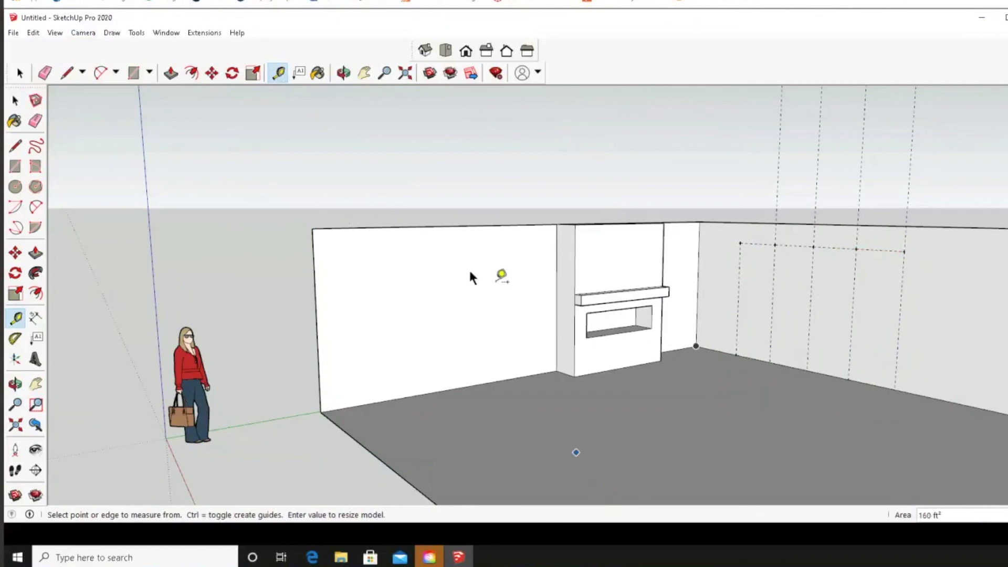
Step: Draw four adjacent 8'6" by 3' rectangles on the wall, using the guide intersections at the top and floor as corners
{"action": "left_click", "coordinate": [16, 167]}
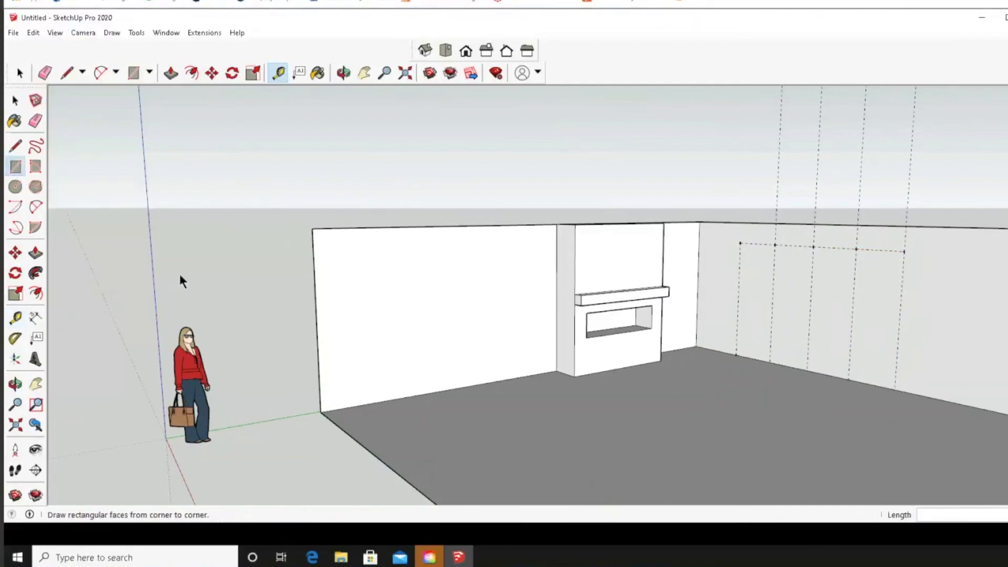
{"action": "left_click", "coordinate": [740, 243]}
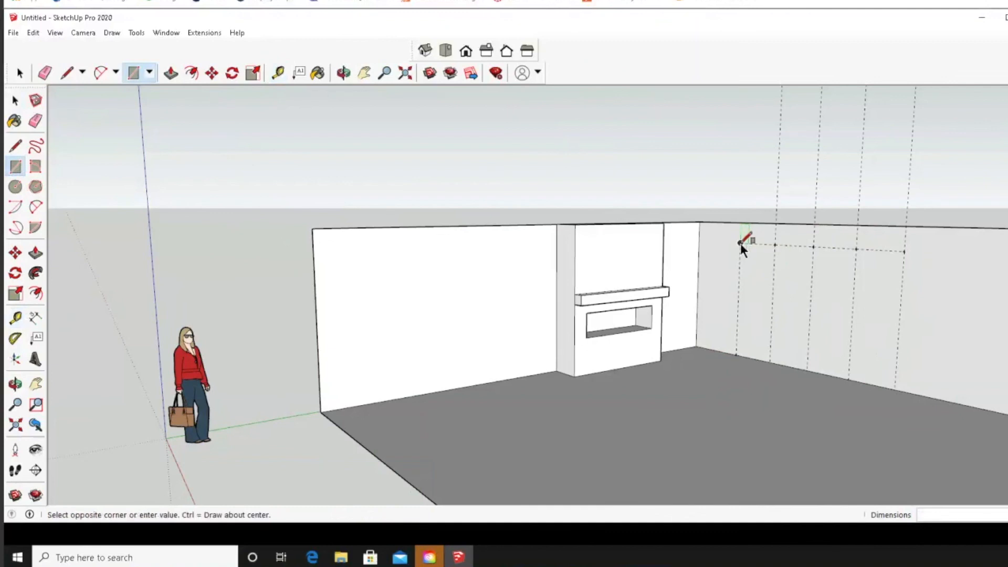
{"action": "left_click", "coordinate": [770, 363]}
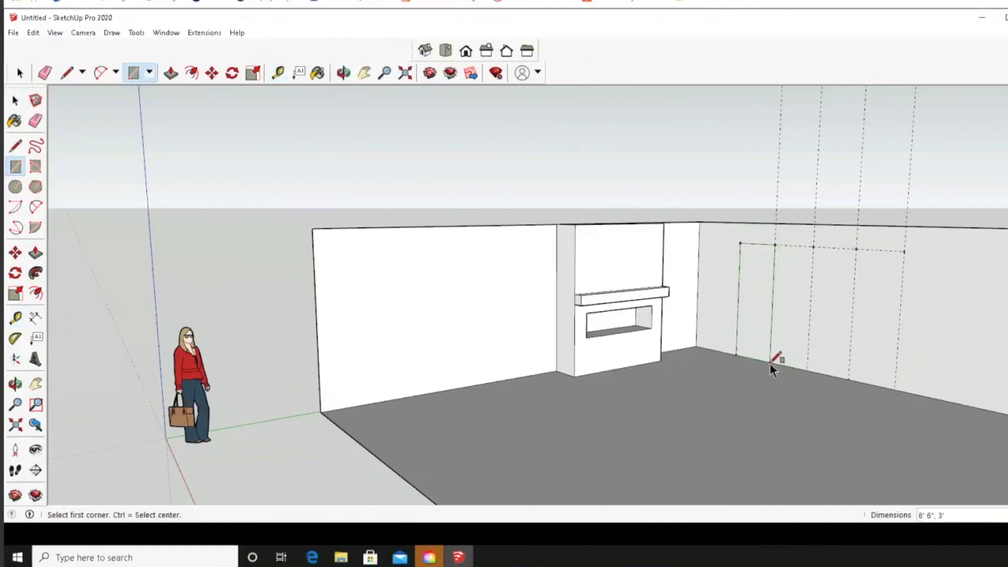
{"action": "left_click", "coordinate": [774, 244]}
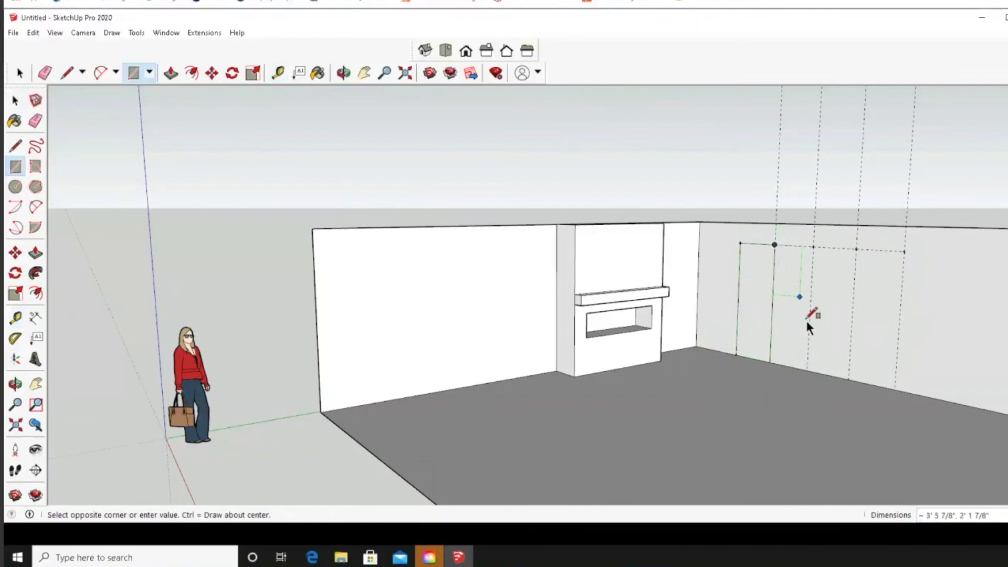
{"action": "left_click", "coordinate": [807, 371]}
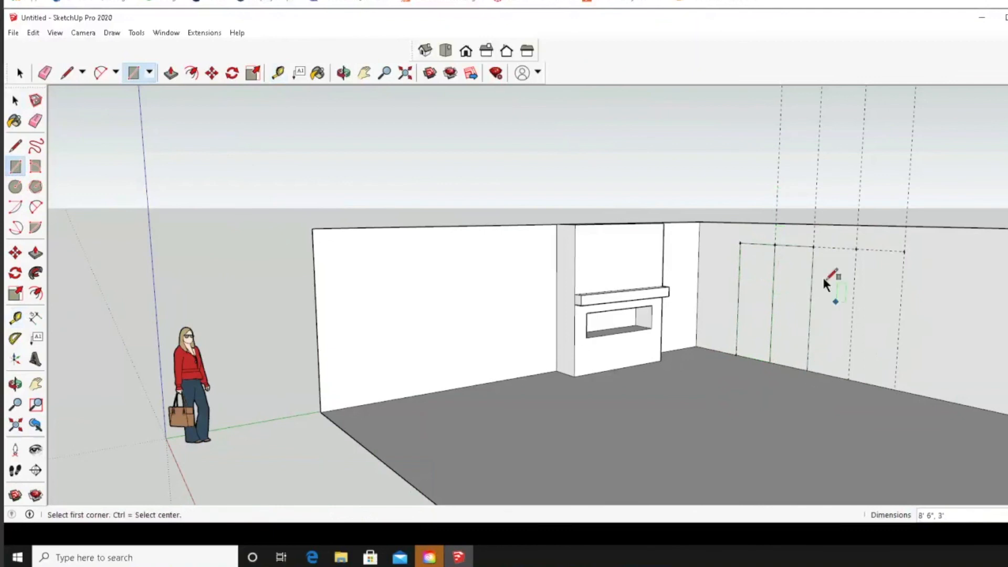
{"action": "left_click", "coordinate": [814, 246]}
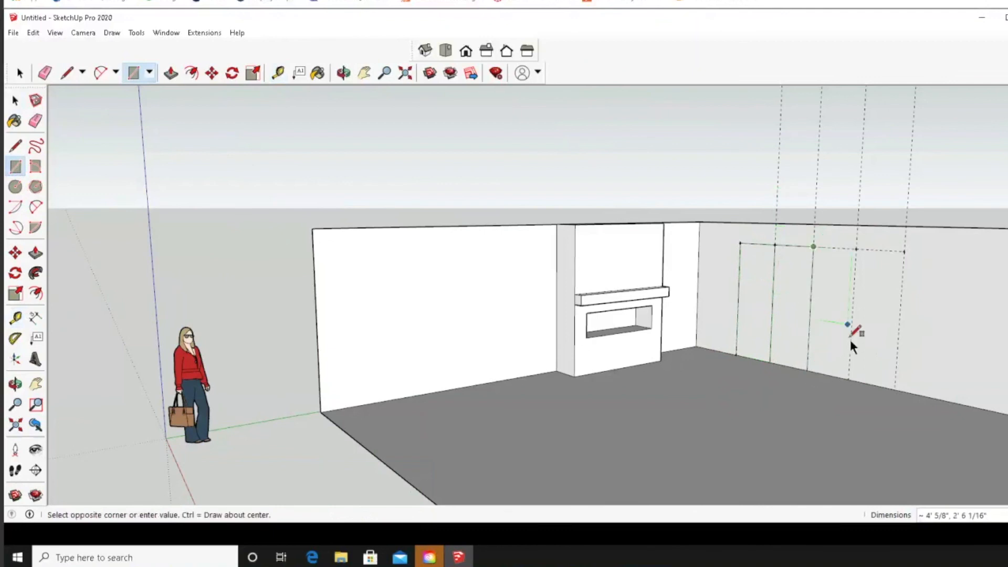
{"action": "left_click", "coordinate": [851, 379]}
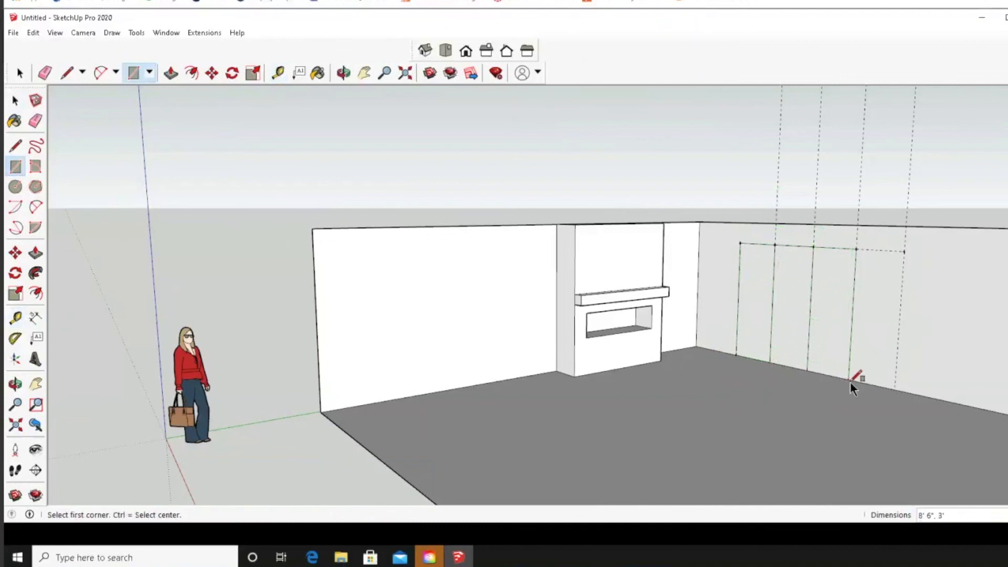
{"action": "left_click", "coordinate": [857, 249]}
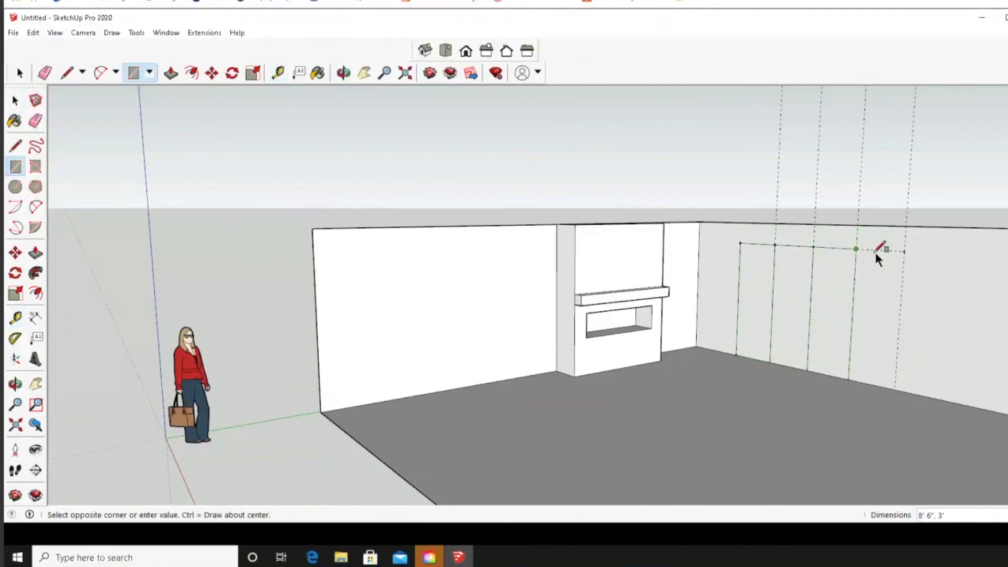
{"action": "left_click", "coordinate": [896, 386]}
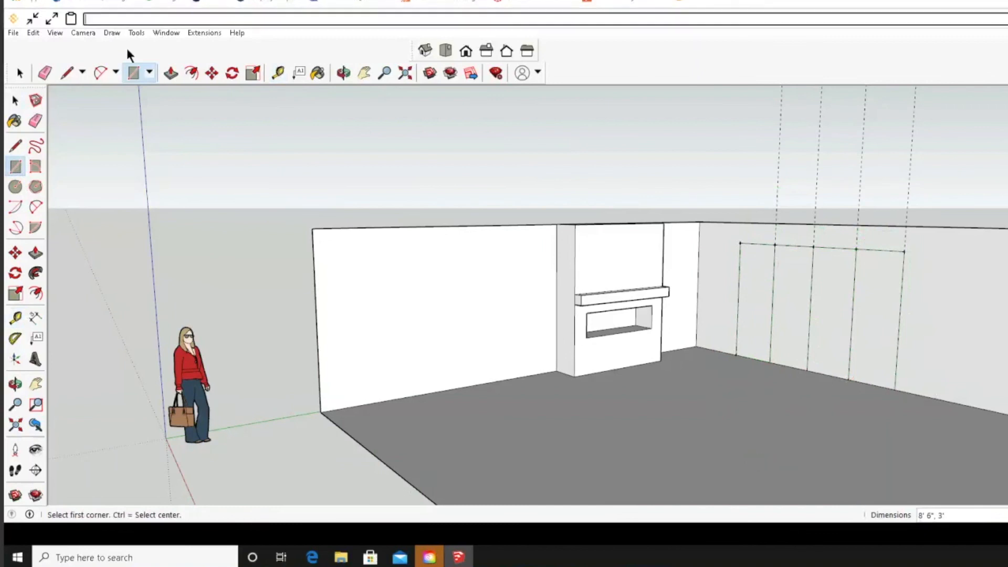
Step: Delete all construction guides around the four wall panels
{"action": "left_click", "coordinate": [33, 34]}
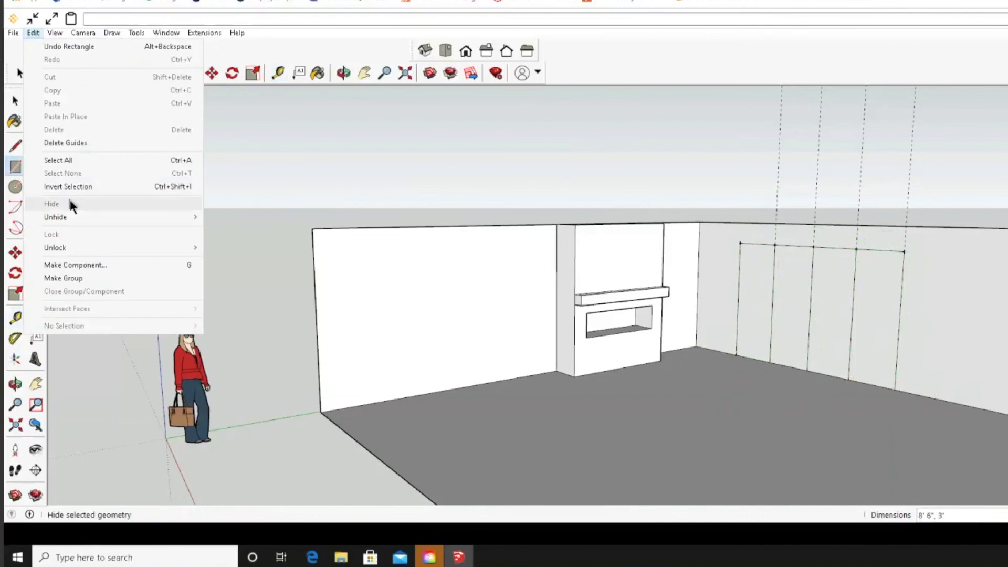
{"action": "left_click", "coordinate": [68, 143]}
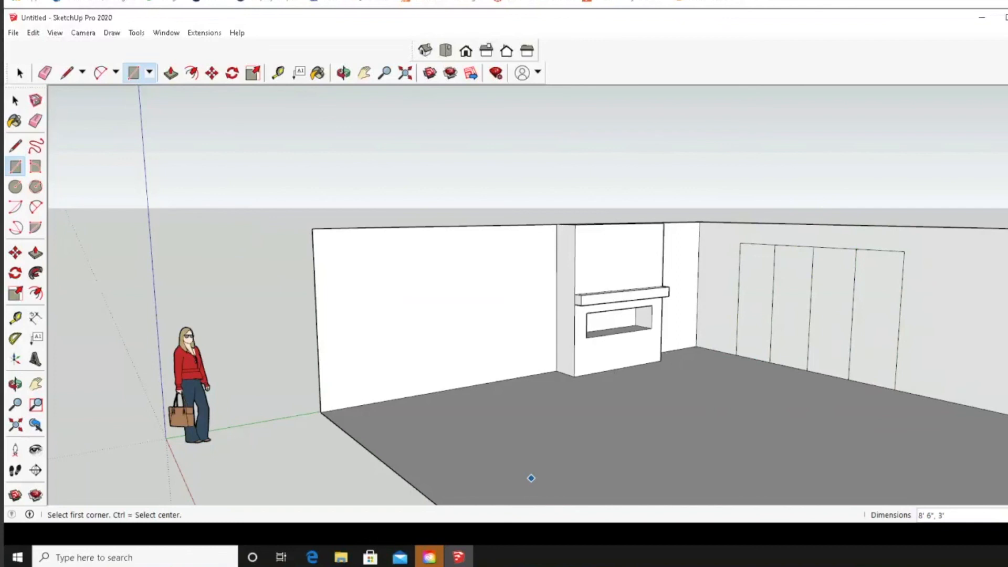
{"action": "key", "text": "c"}
Step: Offset the outline of the panel nearest the fireplace corner inward by 2"
{"action": "left_click", "coordinate": [36, 294]}
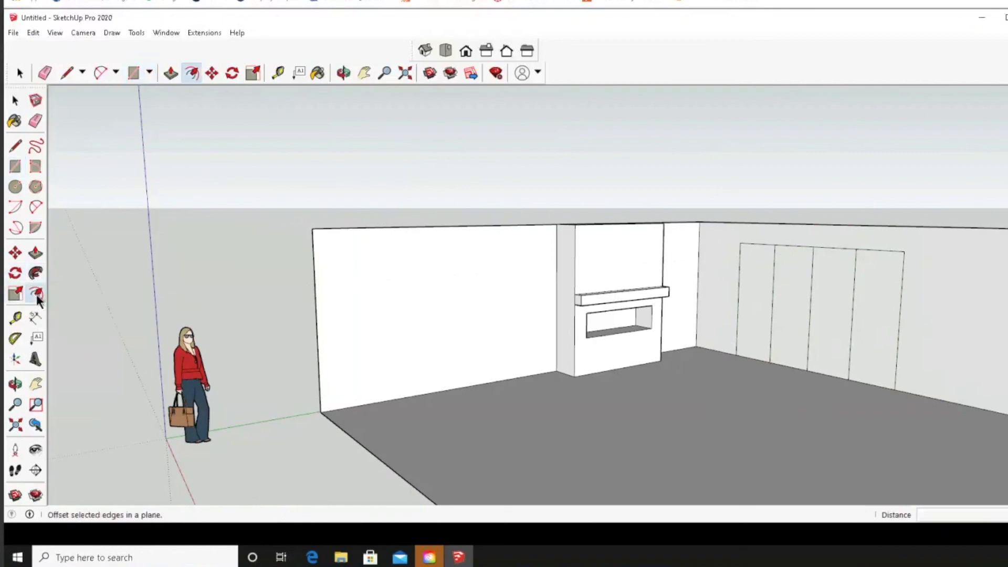
{"action": "left_click", "coordinate": [757, 291]}
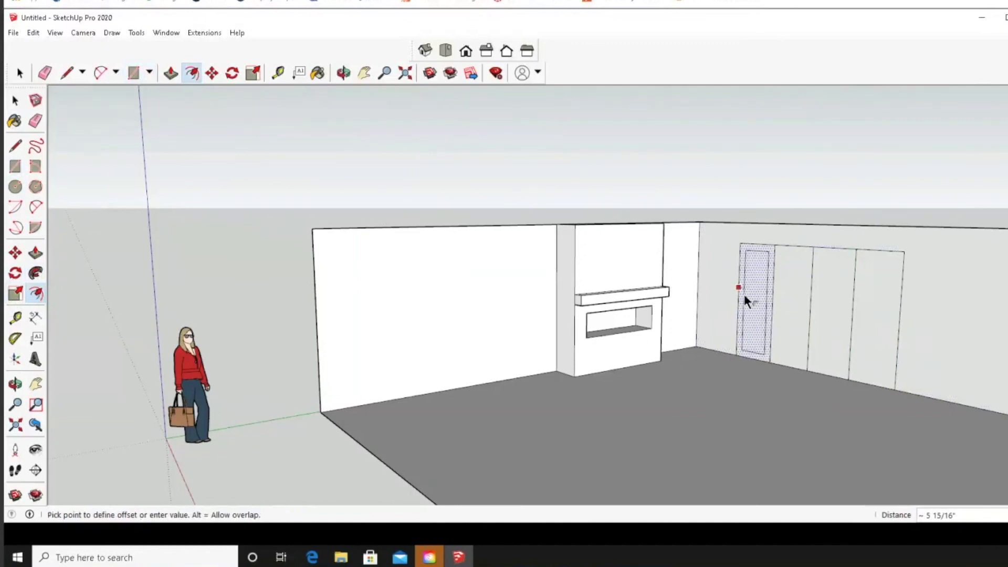
{"action": "type", "text": "2"}
{"action": "key", "text": "Return"}
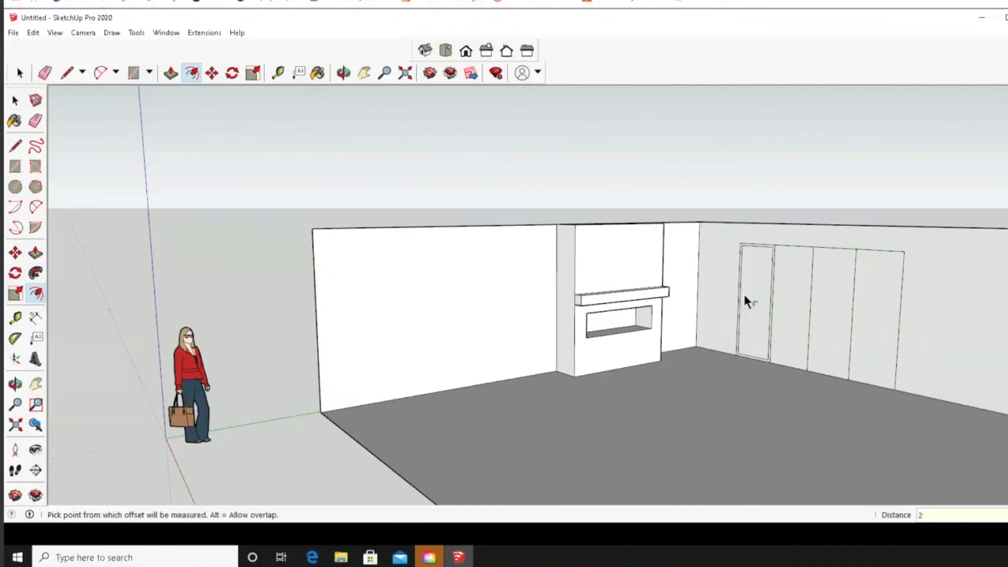
Step: Offset the outlines of the remaining three wall panels inward by 2" each
{"action": "left_click", "coordinate": [790, 287]}
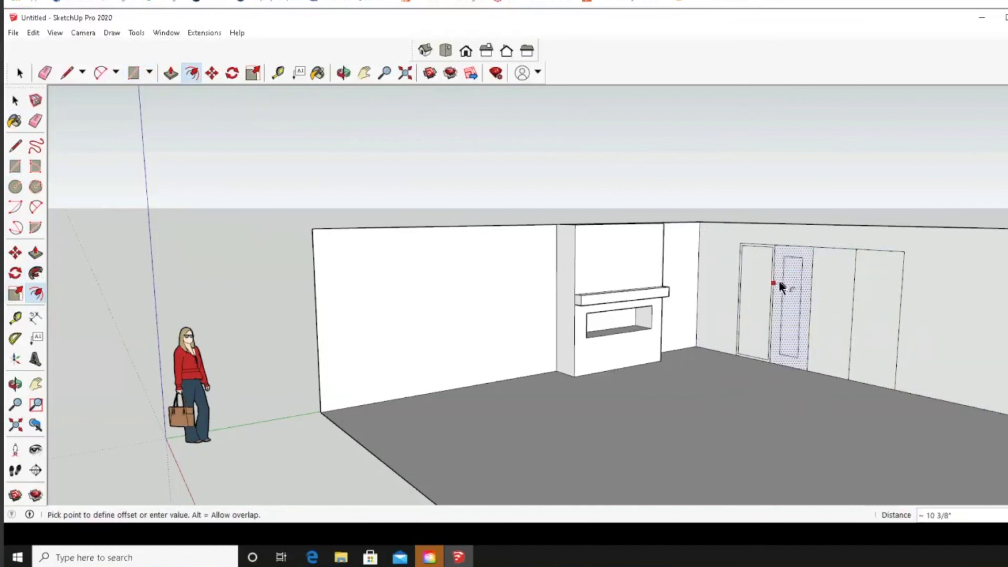
{"action": "type", "text": "2"}
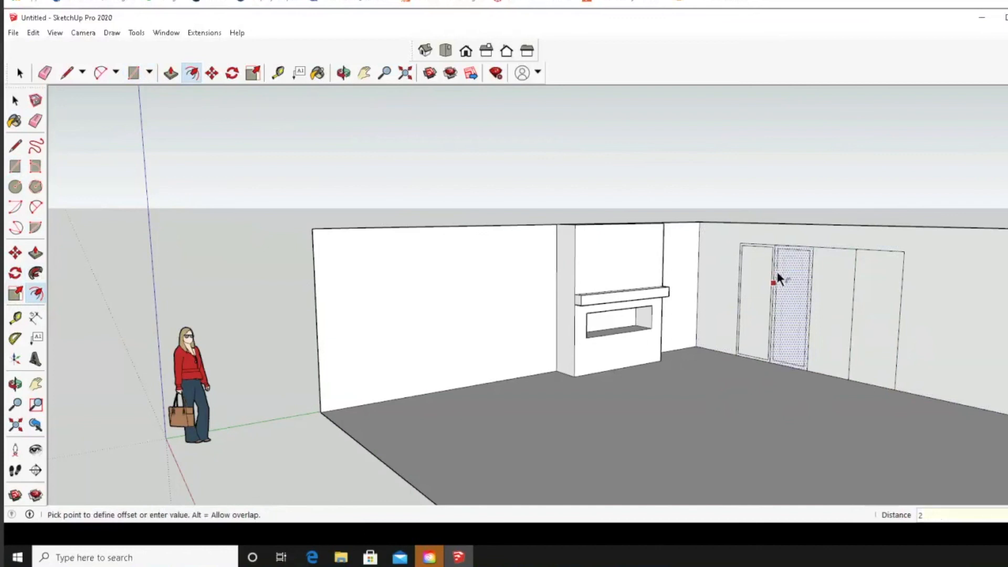
{"action": "key", "text": "Return"}
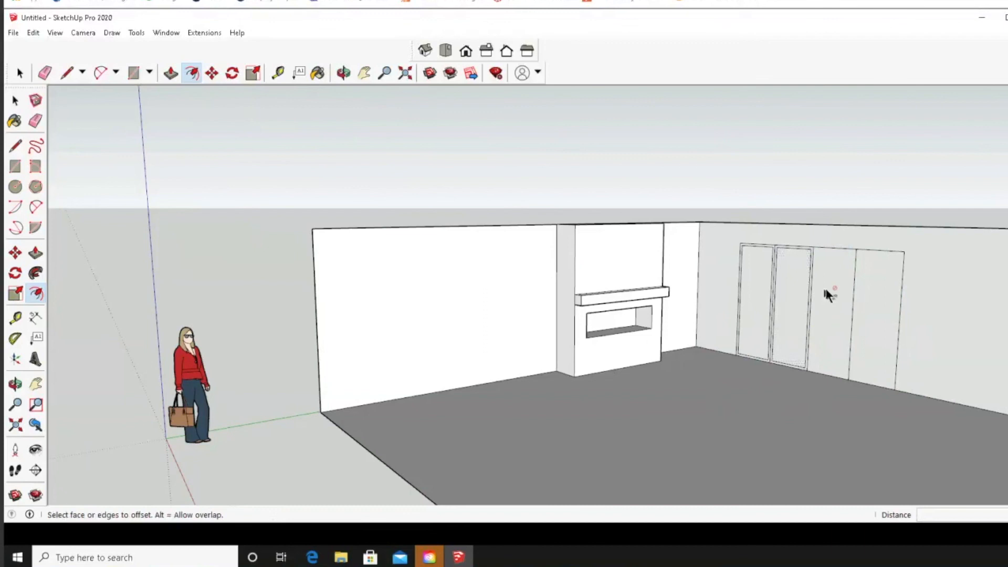
{"action": "left_click", "coordinate": [830, 293]}
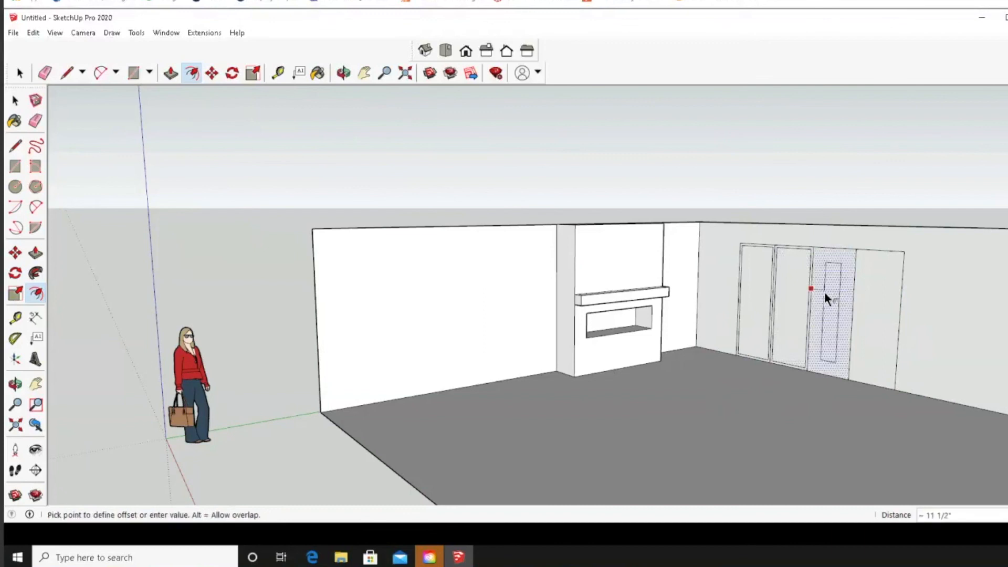
{"action": "type", "text": "2"}
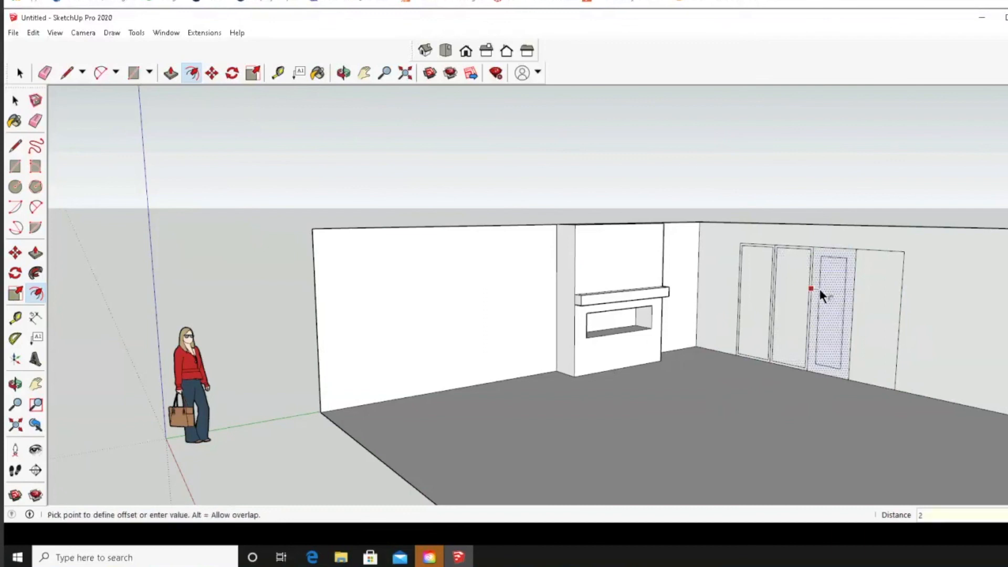
{"action": "key", "text": "Return"}
{"action": "left_click", "coordinate": [865, 295]}
{"action": "type", "text": "2"}
{"action": "key", "text": "Return"}
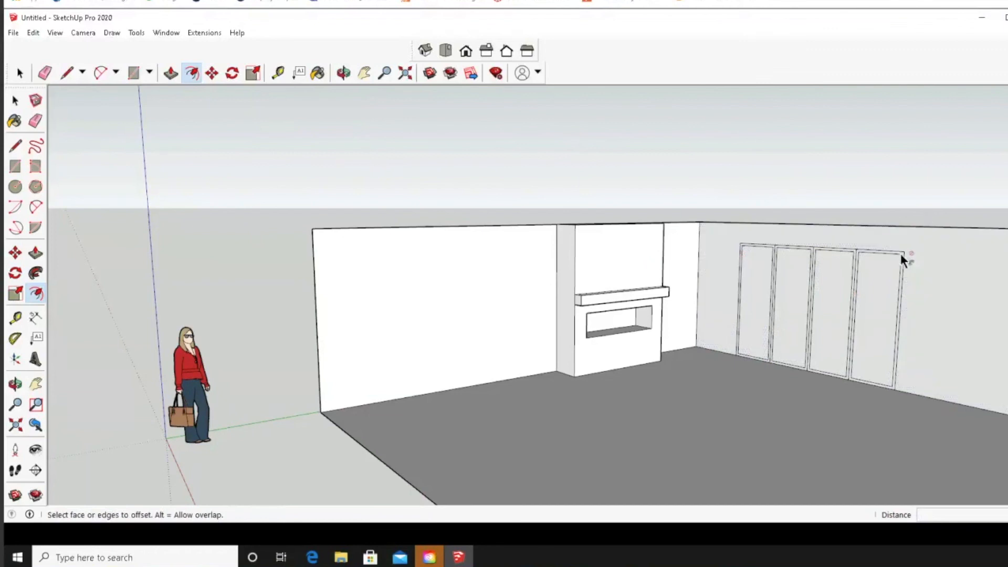
Step: Push/Pull the frame border of the panel nearest the fireplace corner 1" out from the wall into the room
{"action": "left_click", "coordinate": [34, 254]}
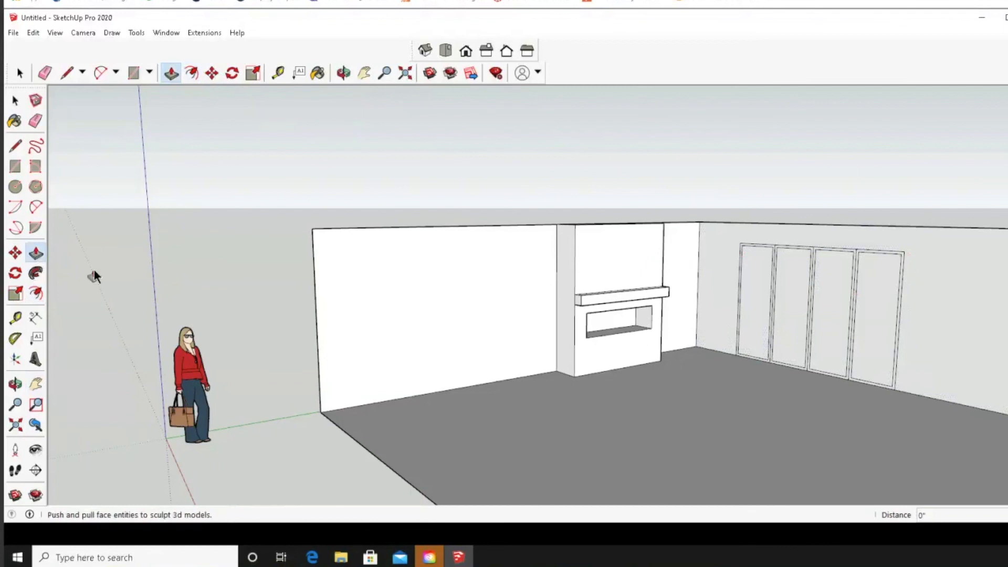
{"action": "left_click", "coordinate": [20, 73]}
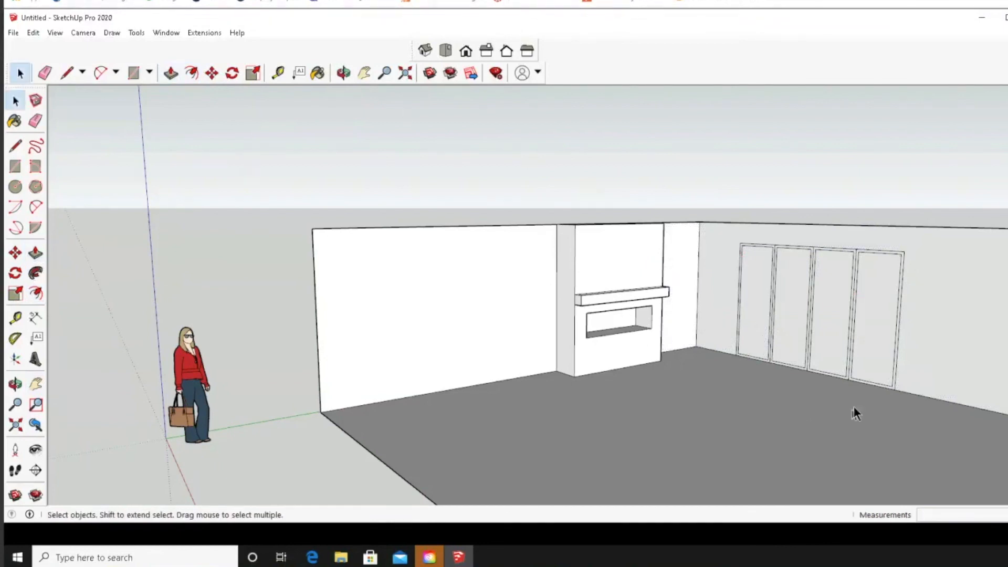
{"action": "scroll", "coordinate": [849, 406], "scroll_direction": "up", "scroll_amount": 5}
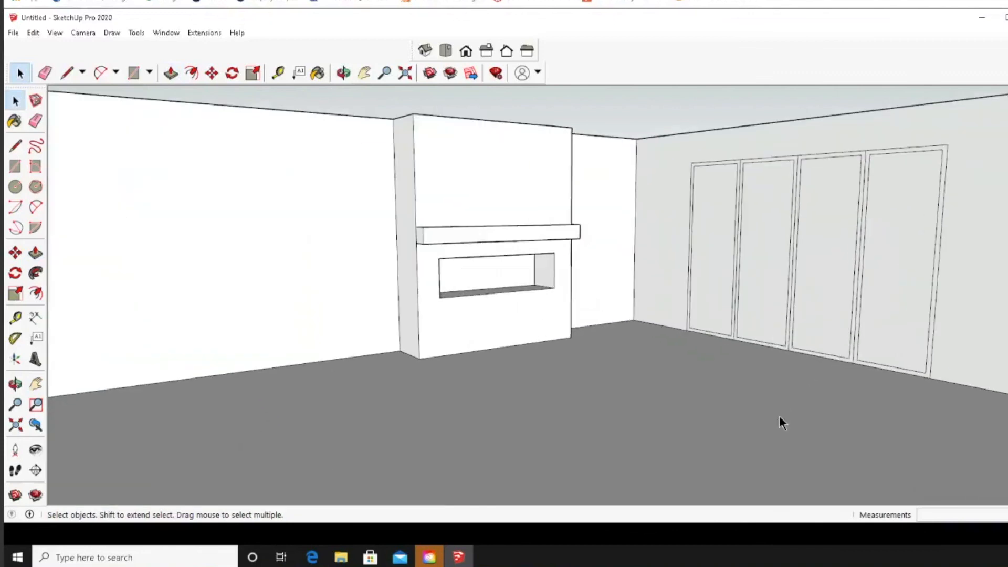
{"action": "scroll", "coordinate": [779, 417], "scroll_direction": "up", "scroll_amount": 2}
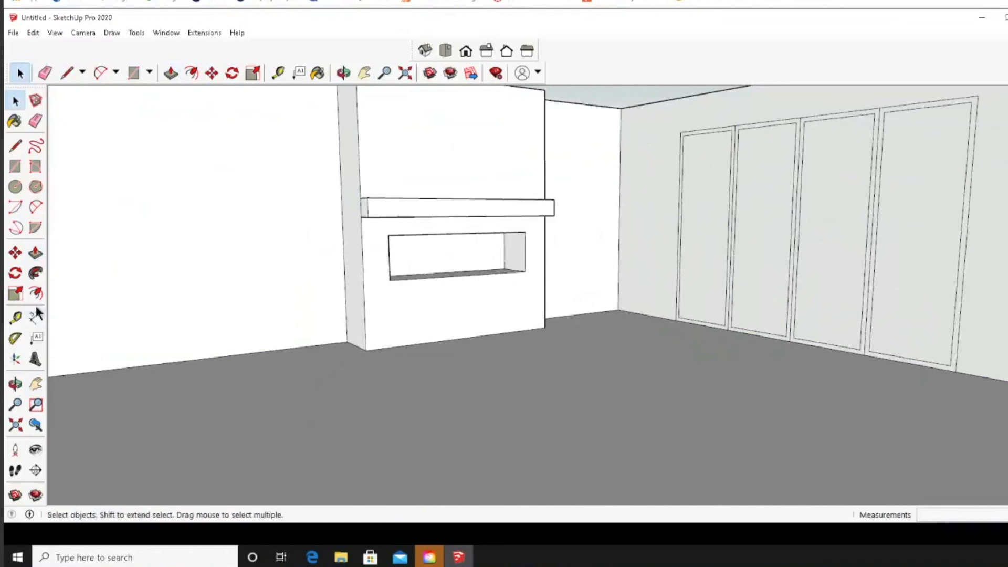
{"action": "left_click", "coordinate": [36, 254]}
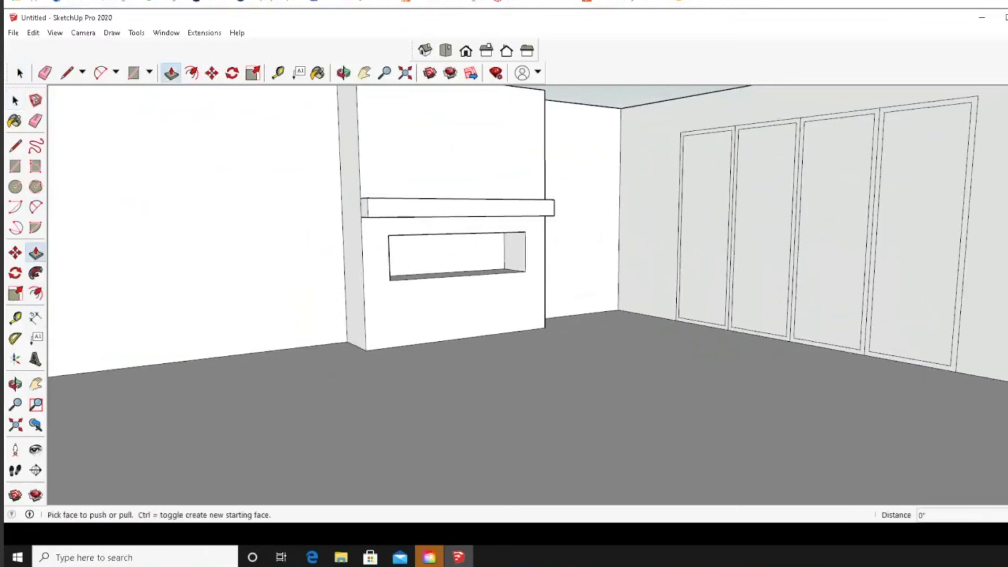
{"action": "left_click", "coordinate": [710, 129]}
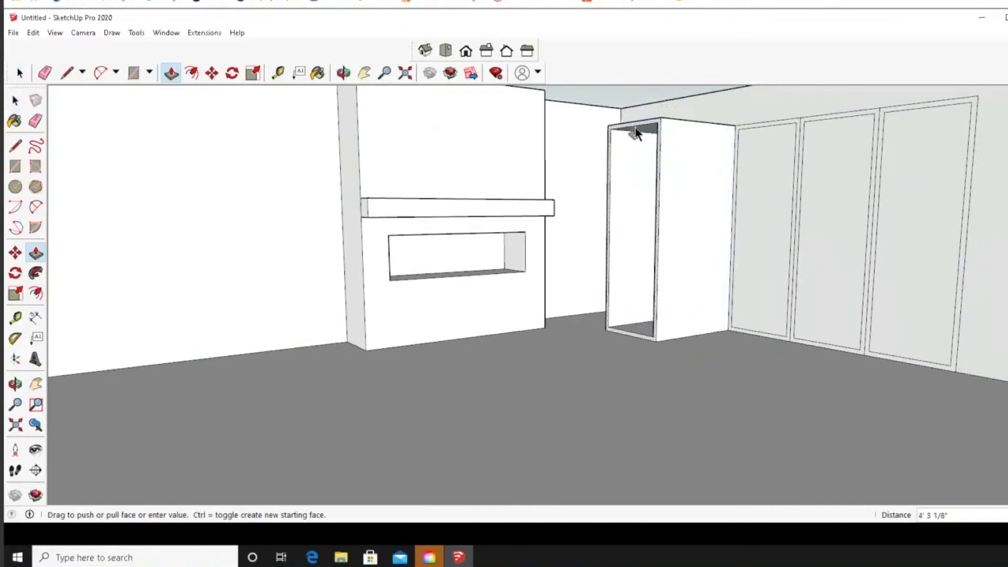
{"action": "type", "text": "1"}
{"action": "key", "text": "Return"}
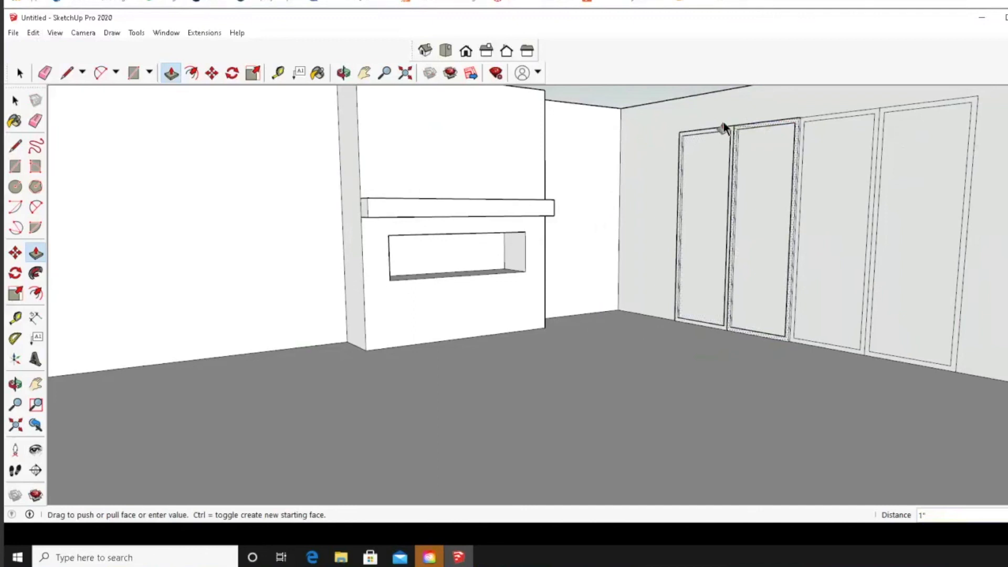
Step: Extrude the frame borders of the other three panels 1" into the room to match the first frame
{"action": "key", "text": "Return"}
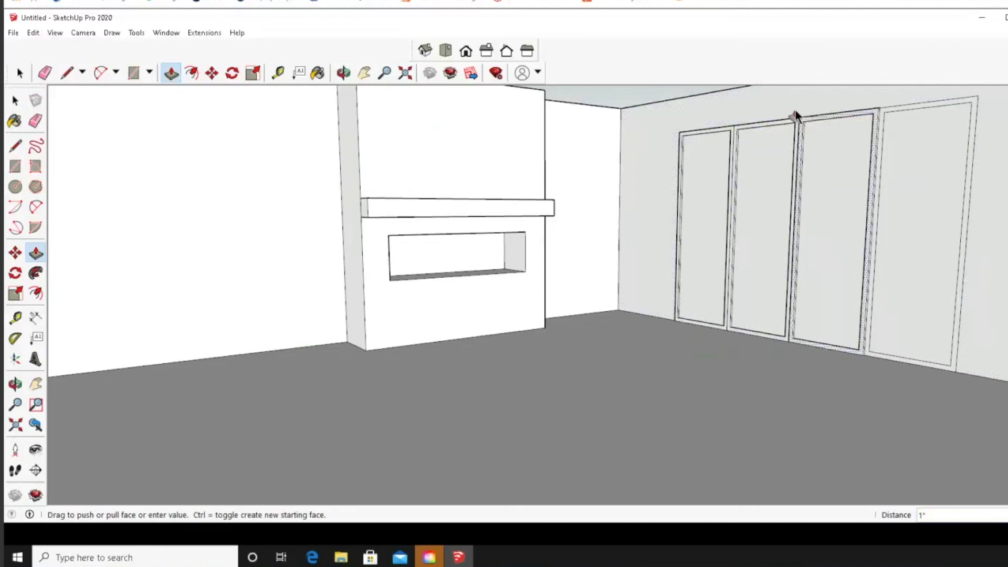
{"action": "key", "text": "Return"}
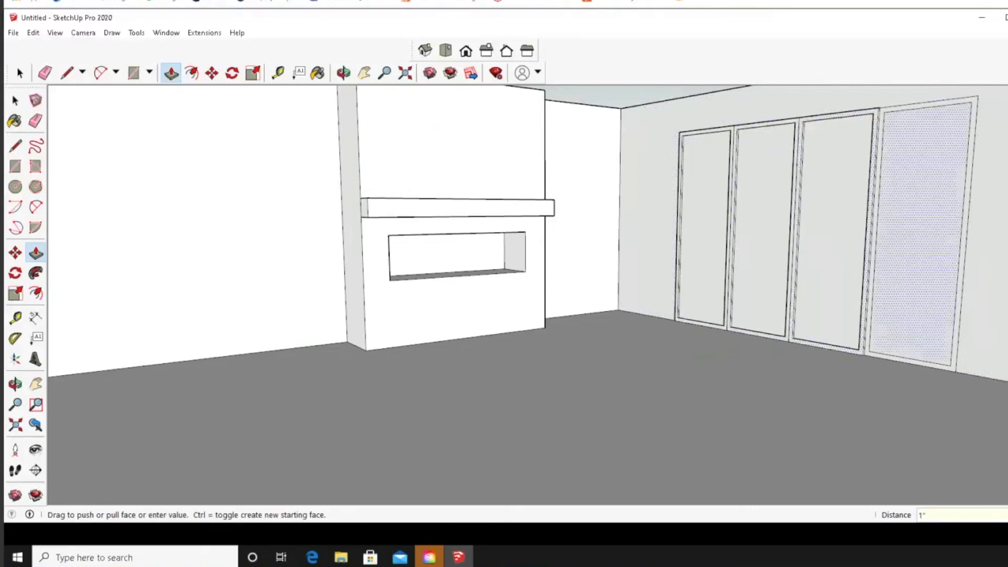
{"action": "left_click", "coordinate": [915, 106]}
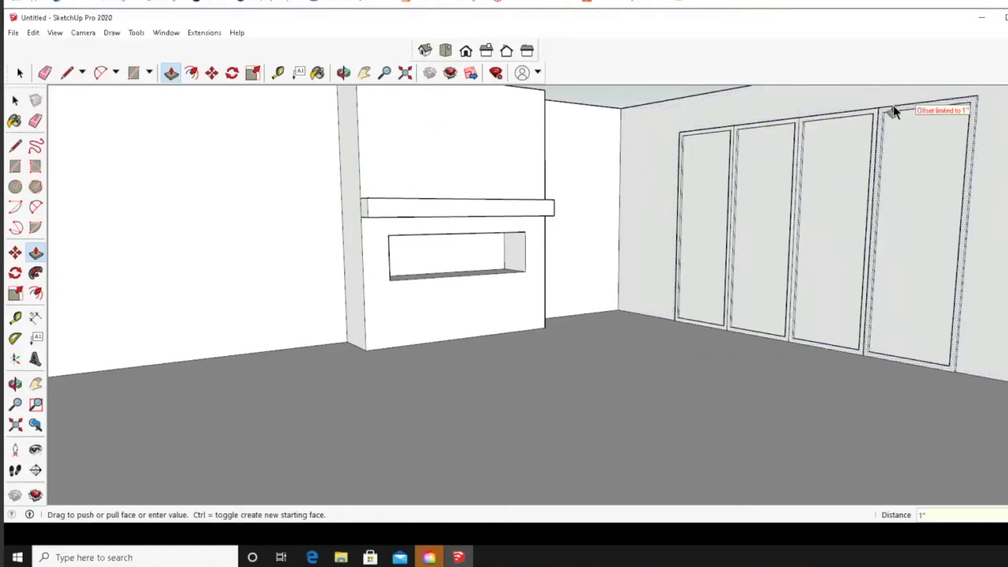
{"action": "left_click", "coordinate": [893, 105]}
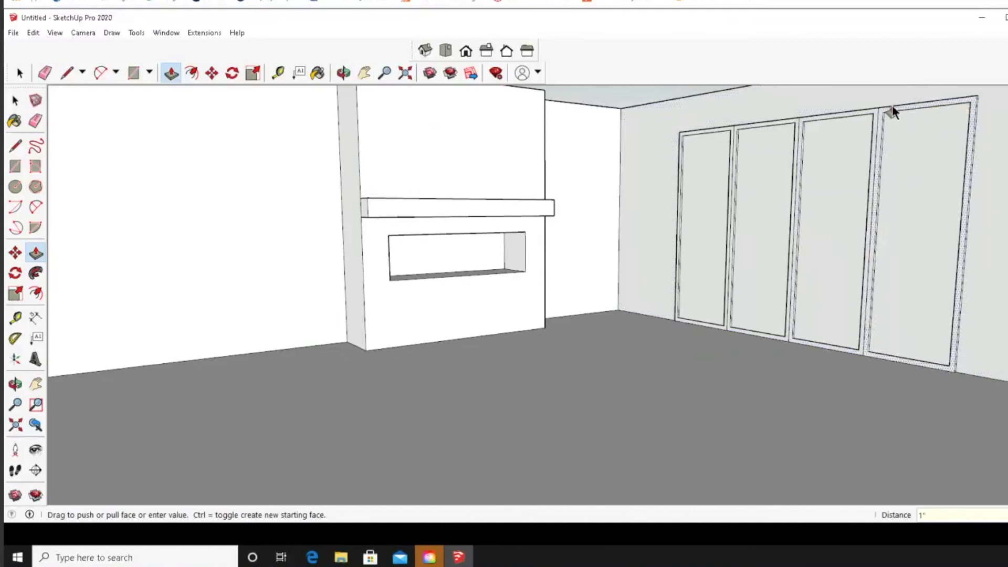
{"action": "scroll", "coordinate": [673, 420], "scroll_direction": "down", "scroll_amount": 5}
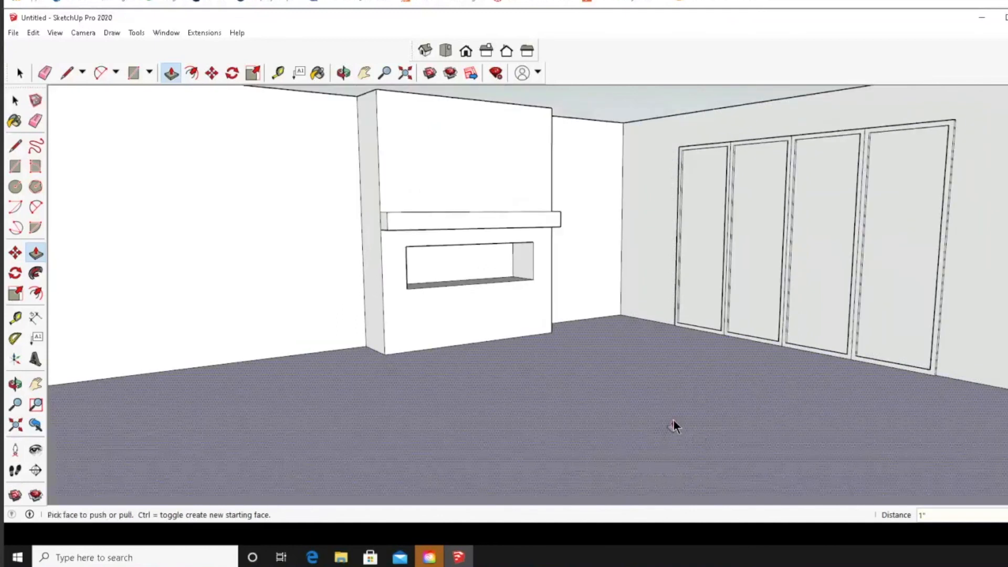
{"action": "scroll", "coordinate": [671, 414], "scroll_direction": "down", "scroll_amount": 2}
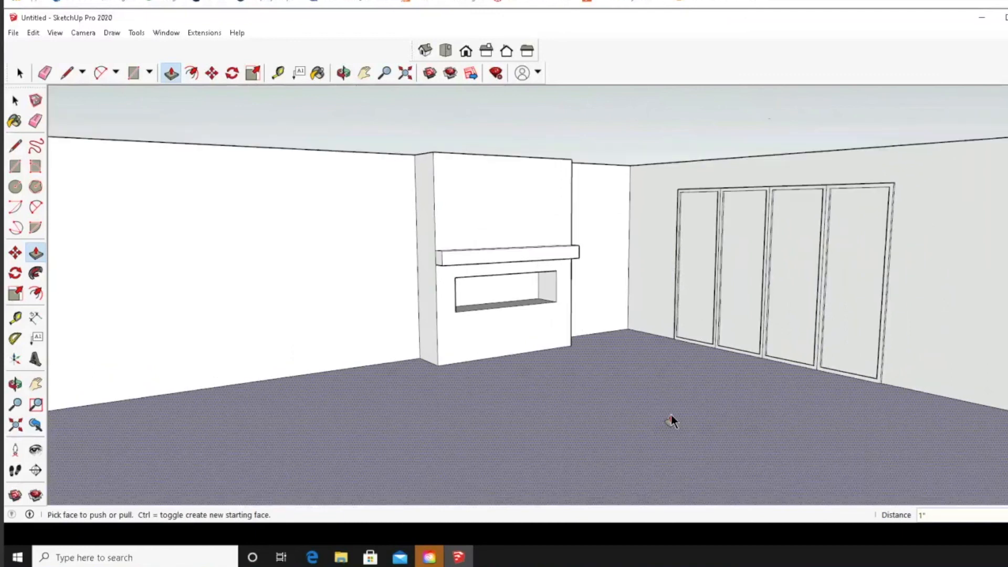
{"action": "left_click", "coordinate": [20, 73]}
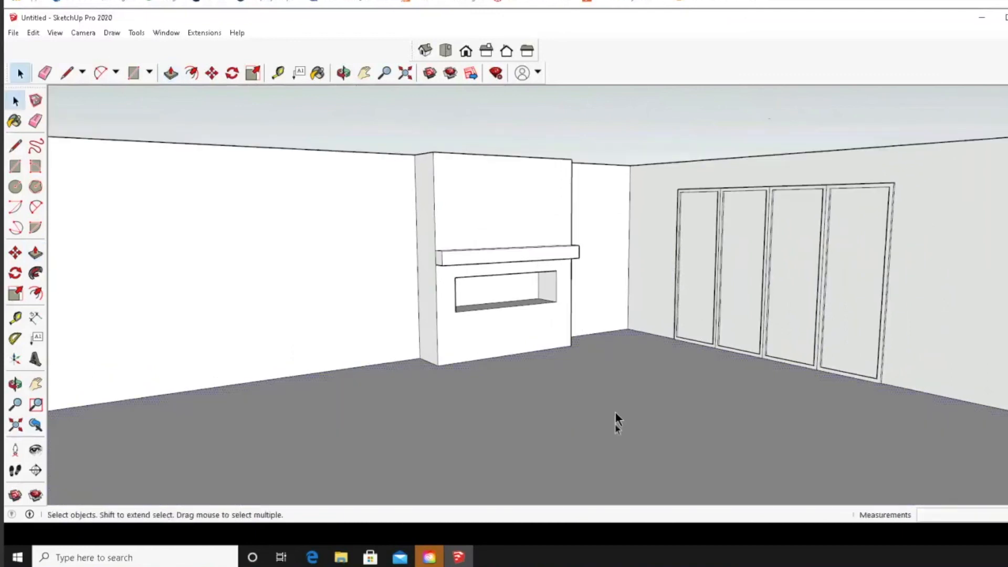